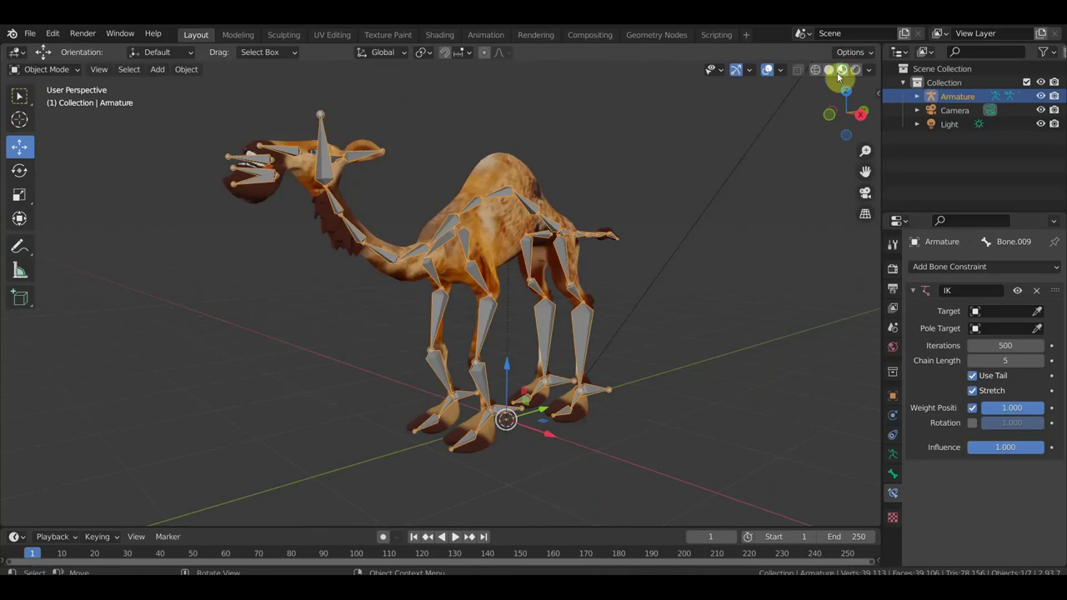
Hide the overlays and orbit around the textured camel to inspect it.
{"action": "left_click", "coordinate": [766, 70]}
{"action": "middle_click_drag", "start_coordinate": [700, 171], "coordinate": [631, 186]}
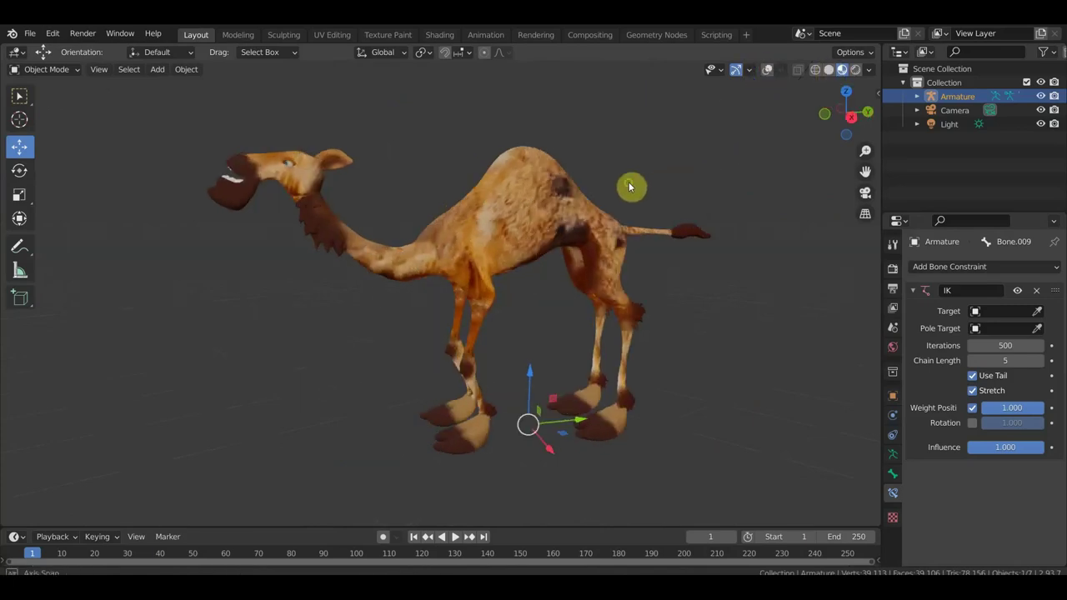
{"action": "left_click", "coordinate": [19, 95]}
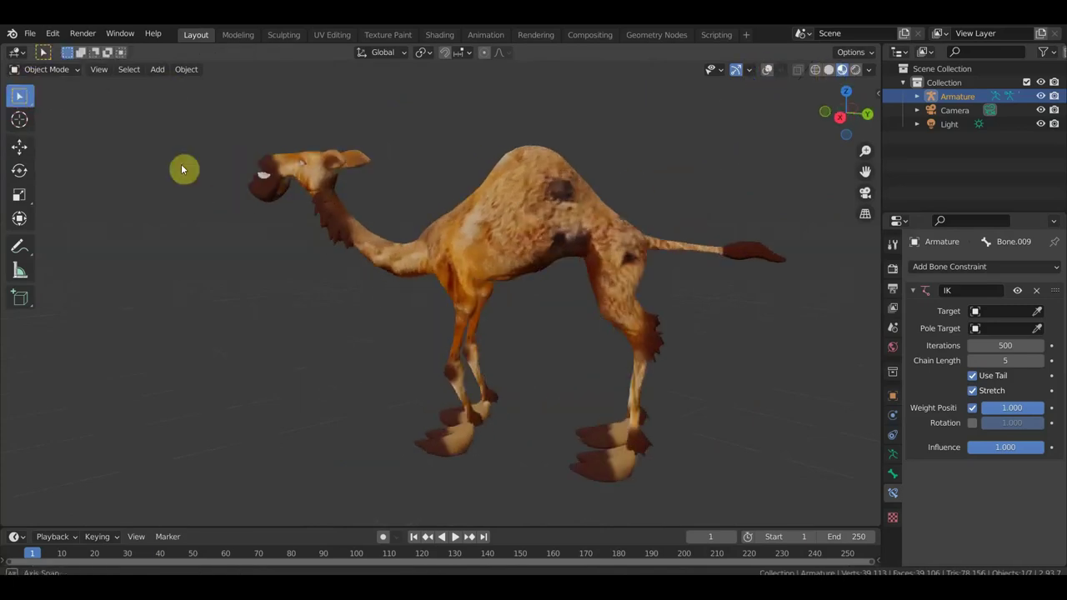
{"action": "middle_click_drag", "start_coordinate": [245, 151], "coordinate": [148, 175]}
{"action": "scroll", "coordinate": [380, 169], "scroll_direction": "up", "scroll_amount": 2}
{"action": "scroll", "coordinate": [377, 165], "scroll_direction": "up", "scroll_amount": 3}
{"action": "scroll", "coordinate": [558, 156], "scroll_direction": "down", "scroll_amount": 4}
{"action": "scroll", "coordinate": [562, 172], "scroll_direction": "up", "scroll_amount": 2}
{"action": "middle_click_drag", "start_coordinate": [598, 167], "coordinate": [706, 158]}
{"action": "scroll", "coordinate": [432, 195], "scroll_direction": "down", "scroll_amount": 2}
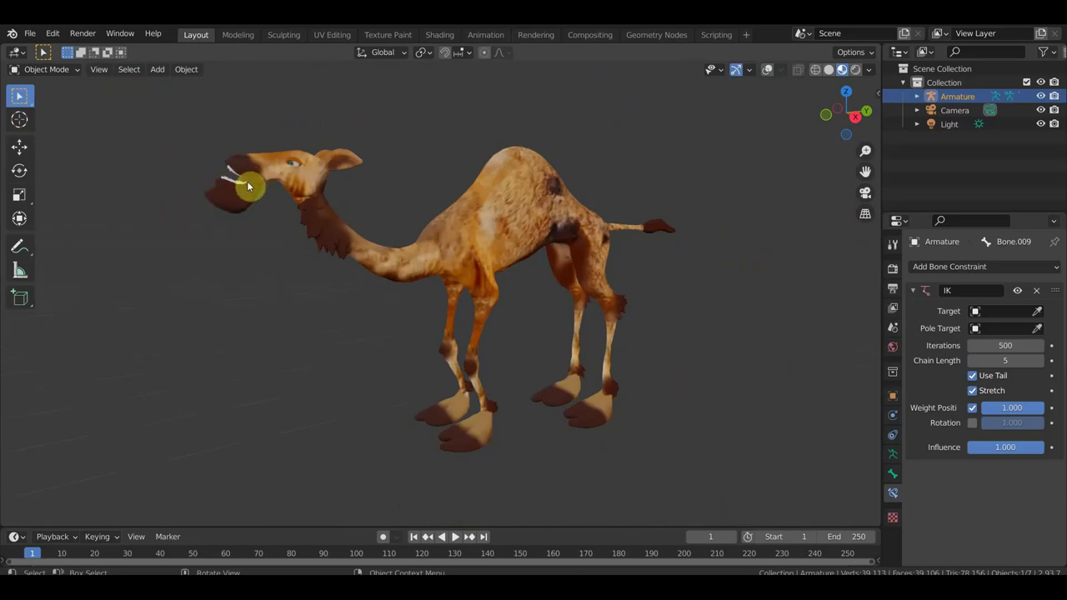
{"action": "mouse_move", "coordinate": [341, 275]}
{"action": "middle_mouse_down"}
{"action": "mouse_move", "coordinate": [367, 267]}
{"action": "mouse_move", "coordinate": [356, 264]}
{"action": "mouse_move", "coordinate": [424, 273]}
{"action": "mouse_move", "coordinate": [403, 278]}
{"action": "mouse_move", "coordinate": [400, 348]}
{"action": "mouse_move", "coordinate": [359, 245]}
{"action": "mouse_move", "coordinate": [308, 265]}
{"action": "mouse_move", "coordinate": [435, 266]}
{"action": "mouse_move", "coordinate": [418, 264]}
{"action": "middle_mouse_up"}
{"action": "scroll", "coordinate": [436, 266], "scroll_direction": "up", "scroll_amount": 2}
{"action": "scroll", "coordinate": [435, 267], "scroll_direction": "down", "scroll_amount": 2}
Show the overlays again and snap to the right orthographic view.
{"action": "left_click", "coordinate": [769, 69]}
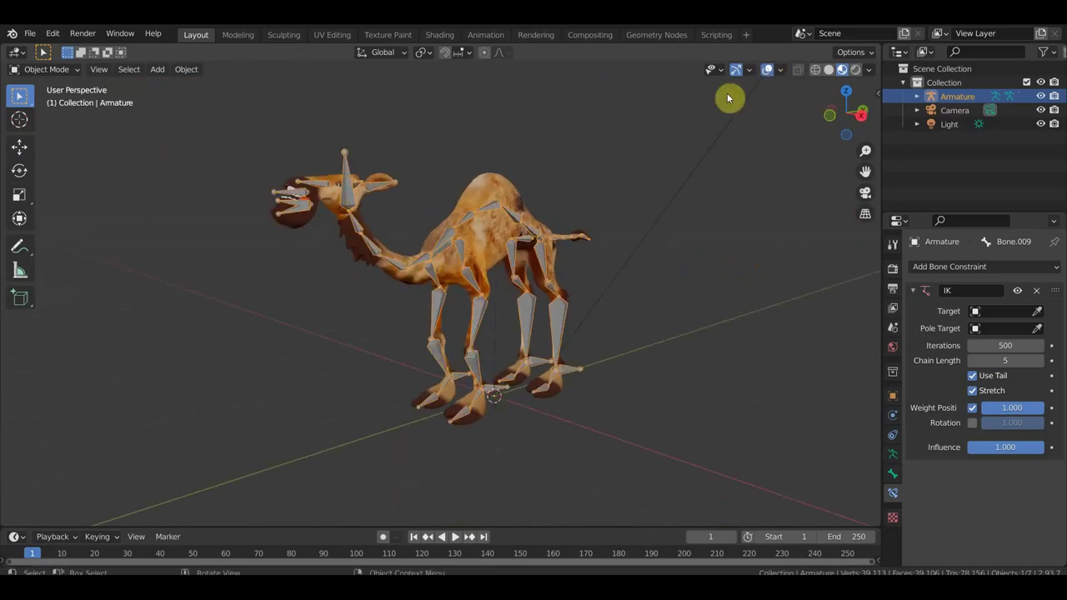
{"action": "mouse_move", "coordinate": [391, 285]}
{"action": "middle_mouse_down"}
{"action": "mouse_move", "coordinate": [391, 275]}
{"action": "mouse_move", "coordinate": [359, 271]}
{"action": "mouse_move", "coordinate": [375, 271]}
{"action": "middle_mouse_up"}
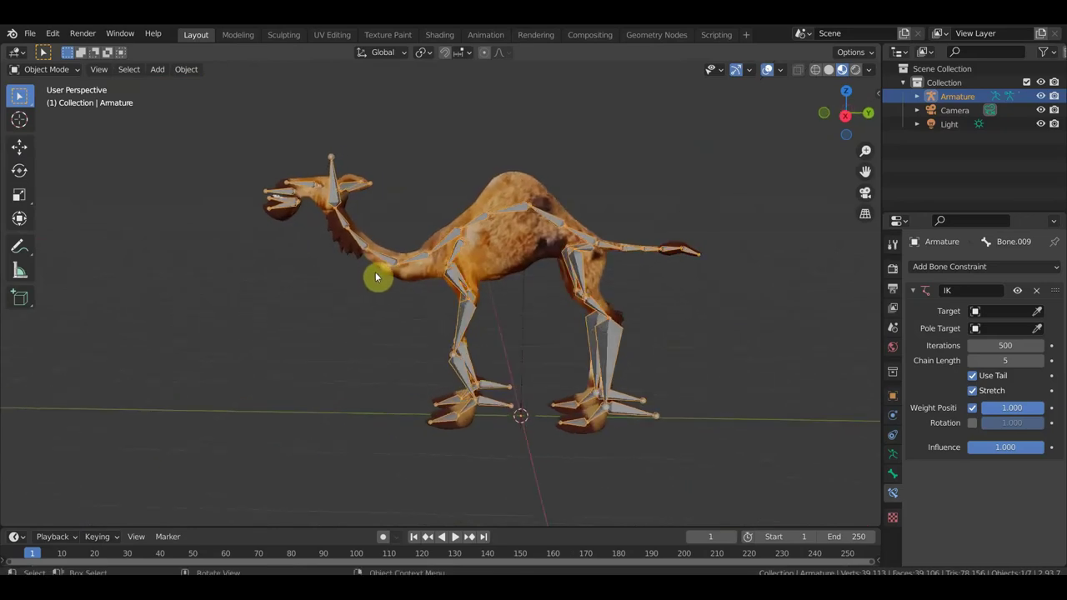
{"action": "key", "text": "KP_3"}
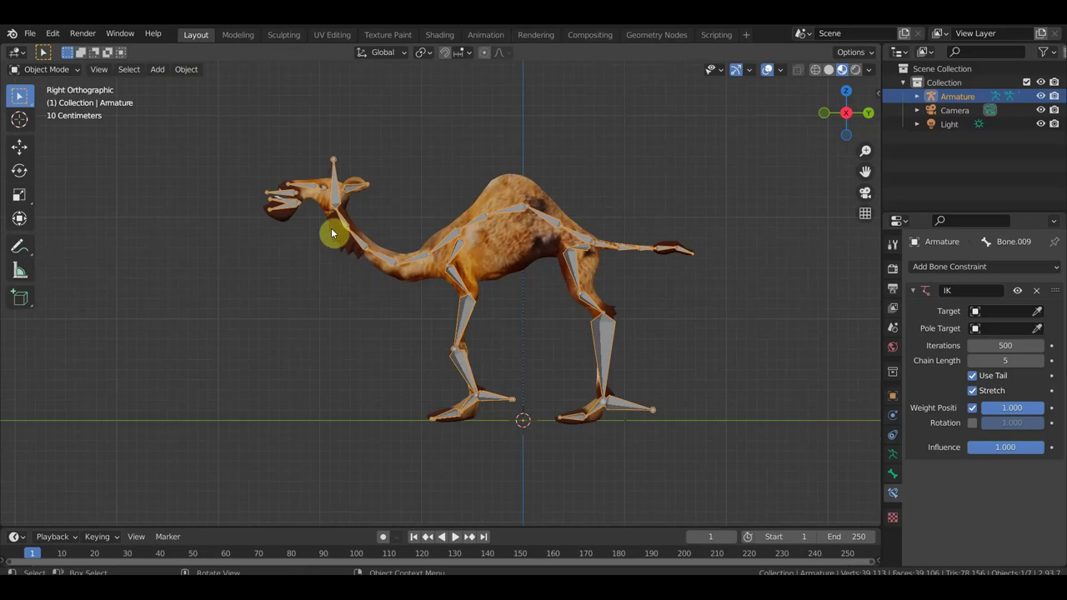
Select the armature instead of the mesh and switch it to Pose Mode.
{"action": "left_click", "coordinate": [333, 185]}
{"action": "left_click", "coordinate": [334, 185]}
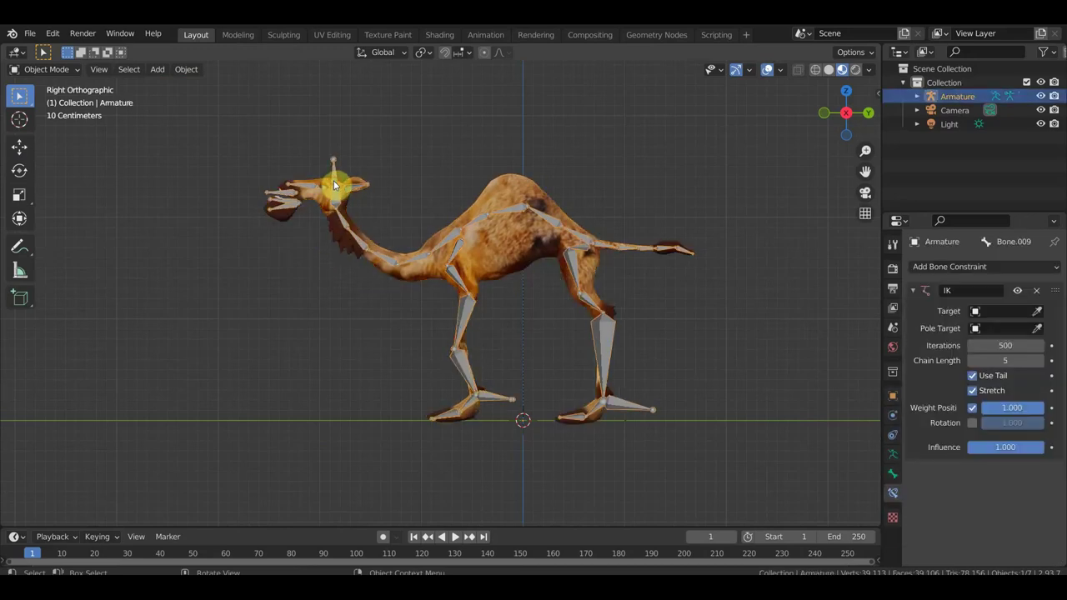
{"action": "left_click", "coordinate": [51, 72]}
{"action": "left_click", "coordinate": [47, 115]}
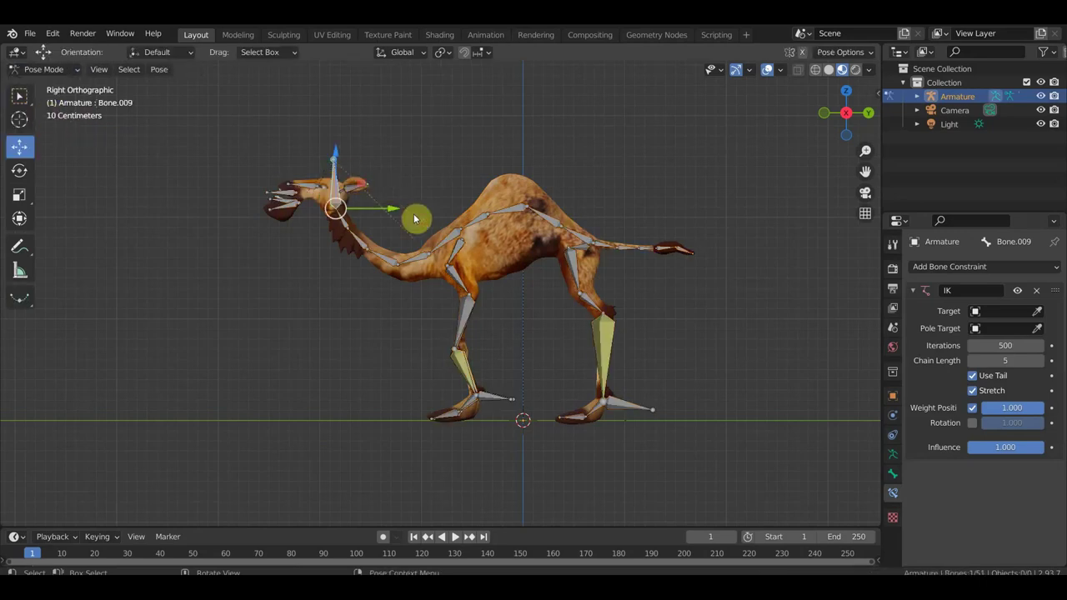
{"action": "key", "text": "g"}
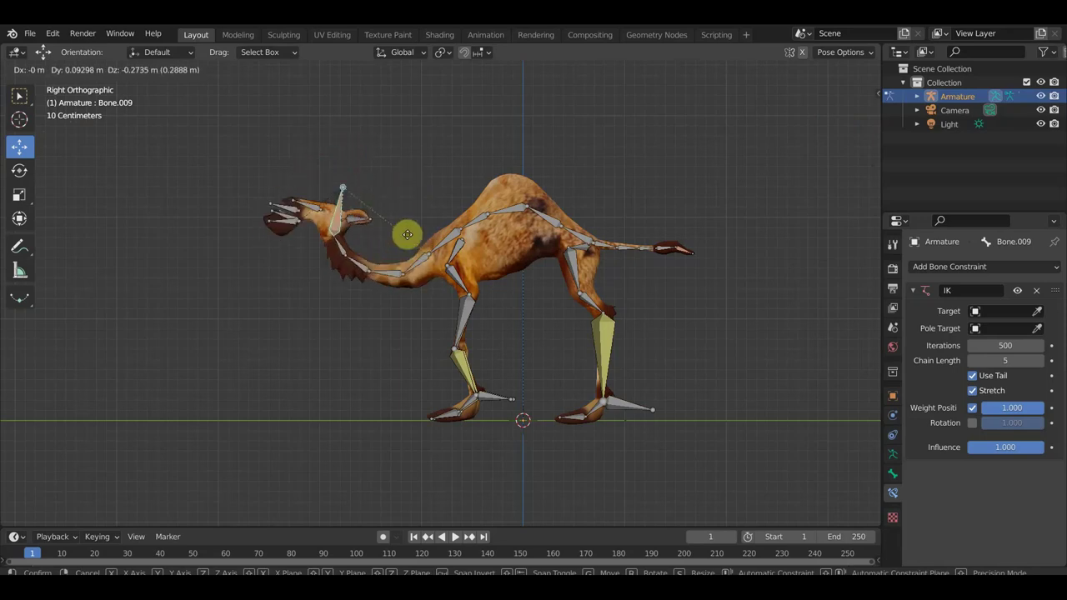
{"action": "left_click", "coordinate": [405, 236]}
{"action": "key", "text": "ctrl+z"}
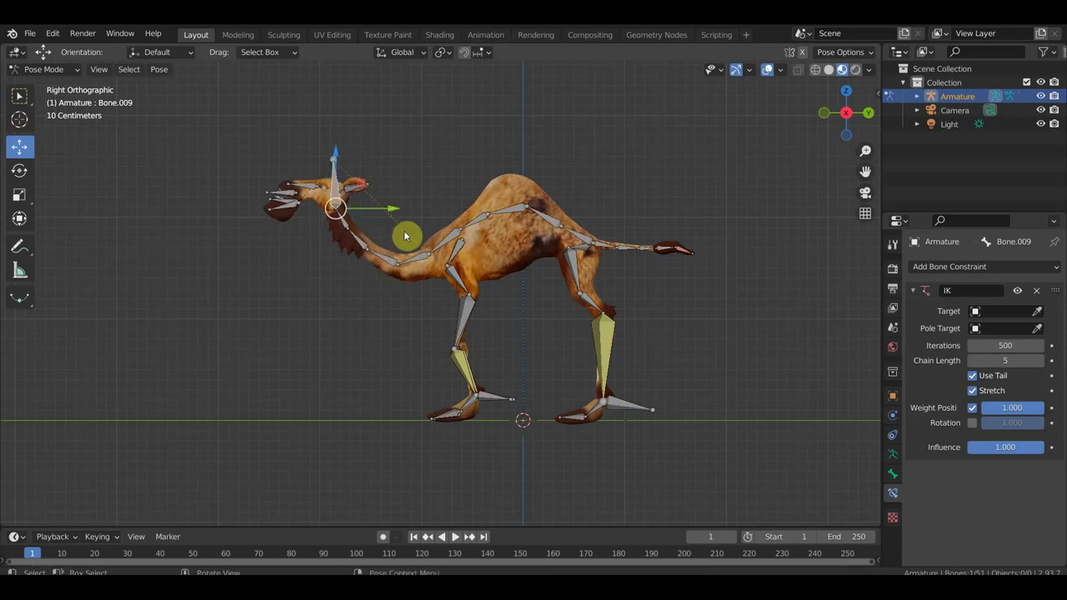
{"action": "left_click", "coordinate": [688, 254]}
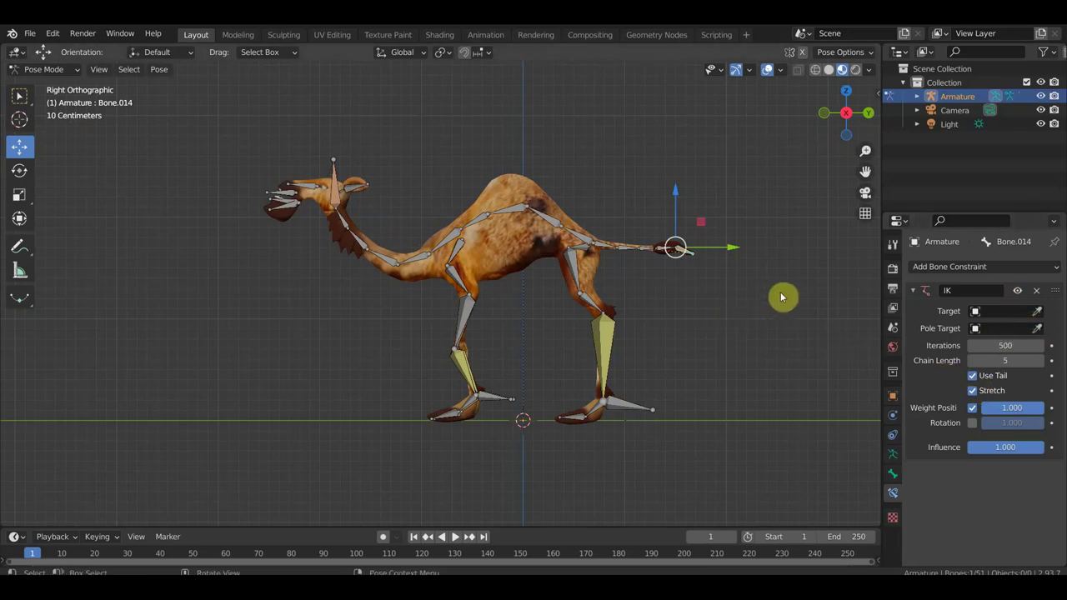
{"action": "key", "text": "g"}
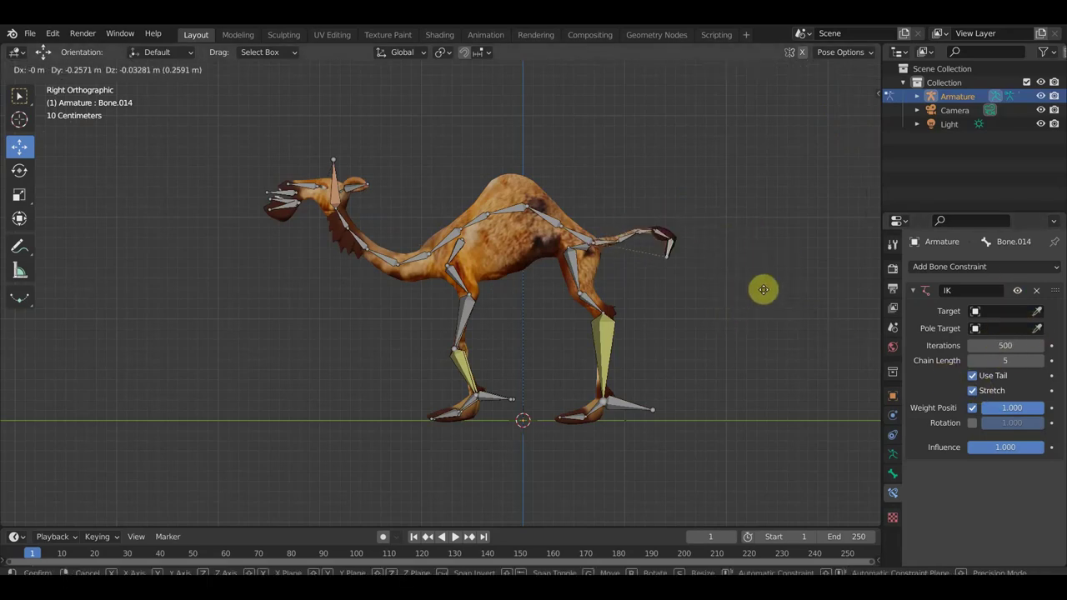
{"action": "left_click", "coordinate": [767, 309]}
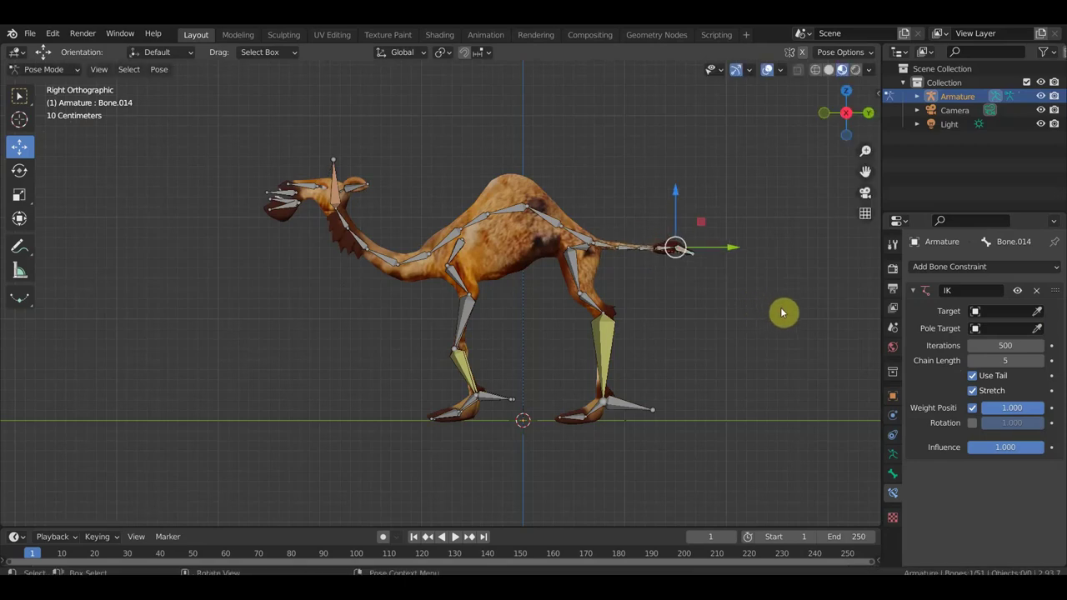
{"action": "left_click", "coordinate": [501, 398]}
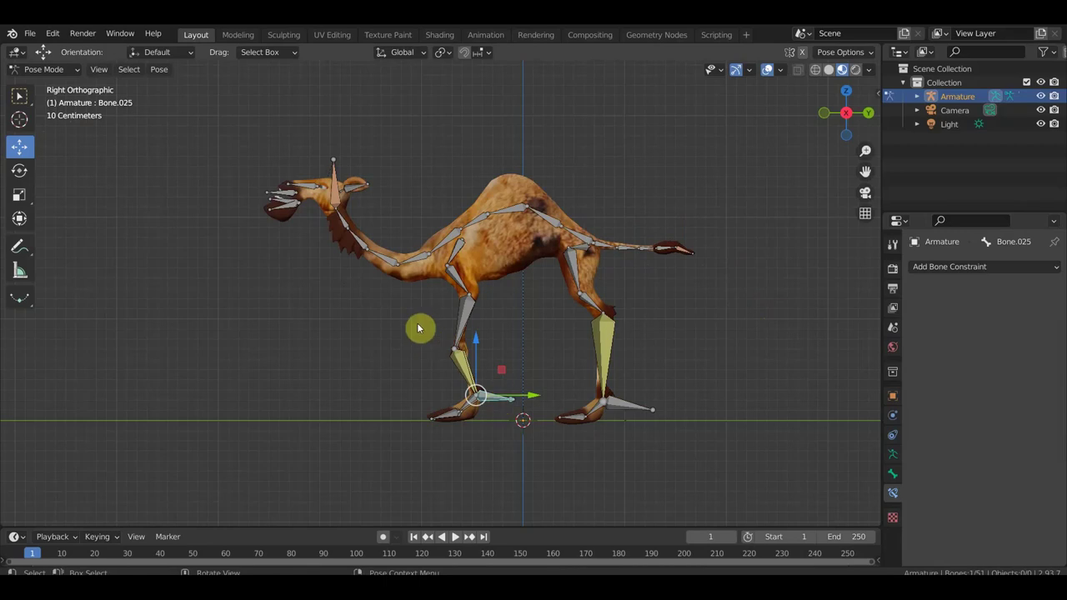
Test-move the front foot IK bone to re-pose the leg, then undo the move.
{"action": "scroll", "coordinate": [446, 327], "scroll_direction": "up", "scroll_amount": 3}
{"action": "mouse_move", "coordinate": [474, 242]}
{"action": "middle_mouse_down", "text": "shift"}
{"action": "mouse_move", "coordinate": [519, 258]}
{"action": "mouse_move", "coordinate": [425, 215]}
{"action": "middle_mouse_up", "text": "shift"}
{"action": "mouse_move", "coordinate": [508, 261]}
{"action": "middle_mouse_down"}
{"action": "mouse_move", "coordinate": [393, 293]}
{"action": "mouse_move", "coordinate": [465, 223]}
{"action": "middle_mouse_up"}
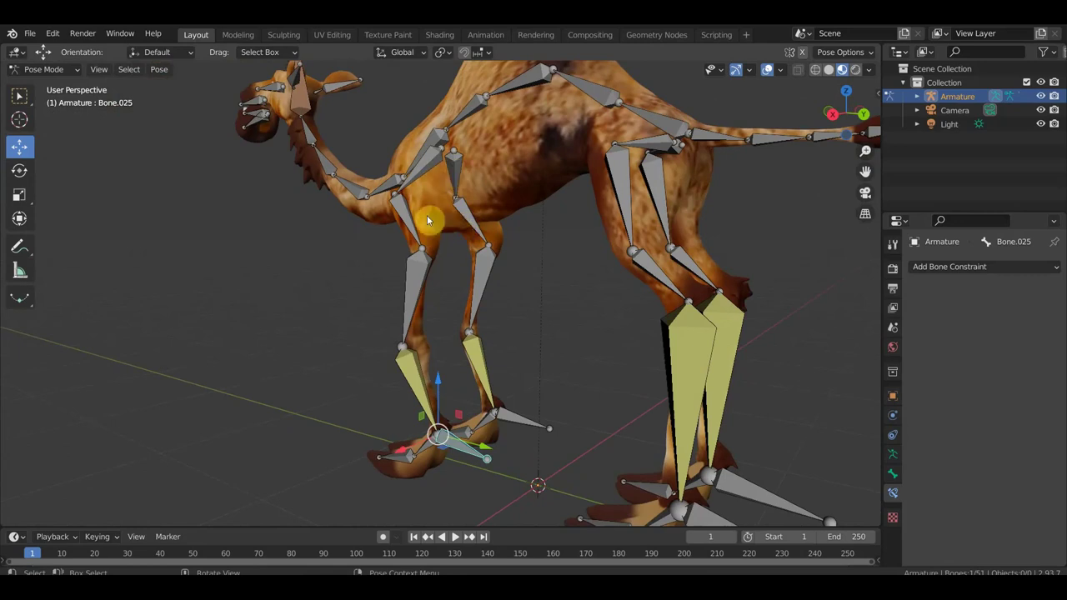
{"action": "middle_click_drag", "start_coordinate": [479, 273], "coordinate": [519, 279]}
{"action": "key", "text": "KP_3"}
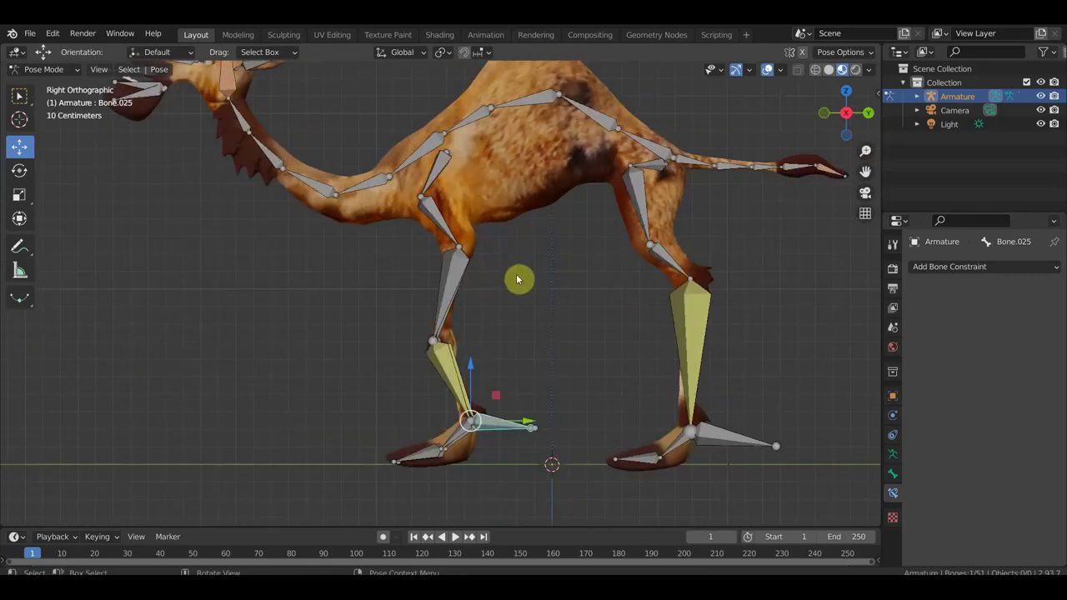
{"action": "mouse_move", "coordinate": [508, 423]}
{"action": "left_mouse_down"}
{"action": "mouse_move", "coordinate": [443, 371]}
{"action": "mouse_move", "coordinate": [436, 290]}
{"action": "mouse_move", "coordinate": [424, 376]}
{"action": "mouse_move", "coordinate": [528, 291]}
{"action": "mouse_move", "coordinate": [397, 355]}
{"action": "mouse_move", "coordinate": [488, 264]}
{"action": "mouse_move", "coordinate": [358, 317]}
{"action": "mouse_move", "coordinate": [488, 288]}
{"action": "mouse_move", "coordinate": [401, 335]}
{"action": "mouse_move", "coordinate": [440, 250]}
{"action": "mouse_move", "coordinate": [453, 358]}
{"action": "mouse_move", "coordinate": [438, 279]}
{"action": "mouse_move", "coordinate": [484, 316]}
{"action": "left_mouse_up"}
{"action": "middle_click_drag", "start_coordinate": [484, 316], "coordinate": [655, 341]}
{"action": "key", "text": "g"}
{"action": "mouse_move", "coordinate": [613, 334]}
{"action": "left_mouse_down"}
{"action": "mouse_move", "coordinate": [698, 286]}
{"action": "mouse_move", "coordinate": [672, 326]}
{"action": "mouse_move", "coordinate": [524, 310]}
{"action": "mouse_move", "coordinate": [693, 321]}
{"action": "mouse_move", "coordinate": [522, 307]}
{"action": "mouse_move", "coordinate": [728, 293]}
{"action": "mouse_move", "coordinate": [605, 349]}
{"action": "left_mouse_up"}
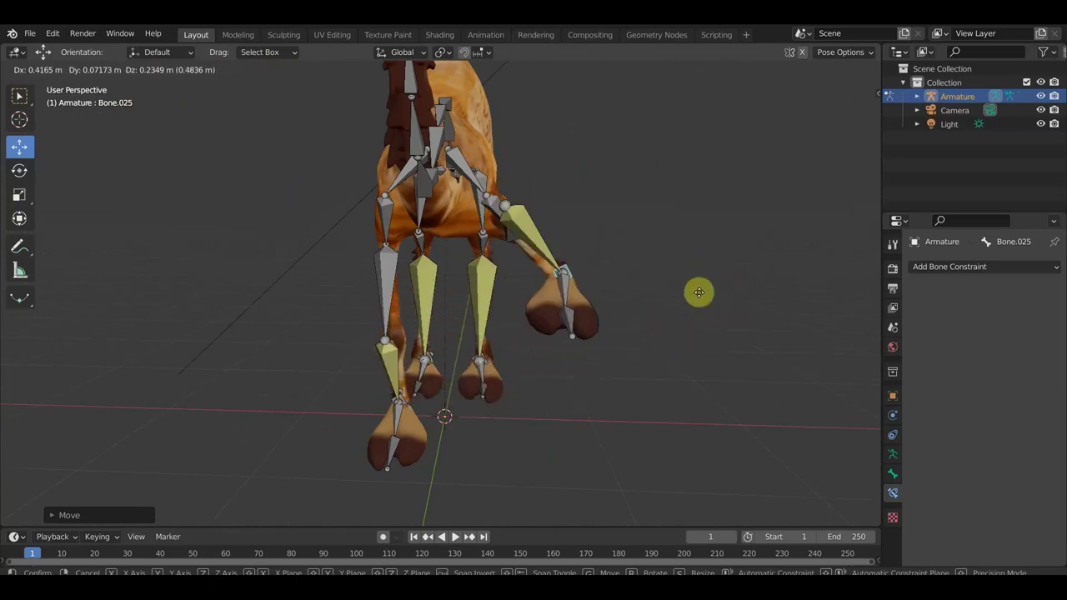
{"action": "left_click", "coordinate": [614, 344]}
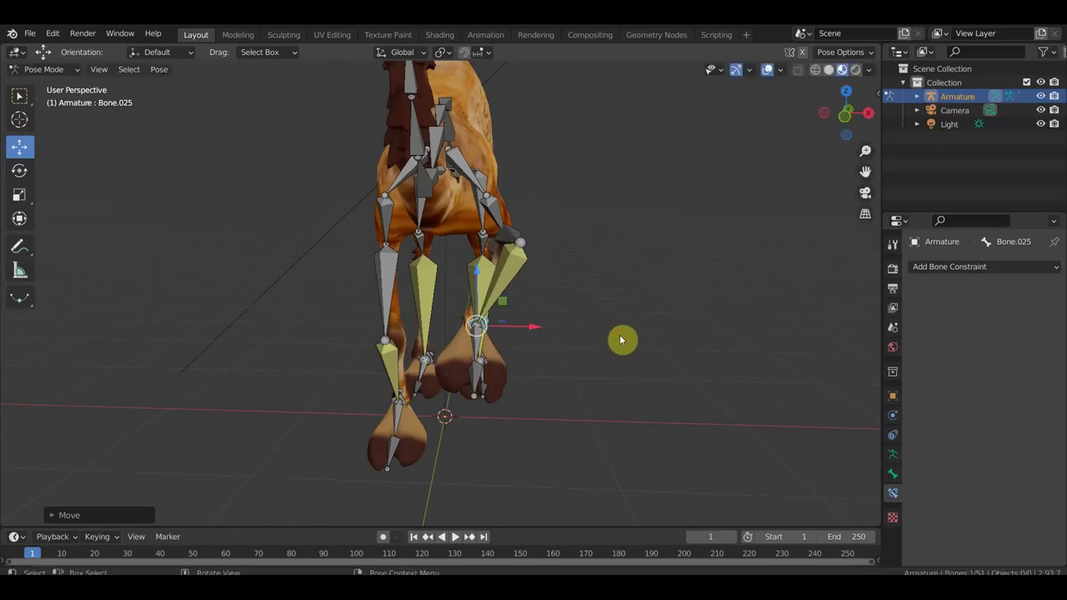
{"action": "key", "text": "ctrl+z"}
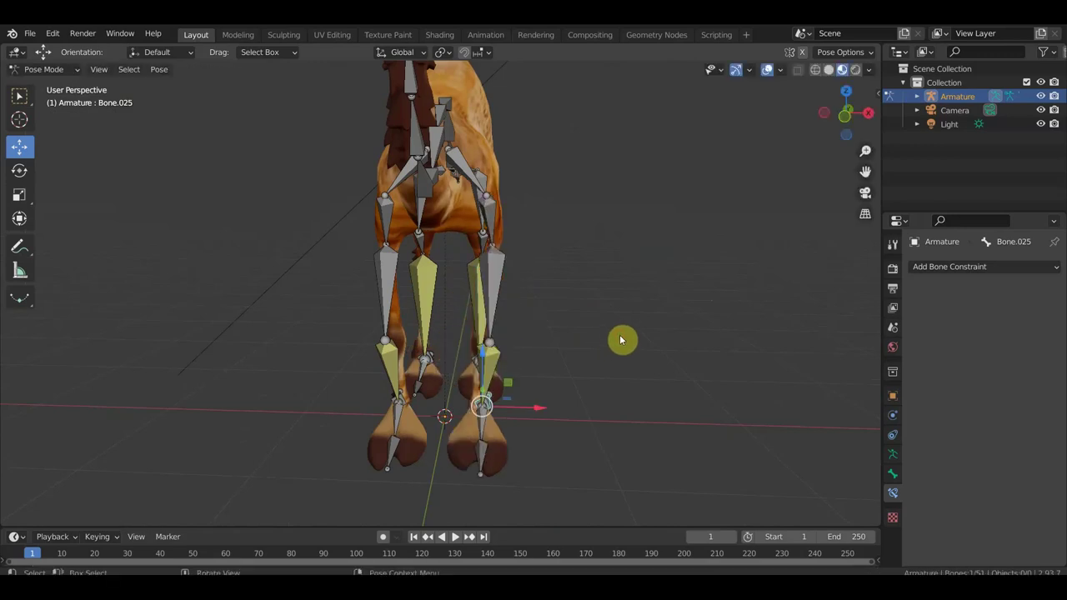
In right view, drag the root bone down so the body crouches over planted feet.
{"action": "key", "text": "KP_3"}
{"action": "scroll", "coordinate": [650, 290], "scroll_direction": "down", "scroll_amount": 3}
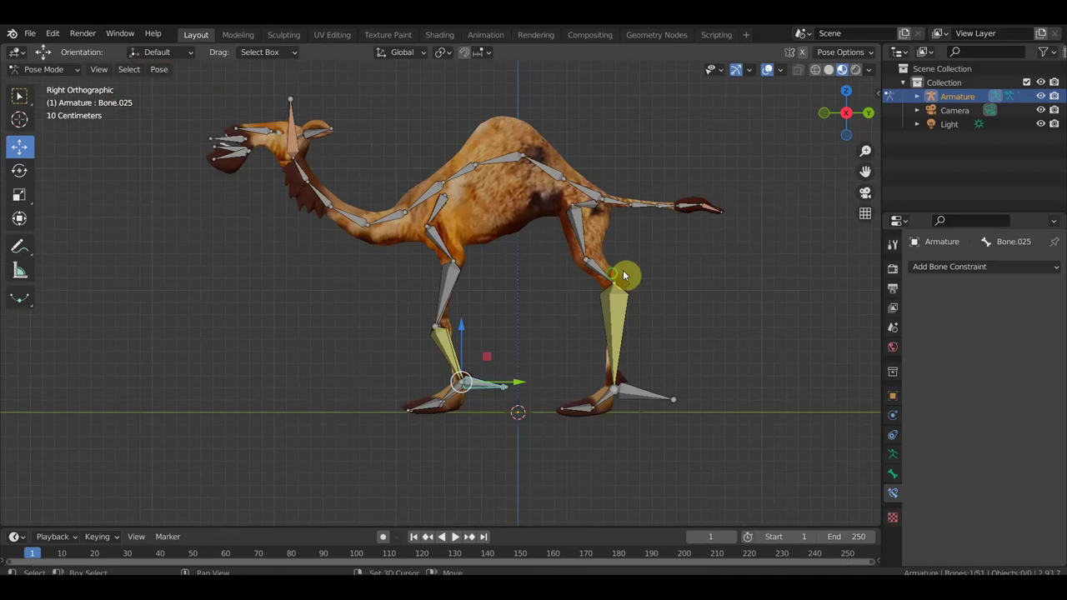
{"action": "mouse_move", "coordinate": [575, 193]}
{"action": "left_mouse_down"}
{"action": "mouse_move", "coordinate": [570, 288]}
{"action": "mouse_move", "coordinate": [597, 309]}
{"action": "left_mouse_up"}
{"action": "left_click", "coordinate": [609, 312]}
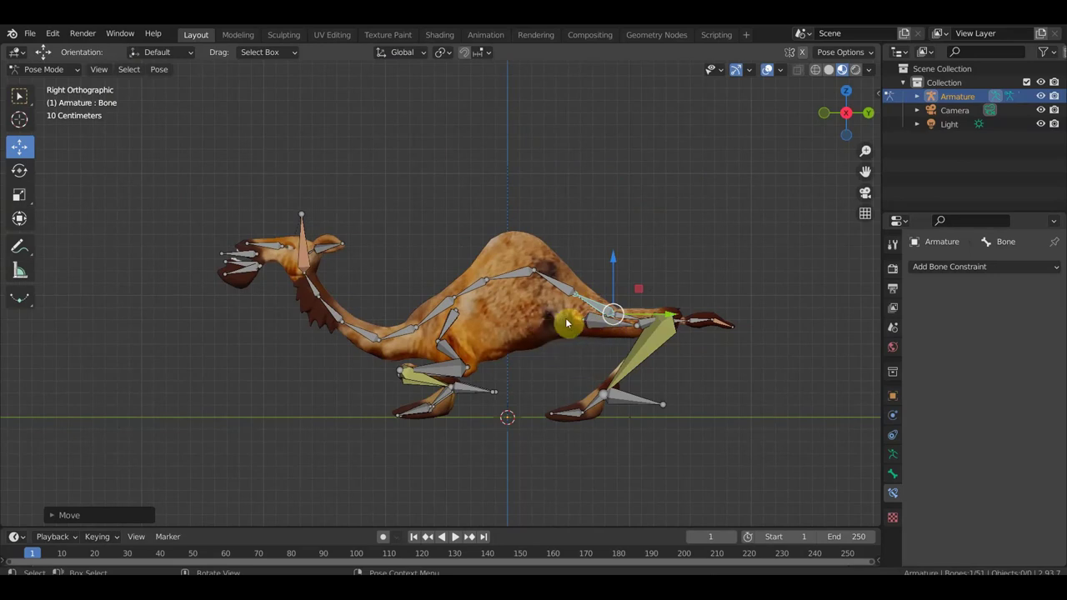
Try repositioning a rear leg bone, then undo three times to restore the raised standing pose.
{"action": "key", "text": "r"}
{"action": "left_click", "coordinate": [615, 348]}
{"action": "mouse_move", "coordinate": [615, 349]}
{"action": "left_mouse_down"}
{"action": "mouse_move", "coordinate": [594, 330]}
{"action": "mouse_move", "coordinate": [579, 364]}
{"action": "left_mouse_up"}
{"action": "mouse_move", "coordinate": [579, 364]}
{"action": "middle_mouse_down"}
{"action": "mouse_move", "coordinate": [397, 381]}
{"action": "mouse_move", "coordinate": [326, 400]}
{"action": "mouse_move", "coordinate": [488, 369]}
{"action": "mouse_move", "coordinate": [555, 369]}
{"action": "mouse_move", "coordinate": [528, 373]}
{"action": "mouse_move", "coordinate": [544, 367]}
{"action": "middle_mouse_up"}
{"action": "scroll", "coordinate": [543, 366], "scroll_direction": "up", "scroll_amount": 1}
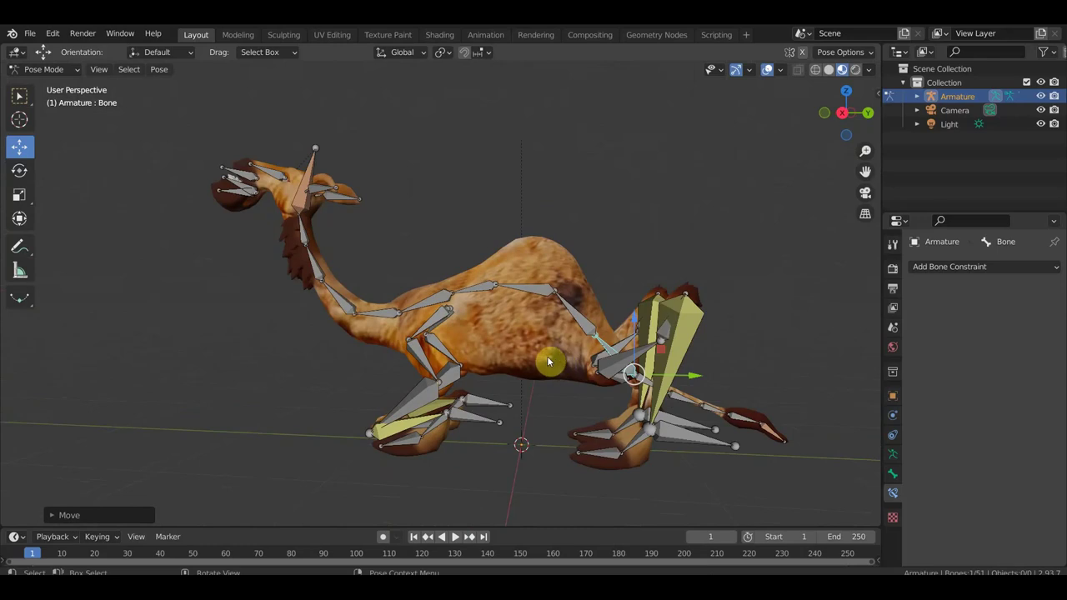
{"action": "key", "text": "ctrl+z"}
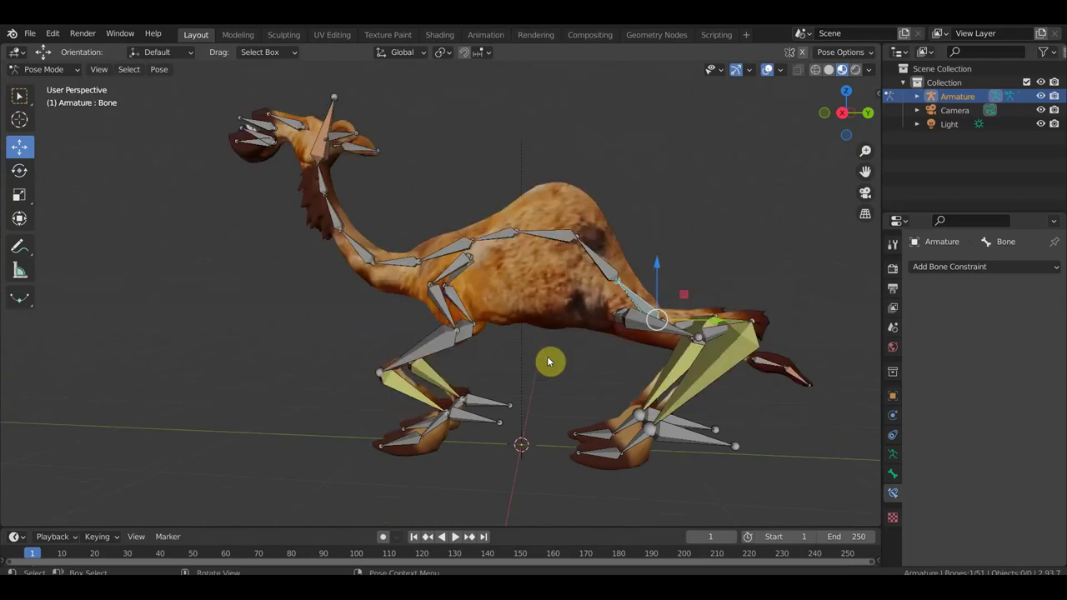
{"action": "key", "text": "ctrl+z"}
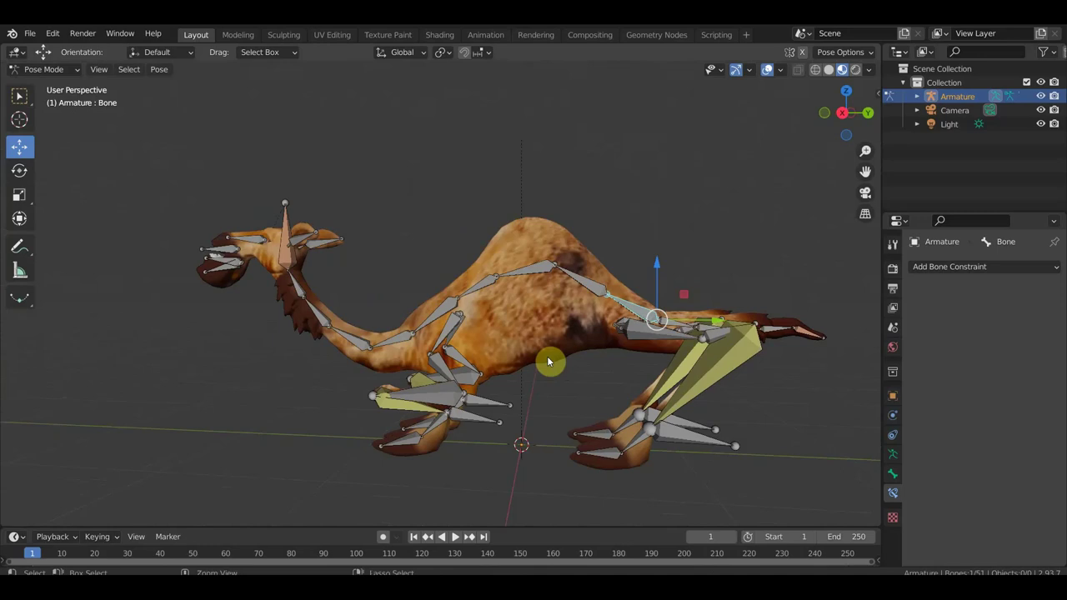
{"action": "key", "text": "ctrl+z"}
Orbit around the IK-rigged camel and settle on the Right Orthographic view.
{"action": "middle_click_drag", "start_coordinate": [548, 361], "coordinate": [544, 310], "text": "shift"}
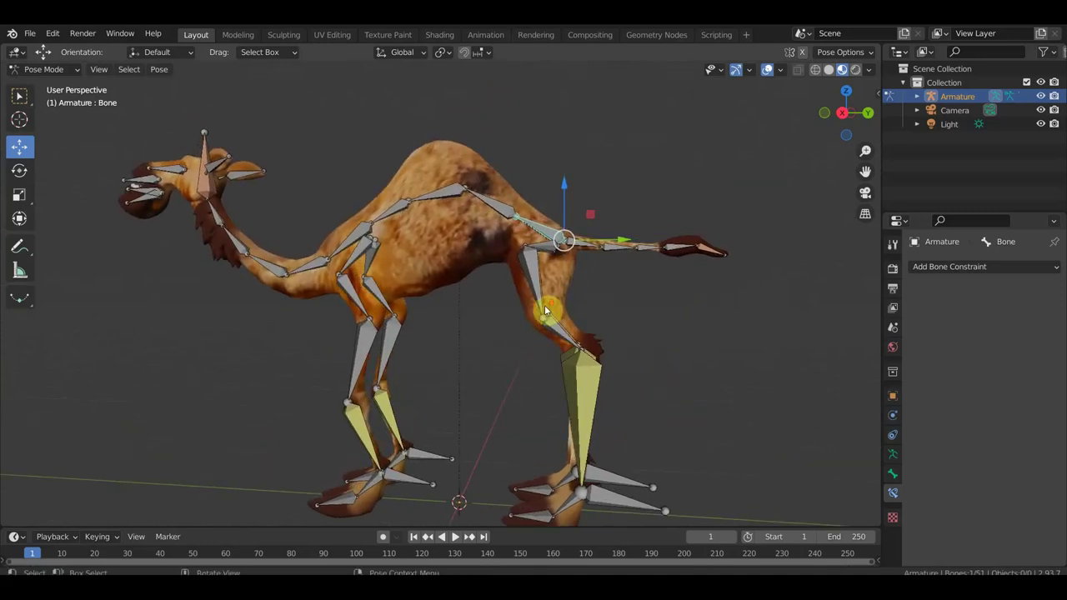
{"action": "scroll", "coordinate": [544, 308], "scroll_direction": "down", "scroll_amount": 2}
{"action": "key", "text": "KP_3"}
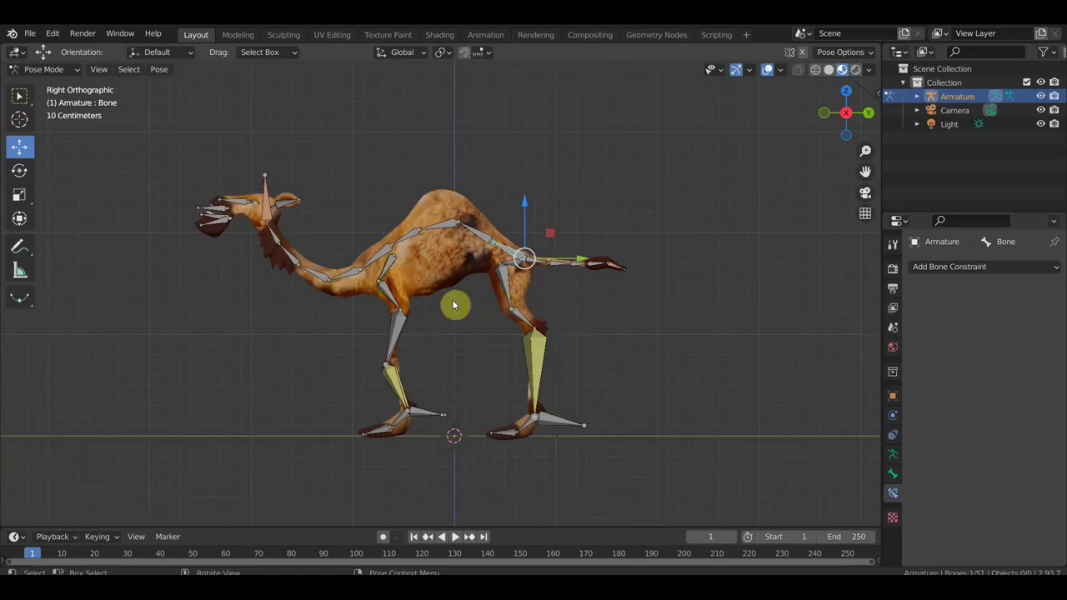
{"action": "mouse_move", "coordinate": [435, 291]}
{"action": "middle_mouse_down", "text": "shift"}
{"action": "mouse_move", "coordinate": [560, 327]}
{"action": "mouse_move", "coordinate": [546, 334]}
{"action": "middle_mouse_up", "text": "shift"}
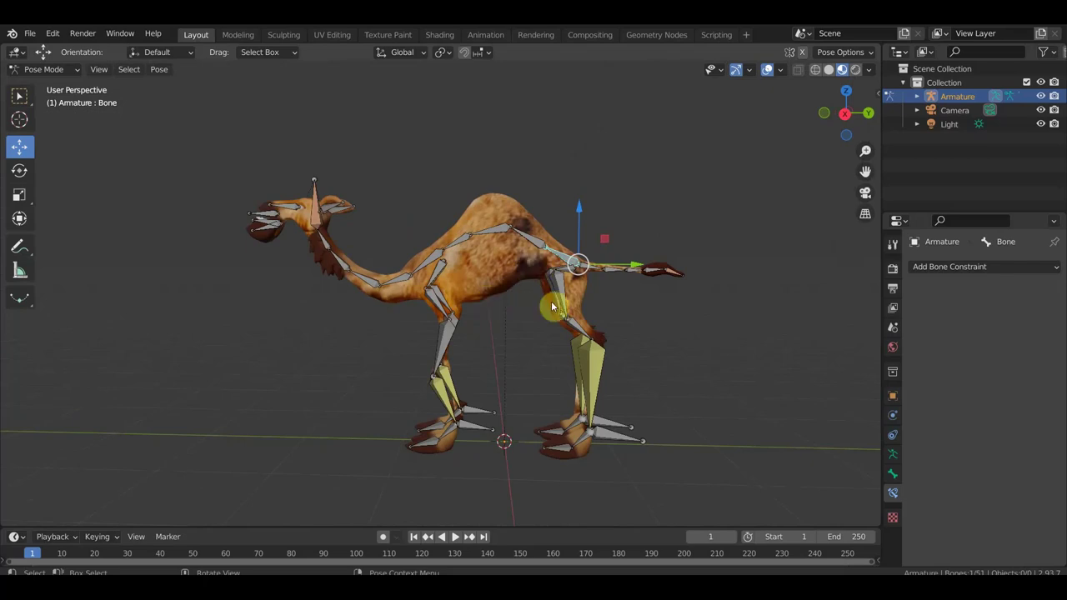
{"action": "middle_click_drag", "start_coordinate": [603, 336], "coordinate": [653, 345]}
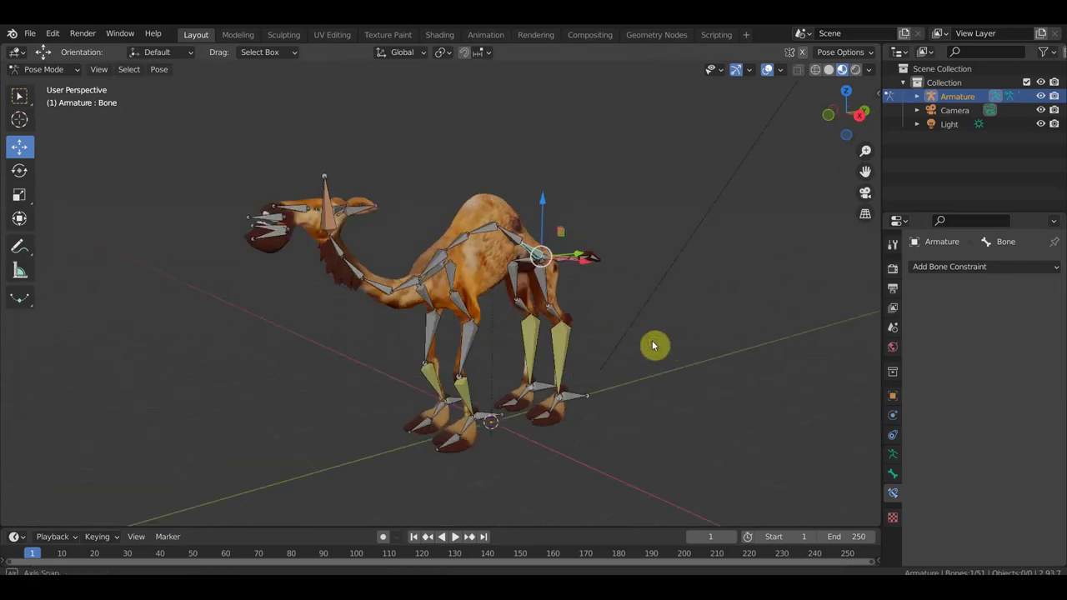
{"action": "middle_click_drag", "start_coordinate": [604, 287], "coordinate": [460, 304]}
{"action": "scroll", "coordinate": [524, 310], "scroll_direction": "up", "scroll_amount": 3}
{"action": "middle_click_drag", "start_coordinate": [526, 312], "coordinate": [602, 288]}
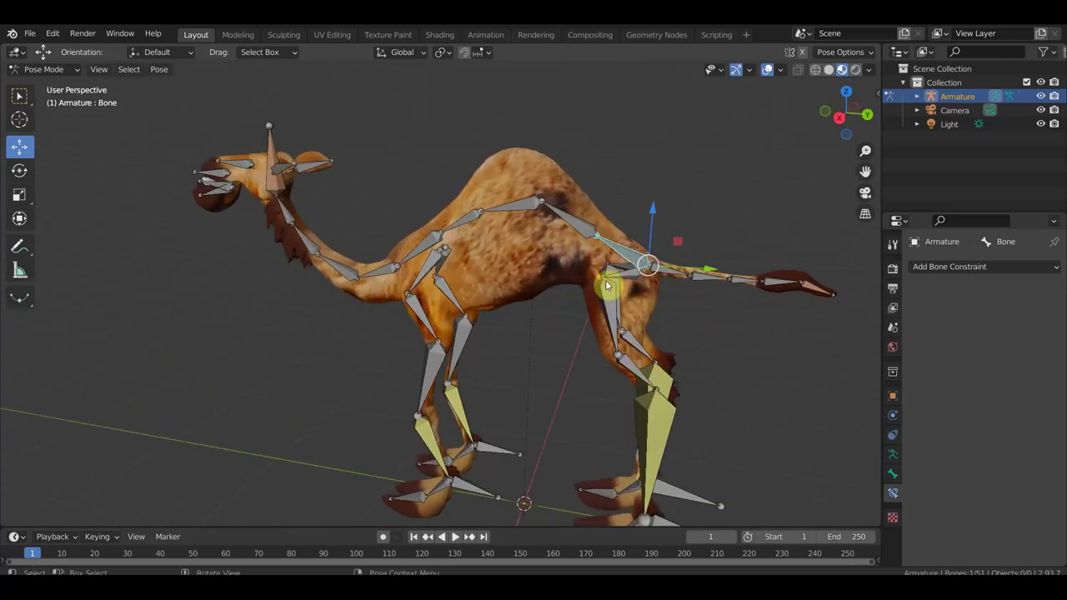
{"action": "key", "text": "KP_3"}
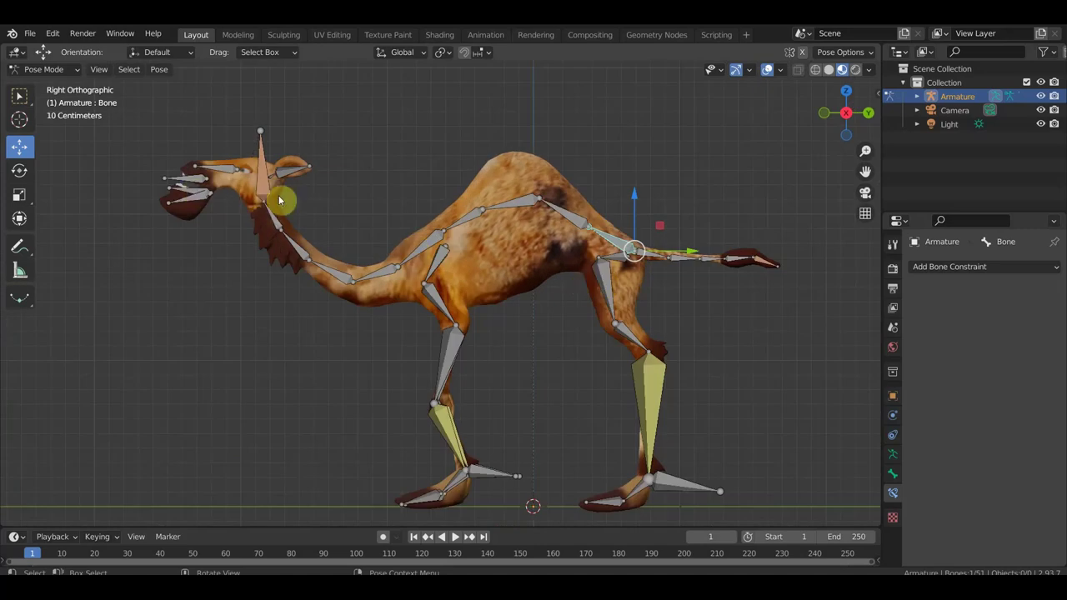
{"action": "left_click", "coordinate": [46, 69]}
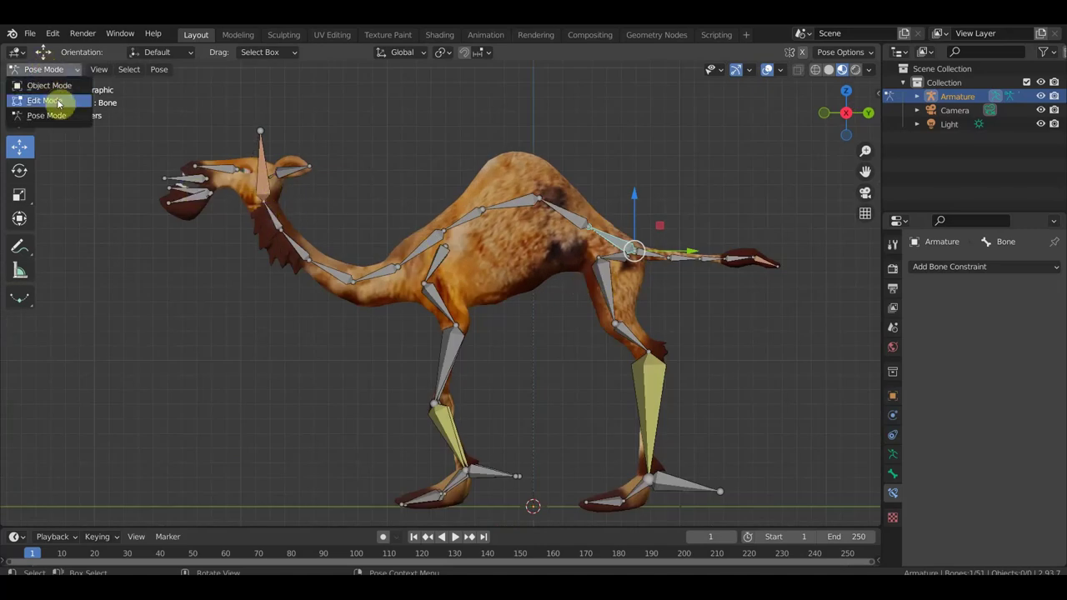
Enter Edit Mode and move upper hind-leg bone Bone.042 and the joint below the hip.
{"action": "left_click", "coordinate": [46, 100]}
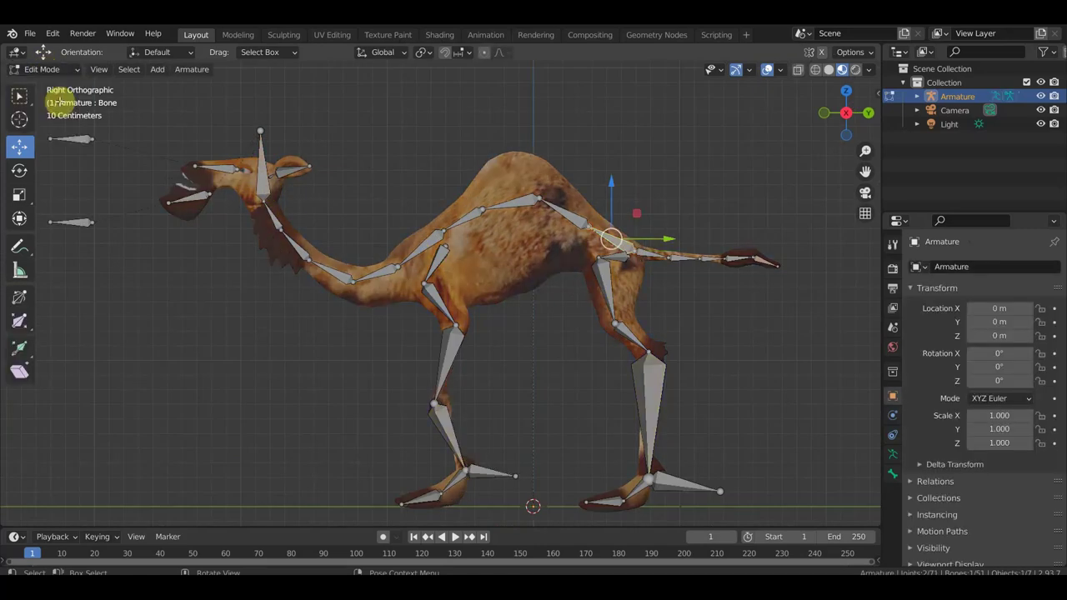
{"action": "left_click", "coordinate": [621, 258]}
{"action": "mouse_move", "coordinate": [631, 269]}
{"action": "middle_mouse_down"}
{"action": "mouse_move", "coordinate": [458, 333]}
{"action": "mouse_move", "coordinate": [514, 341]}
{"action": "mouse_move", "coordinate": [617, 313]}
{"action": "middle_mouse_up"}
{"action": "left_click", "coordinate": [444, 362]}
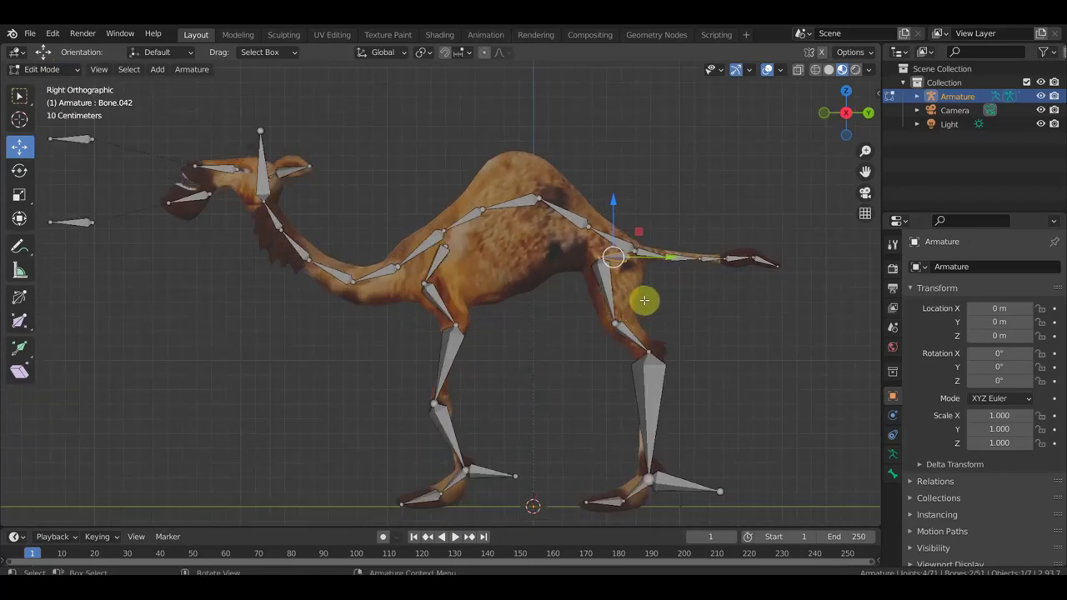
{"action": "key", "text": "g"}
{"action": "left_click", "coordinate": [650, 292]}
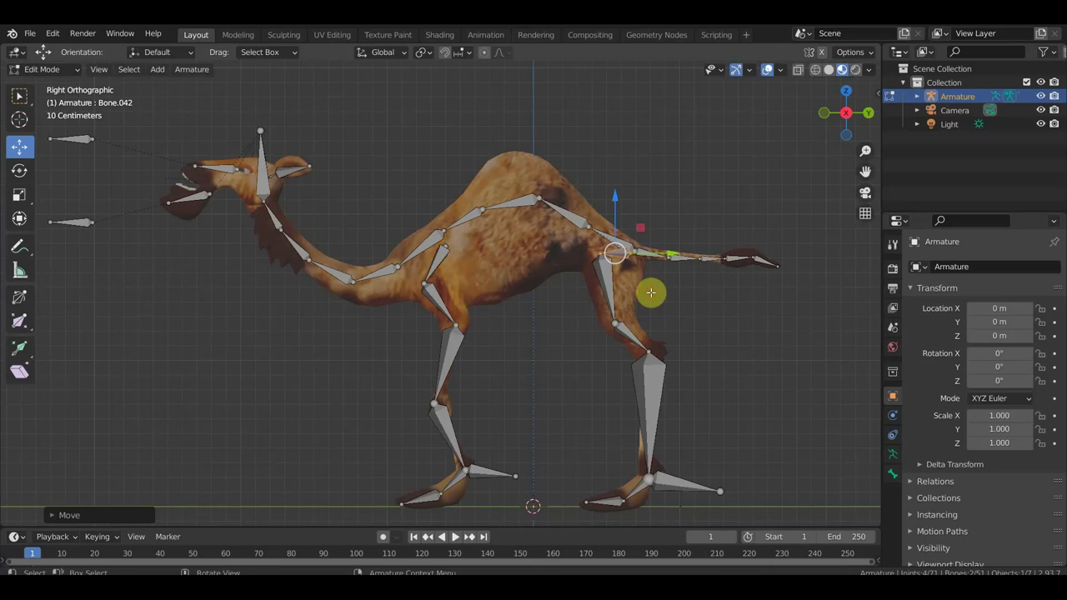
{"action": "left_click", "coordinate": [601, 253]}
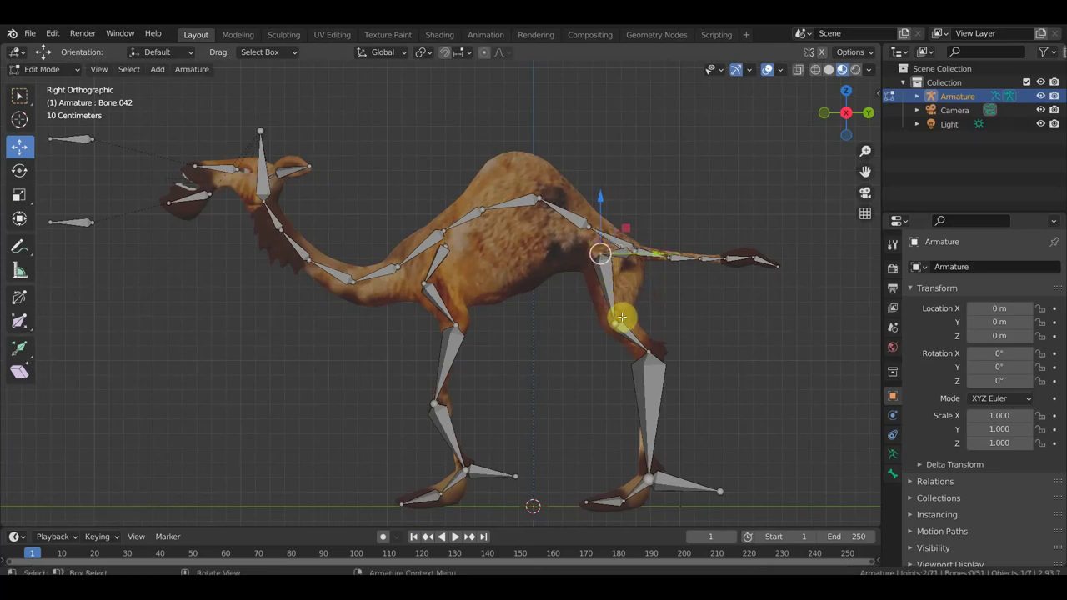
{"action": "key", "text": "g"}
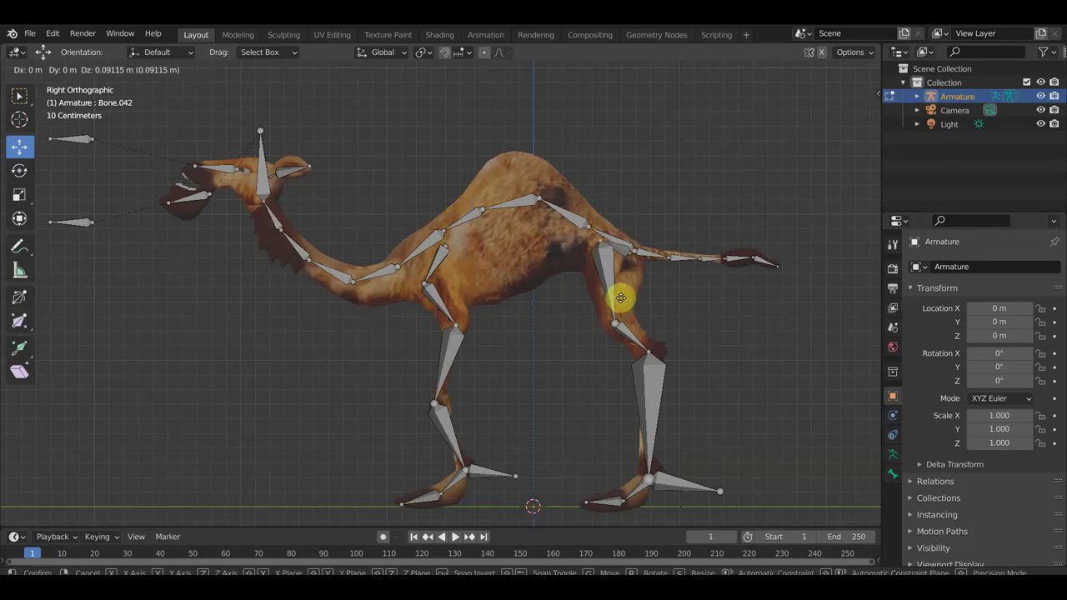
{"action": "left_click", "coordinate": [621, 296]}
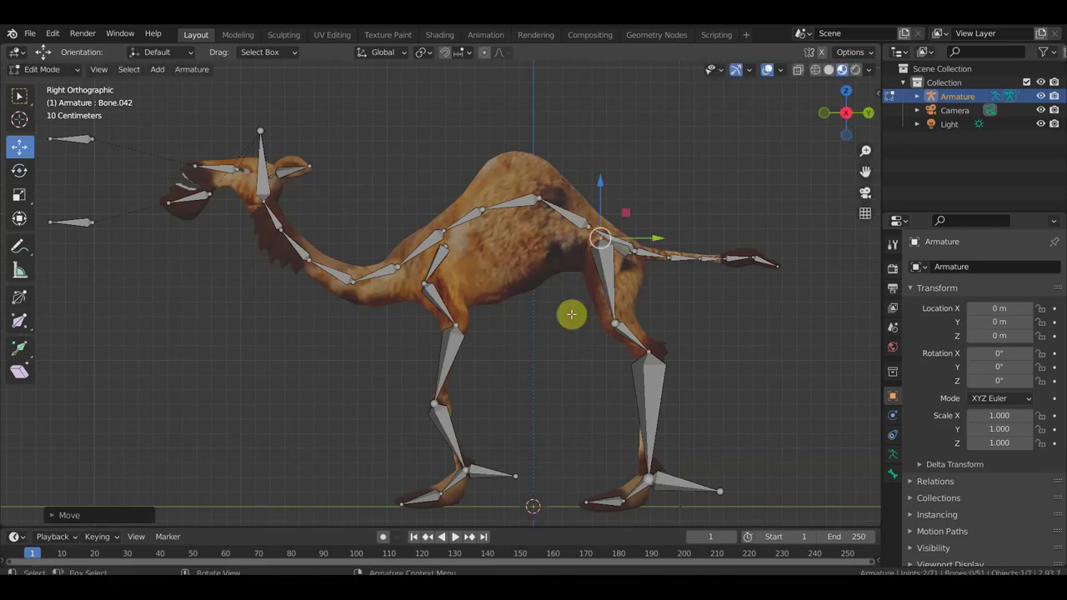
From behind, nudge the Bone.026 and Bone.042 joints into the hind legs.
{"action": "middle_click_drag", "start_coordinate": [572, 312], "coordinate": [434, 344]}
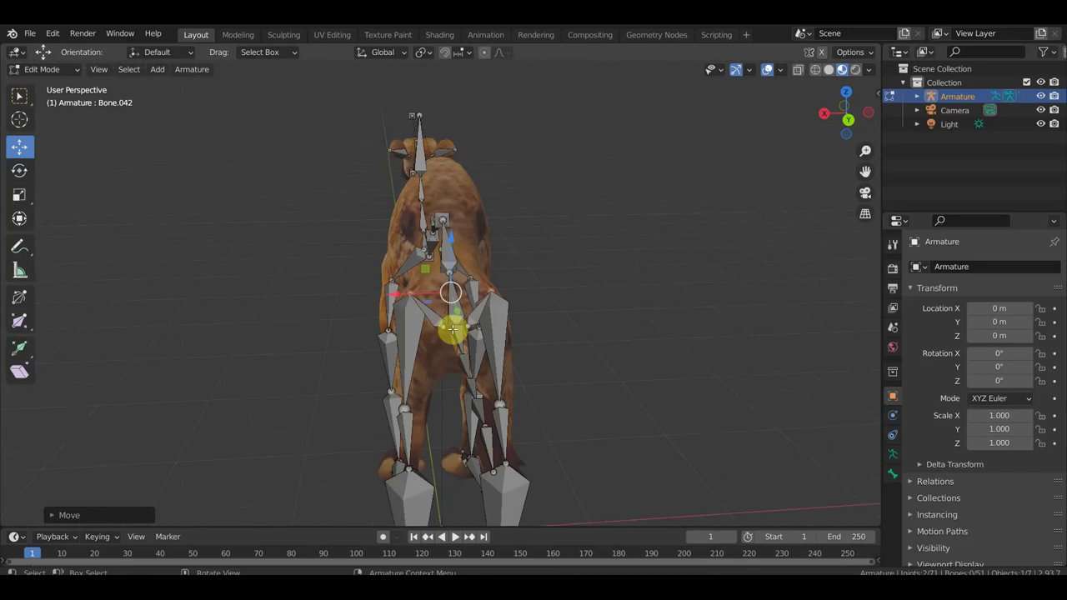
{"action": "left_click", "coordinate": [410, 293]}
{"action": "key", "text": "g"}
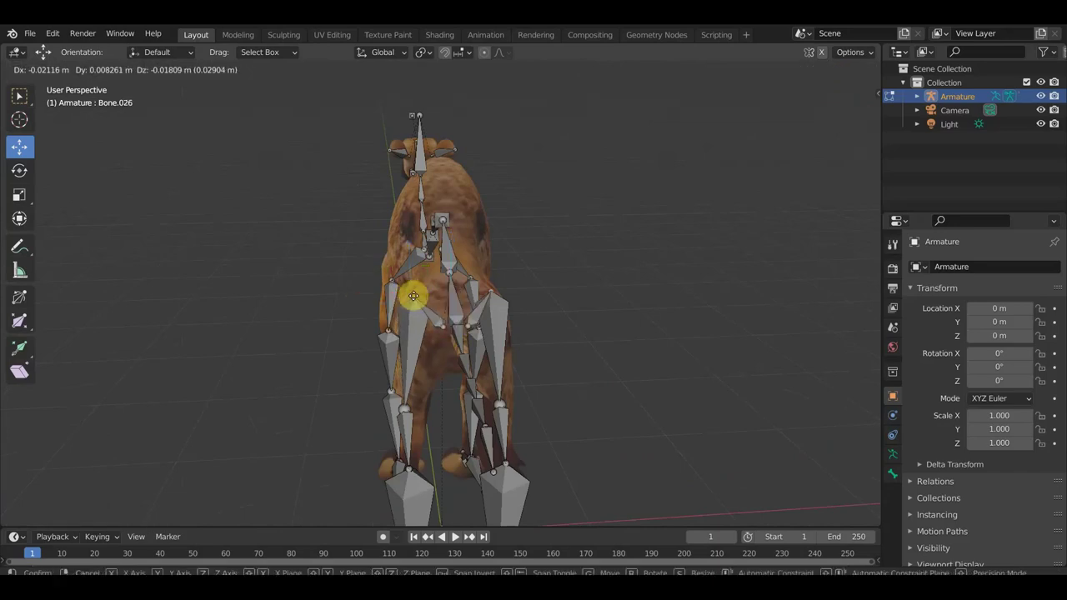
{"action": "left_click", "coordinate": [417, 298]}
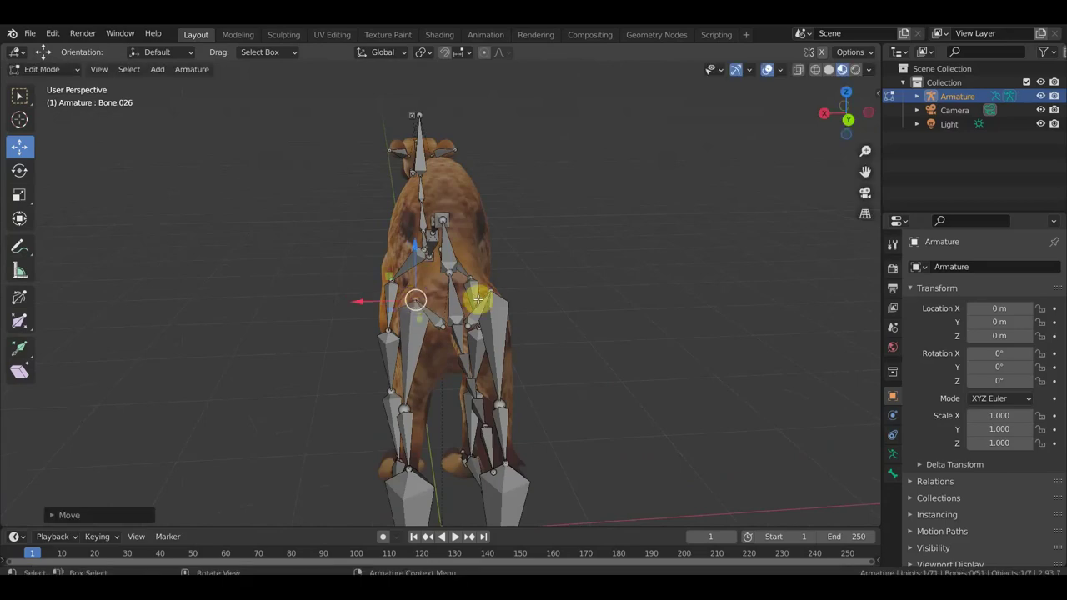
{"action": "left_click", "coordinate": [484, 295]}
{"action": "key", "text": "g"}
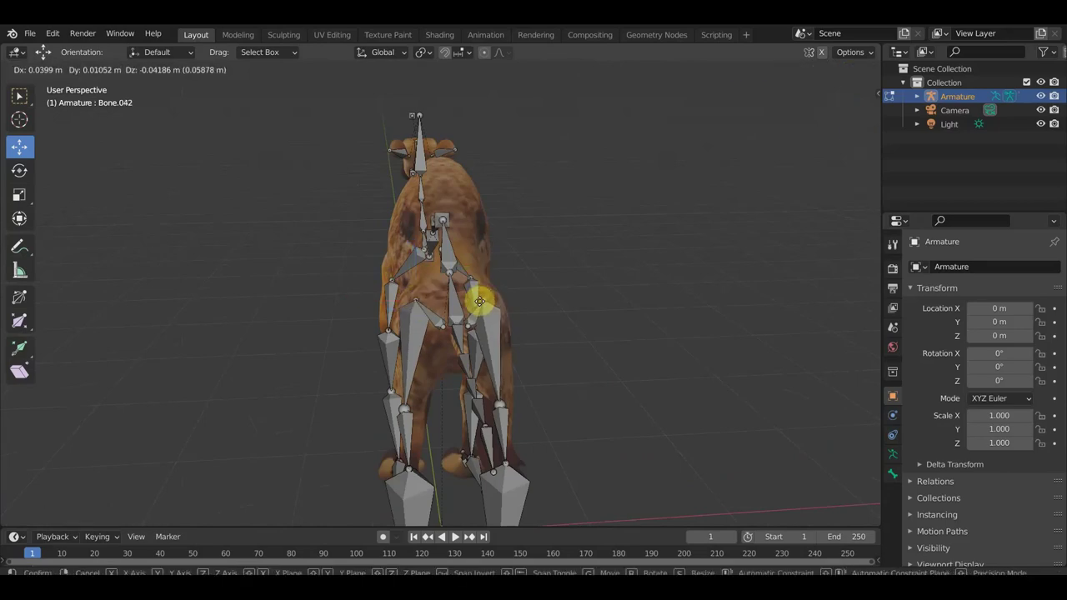
{"action": "left_click", "coordinate": [481, 295]}
Snap back to the right orthographic view and return to Object Mode.
{"action": "mouse_move", "coordinate": [481, 296]}
{"action": "middle_mouse_down"}
{"action": "mouse_move", "coordinate": [489, 306]}
{"action": "mouse_move", "coordinate": [636, 295]}
{"action": "middle_mouse_up"}
{"action": "key", "text": "g"}
{"action": "right_click", "coordinate": [493, 306]}
{"action": "key", "text": "KP_3"}
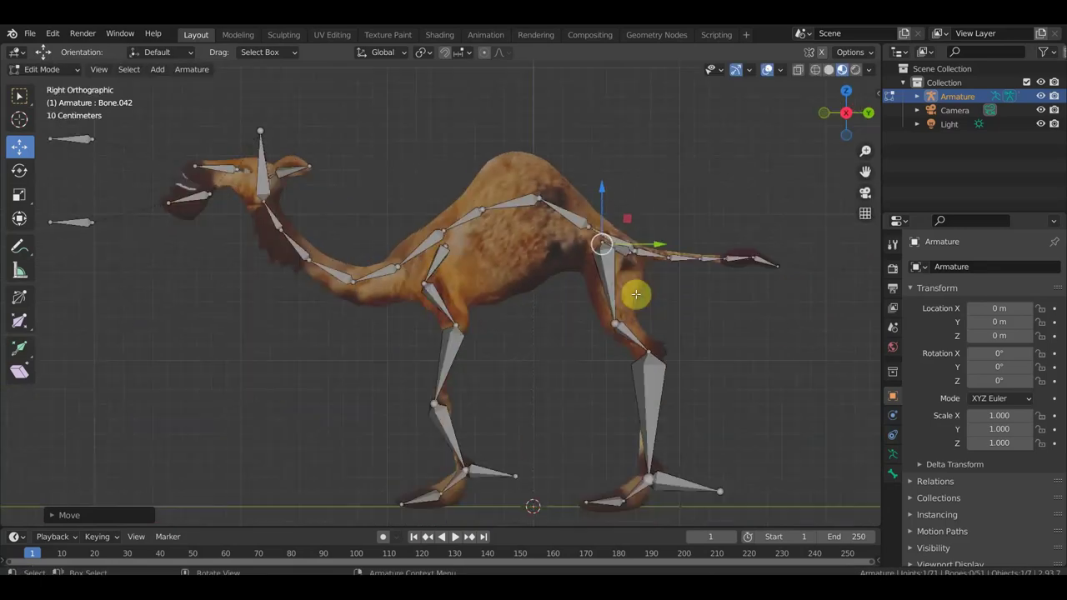
{"action": "left_click", "coordinate": [53, 71]}
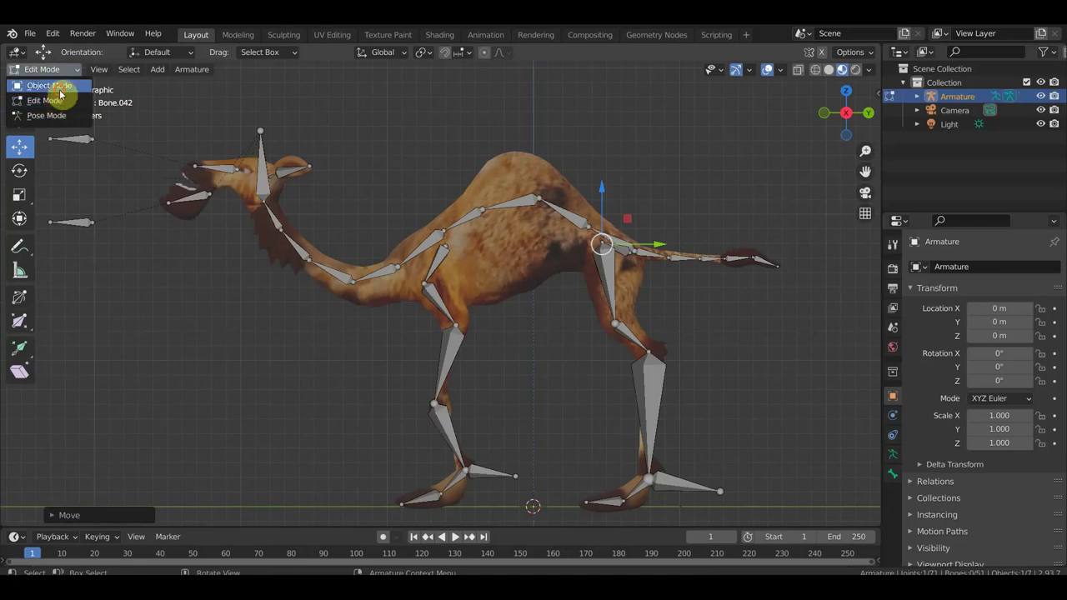
{"action": "left_click", "coordinate": [52, 86]}
Select the camel mesh then the armature, and parent With Automatic Weights via Ctrl+P.
{"action": "left_click", "coordinate": [547, 205]}
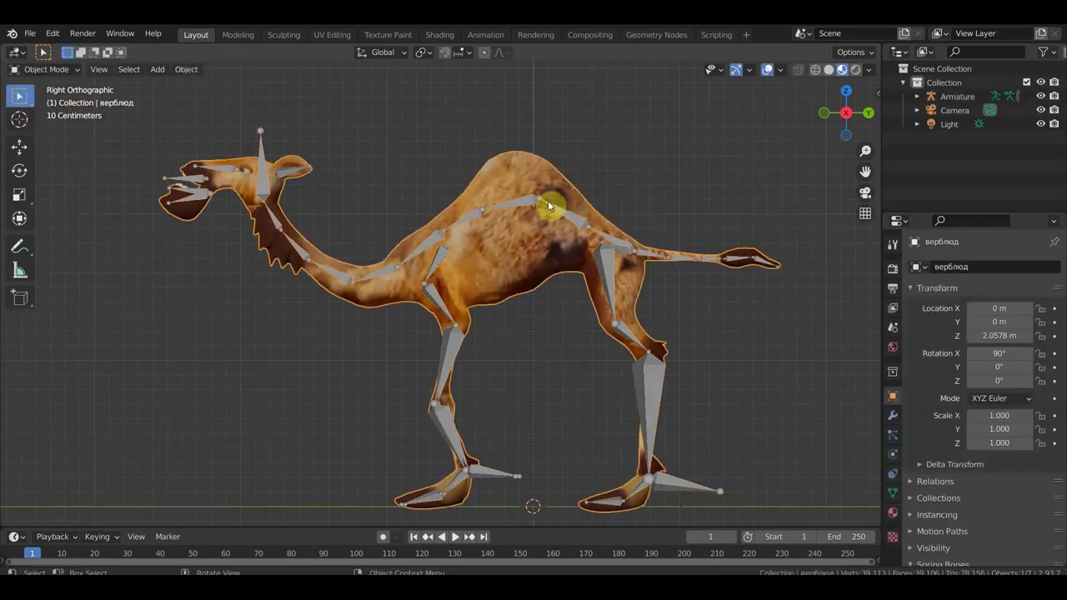
{"action": "left_click", "coordinate": [605, 272]}
{"action": "key", "text": "ctrl+p"}
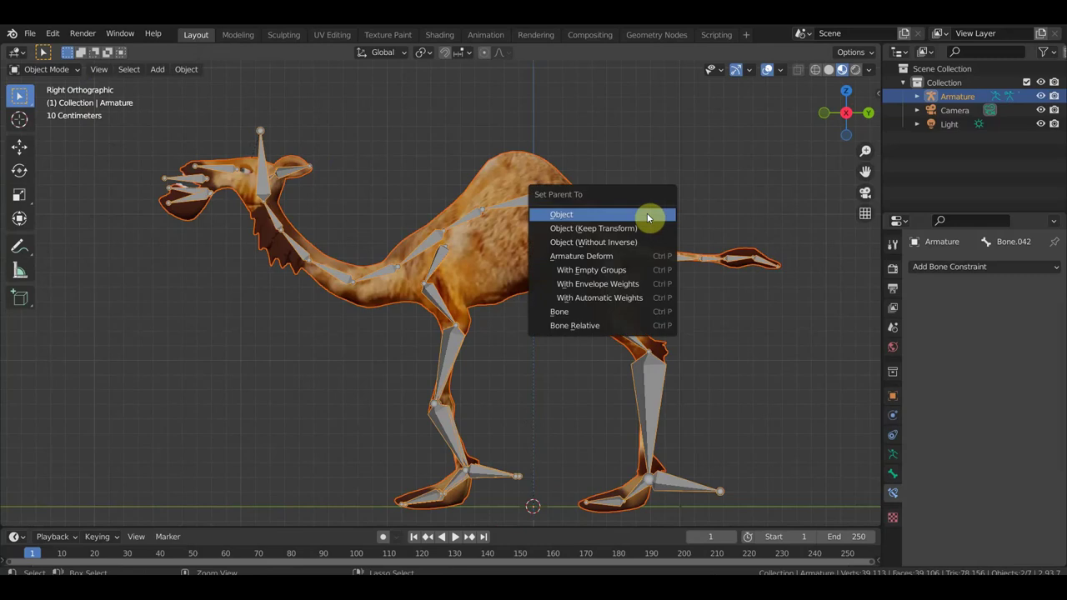
{"action": "left_click", "coordinate": [621, 302]}
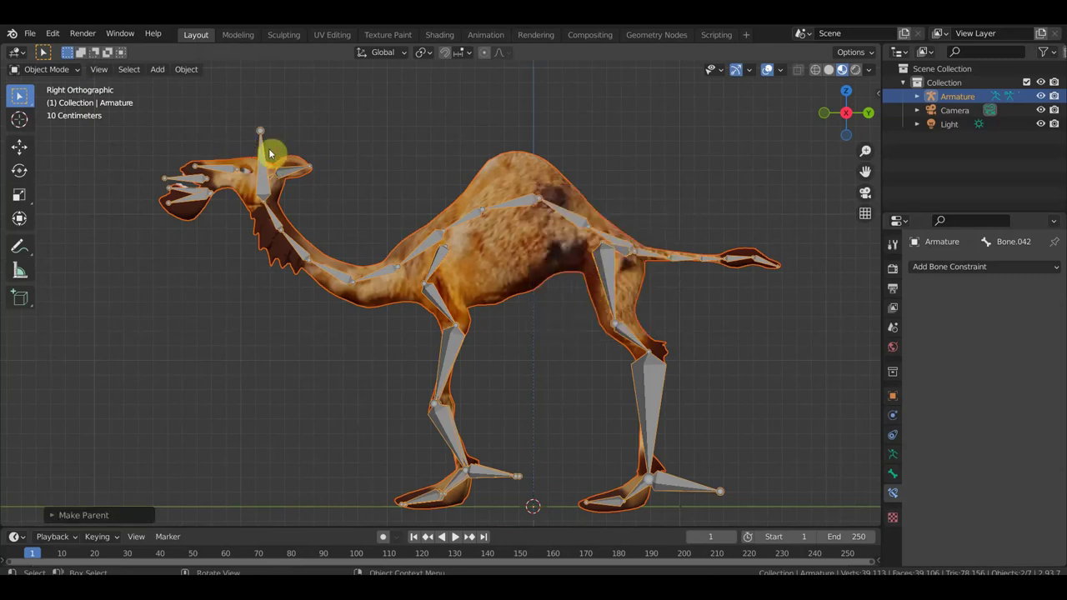
{"action": "left_click", "coordinate": [43, 69]}
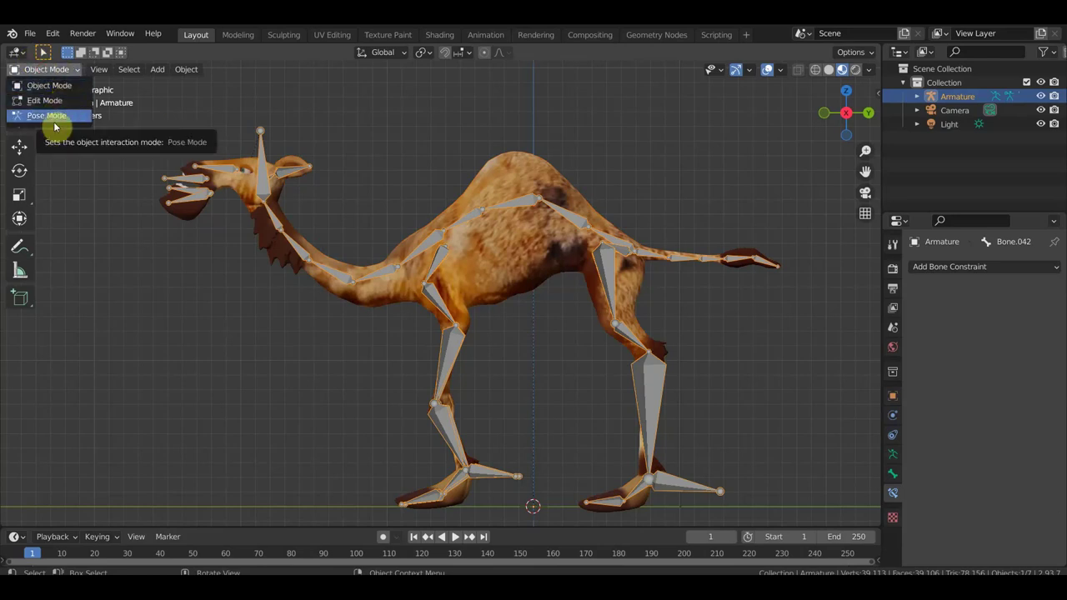
Switch to Pose Mode and pull the root bone down to lower the camel's body.
{"action": "left_click", "coordinate": [56, 116]}
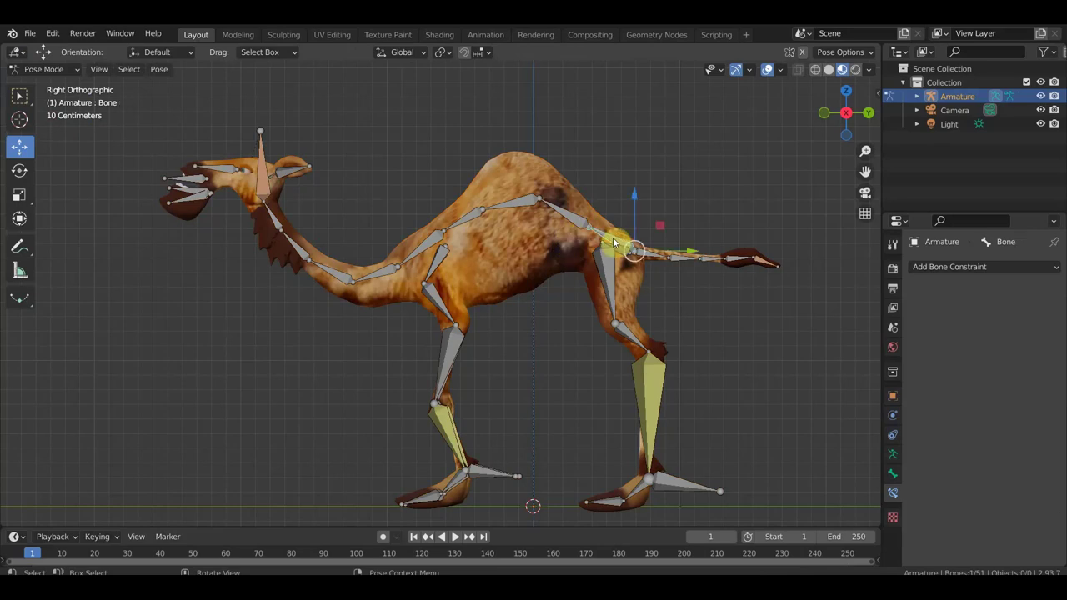
{"action": "mouse_move", "coordinate": [613, 242]}
{"action": "left_mouse_down"}
{"action": "mouse_move", "coordinate": [629, 323]}
{"action": "mouse_move", "coordinate": [608, 356]}
{"action": "left_mouse_up"}
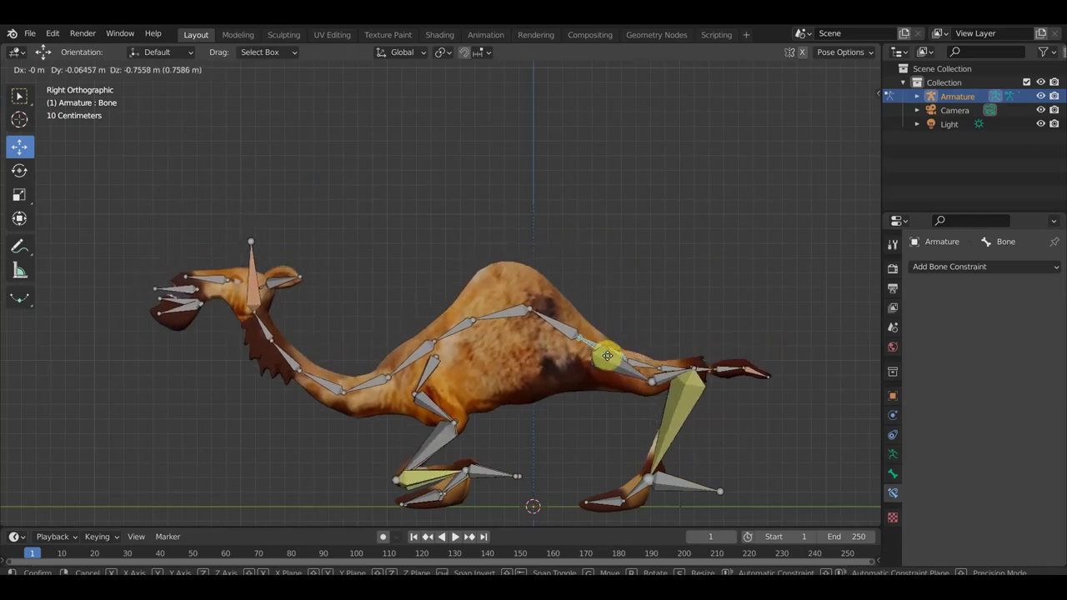
{"action": "left_click_drag", "start_coordinate": [608, 356], "coordinate": [611, 364]}
{"action": "mouse_move", "coordinate": [631, 369]}
{"action": "middle_mouse_down"}
{"action": "mouse_move", "coordinate": [624, 358]}
{"action": "mouse_move", "coordinate": [617, 461]}
{"action": "middle_mouse_up"}
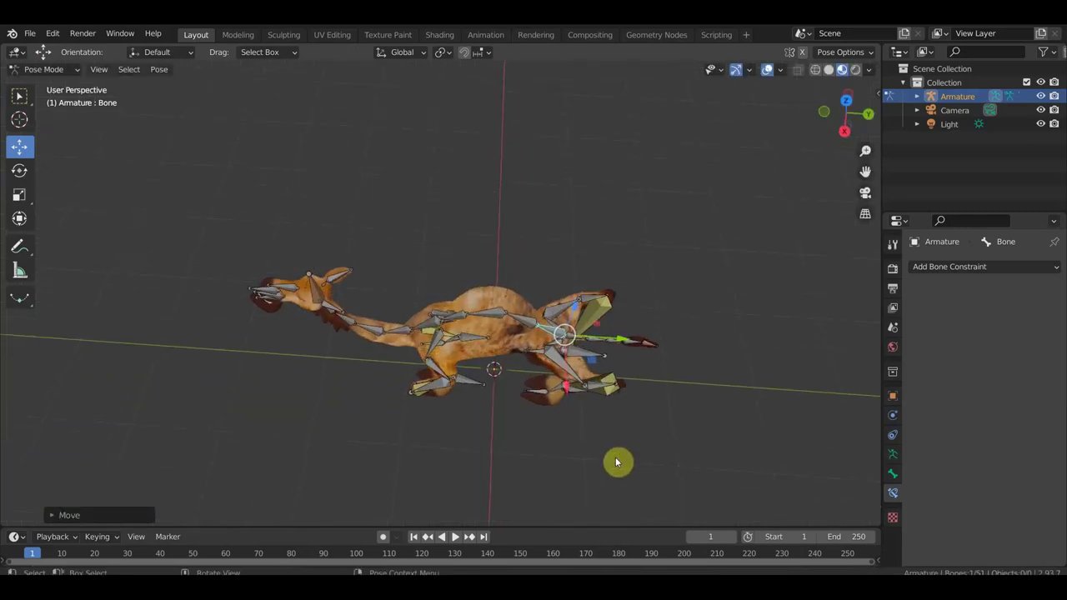
Rotate hind-leg bones Bone.027 and Bone.028, then Bone.027 again, to bend the weighted leg.
{"action": "left_click", "coordinate": [571, 368]}
{"action": "key", "text": "r"}
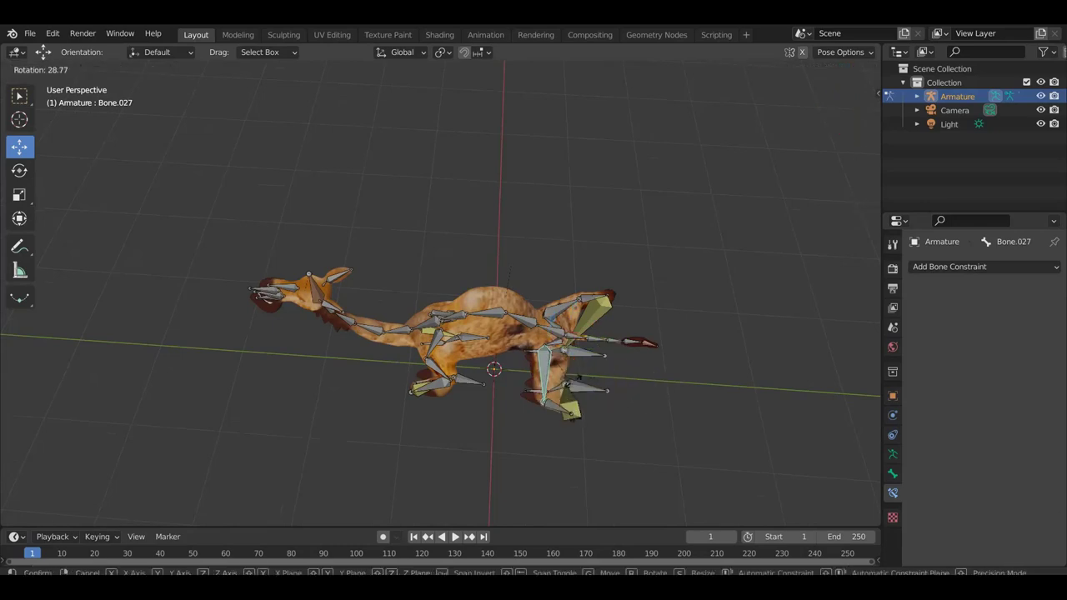
{"action": "left_click", "coordinate": [530, 395]}
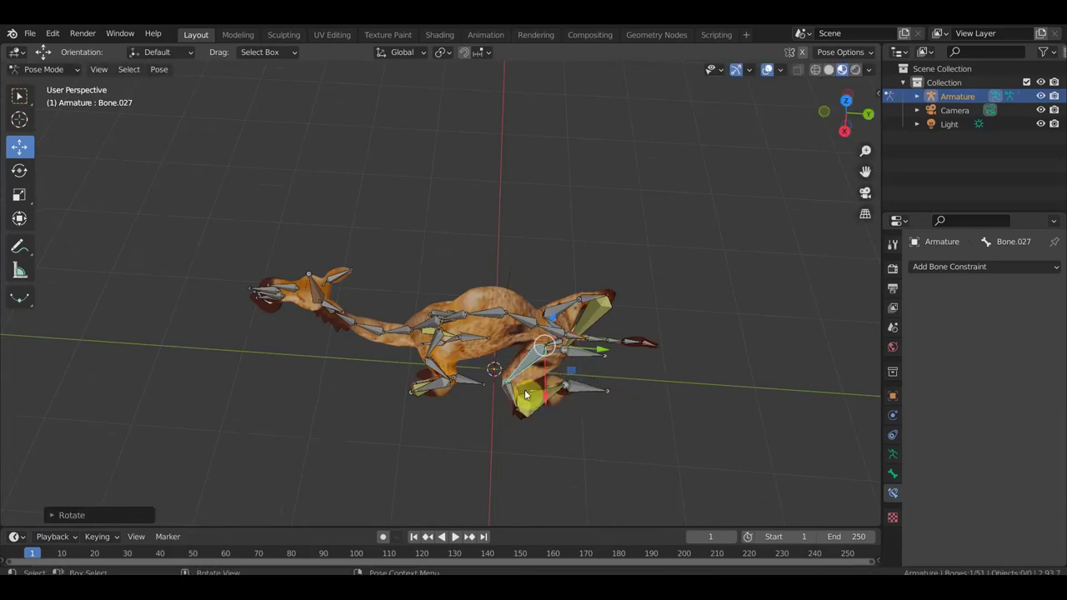
{"action": "left_click", "coordinate": [512, 393]}
{"action": "key", "text": "r"}
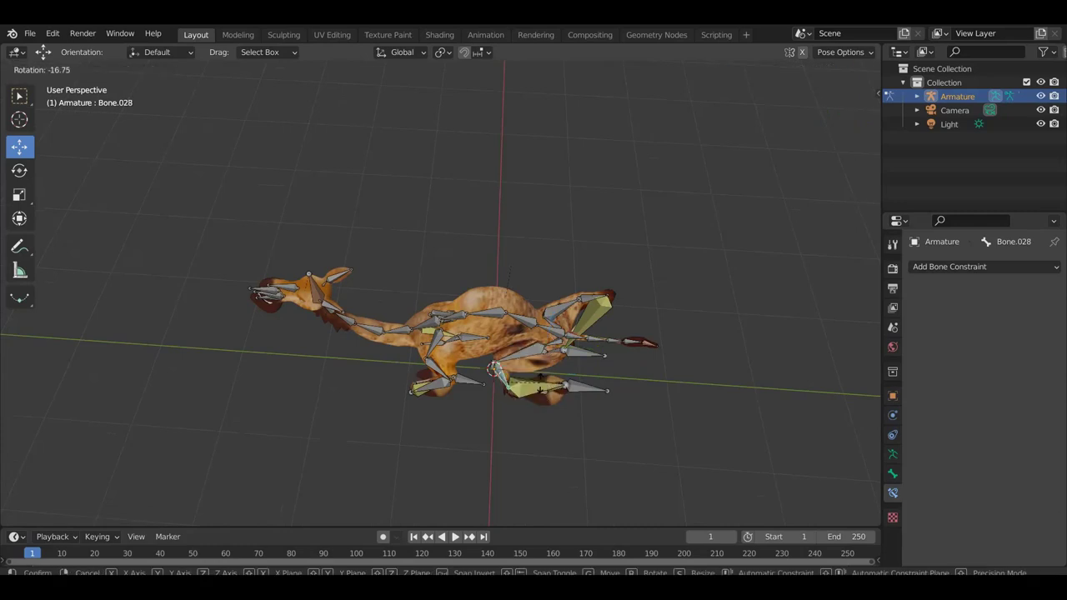
{"action": "left_click", "coordinate": [579, 340]}
{"action": "middle_click_drag", "start_coordinate": [579, 340], "coordinate": [505, 357]}
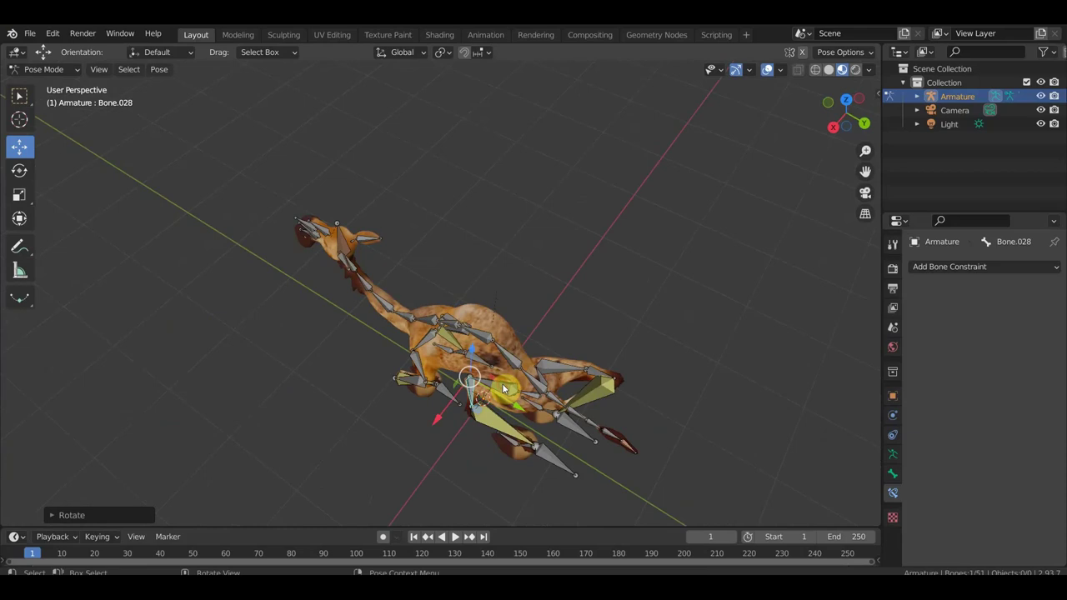
{"action": "left_click", "coordinate": [564, 347]}
{"action": "key", "text": "r"}
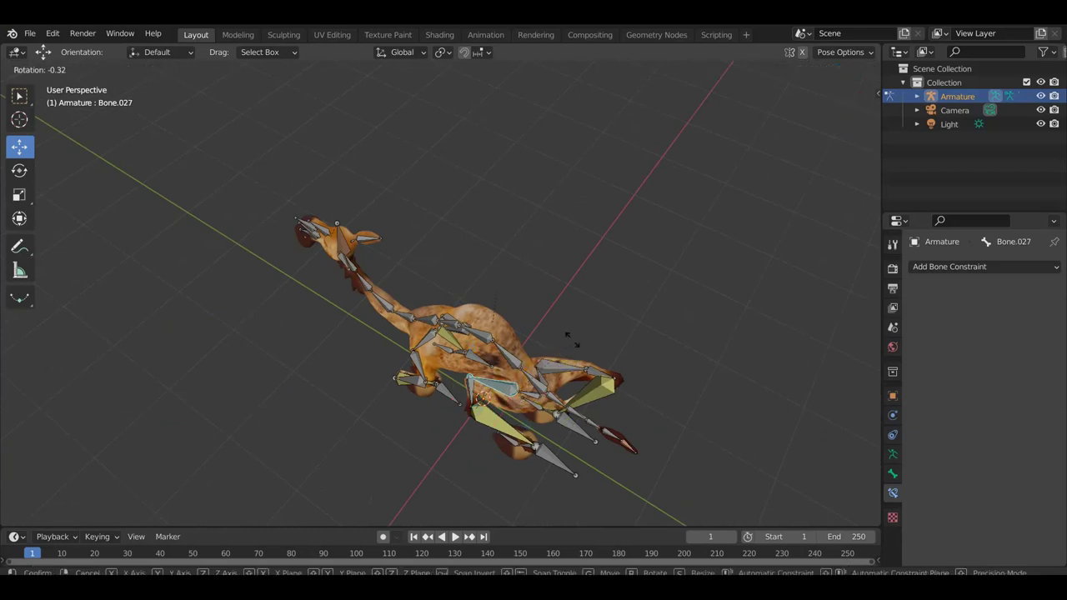
{"action": "left_click", "coordinate": [533, 305]}
{"action": "mouse_move", "coordinate": [533, 305]}
{"action": "middle_mouse_down"}
{"action": "mouse_move", "coordinate": [613, 302]}
{"action": "mouse_move", "coordinate": [684, 139]}
{"action": "middle_mouse_up"}
{"action": "left_click", "coordinate": [766, 74]}
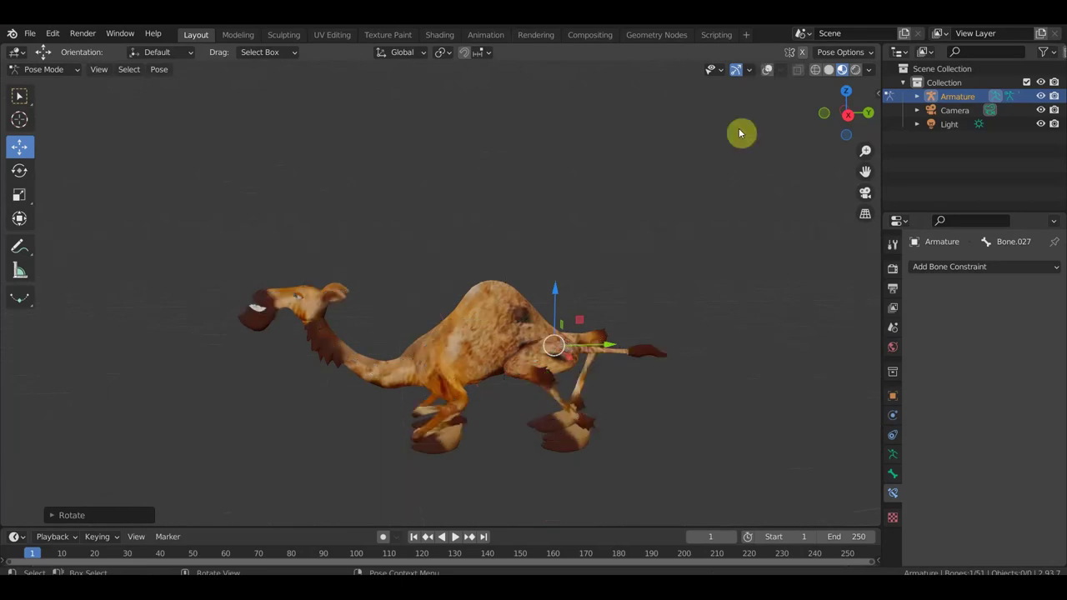
Rotate Bone.027 about 110 degrees in two passes, swinging the hind leg back and up.
{"action": "mouse_move", "coordinate": [679, 274]}
{"action": "middle_mouse_down"}
{"action": "mouse_move", "coordinate": [627, 268]}
{"action": "mouse_move", "coordinate": [567, 288]}
{"action": "mouse_move", "coordinate": [540, 276]}
{"action": "middle_mouse_up"}
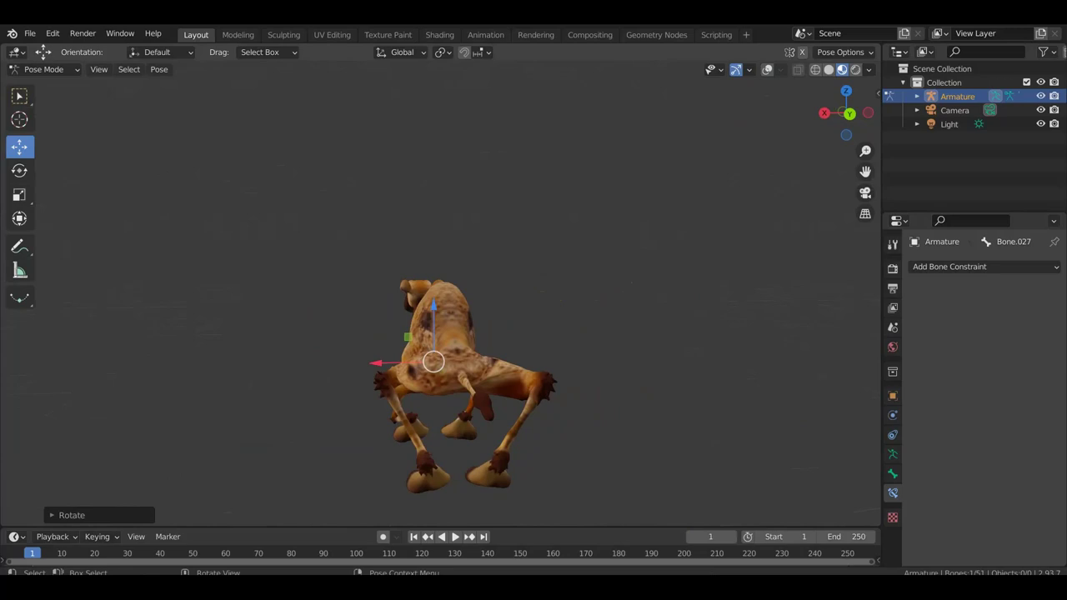
{"action": "key", "text": "r"}
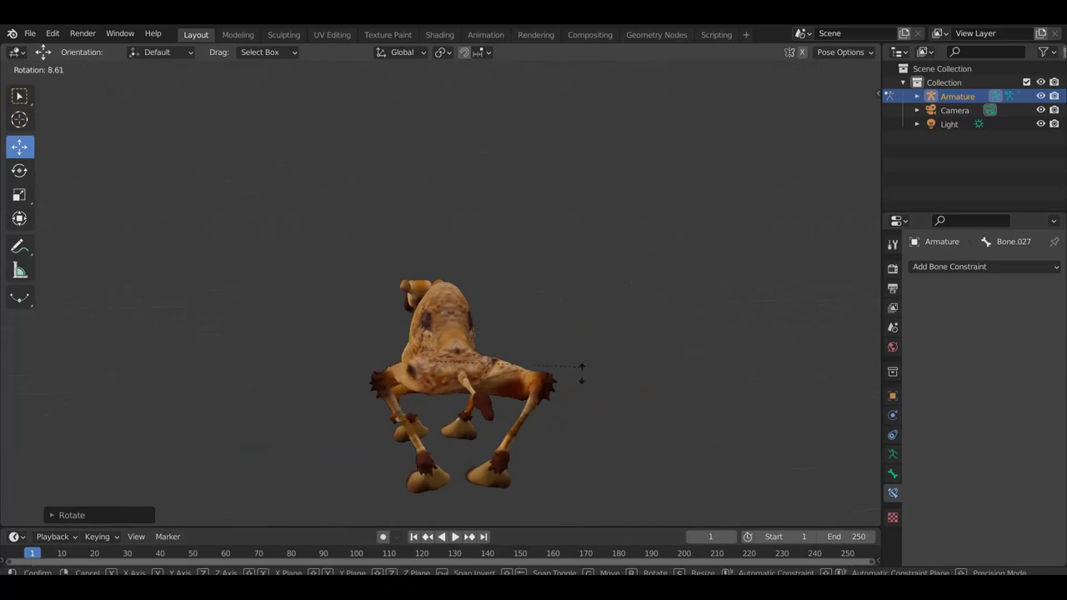
{"action": "left_click", "coordinate": [581, 372]}
{"action": "mouse_move", "coordinate": [584, 386]}
{"action": "middle_mouse_down"}
{"action": "mouse_move", "coordinate": [638, 412]}
{"action": "mouse_move", "coordinate": [790, 403]}
{"action": "mouse_move", "coordinate": [829, 372]}
{"action": "middle_mouse_up"}
{"action": "key", "text": "r"}
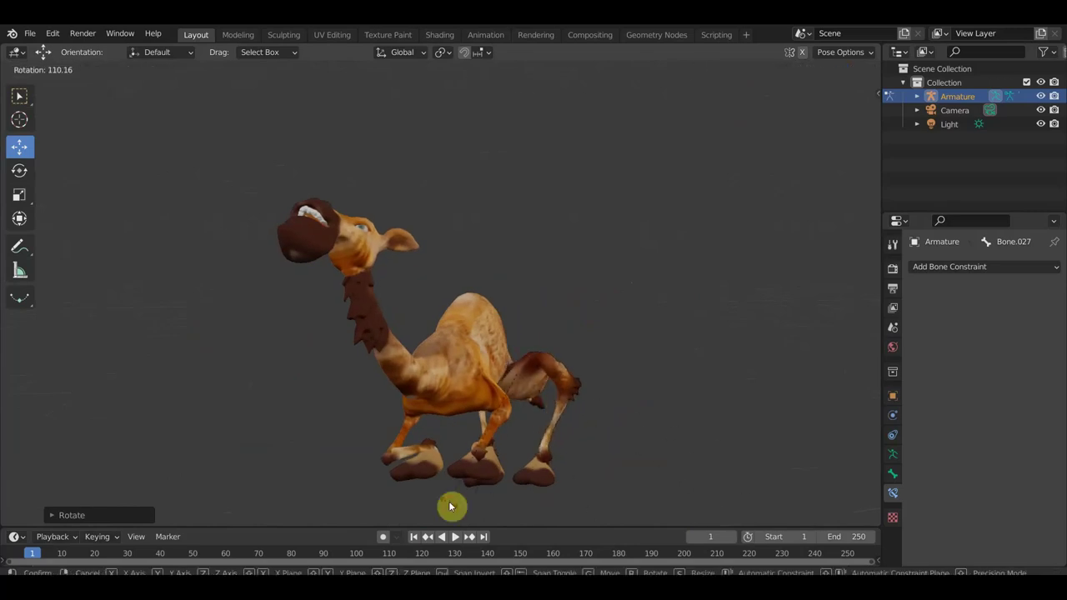
{"action": "left_click", "coordinate": [517, 496]}
{"action": "mouse_move", "coordinate": [652, 459]}
{"action": "middle_mouse_down"}
{"action": "mouse_move", "coordinate": [619, 520]}
{"action": "mouse_move", "coordinate": [534, 79]}
{"action": "mouse_move", "coordinate": [407, 503]}
{"action": "mouse_move", "coordinate": [377, 506]}
{"action": "middle_mouse_up"}
{"action": "left_click", "coordinate": [767, 70]}
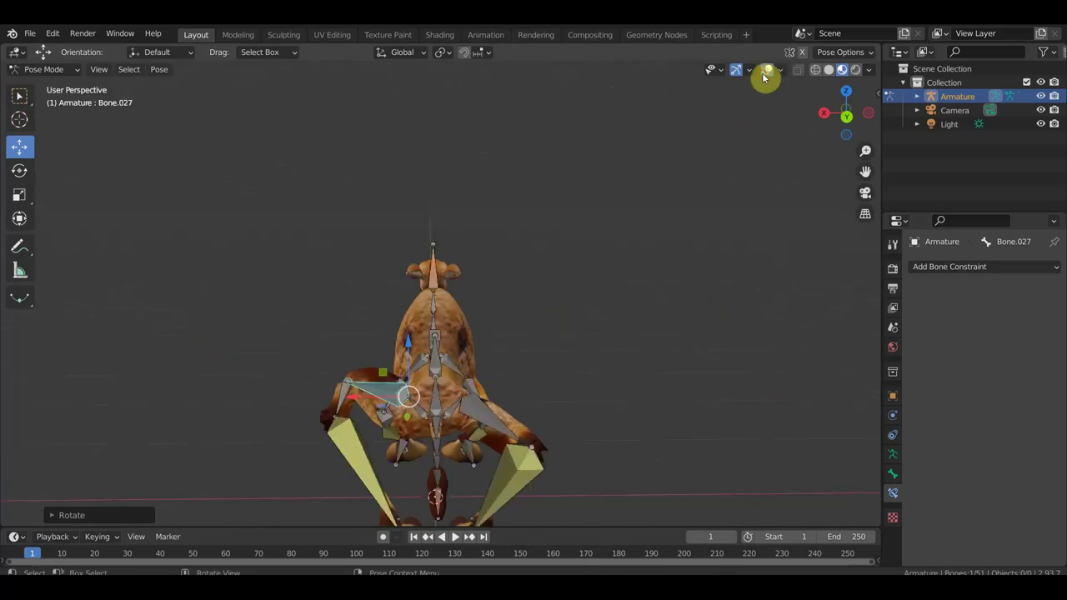
Rotate Bone.027 and Bone.028 into a striding pose, then inspect the bare mesh from the side.
{"action": "middle_click_drag", "start_coordinate": [355, 391], "coordinate": [376, 512]}
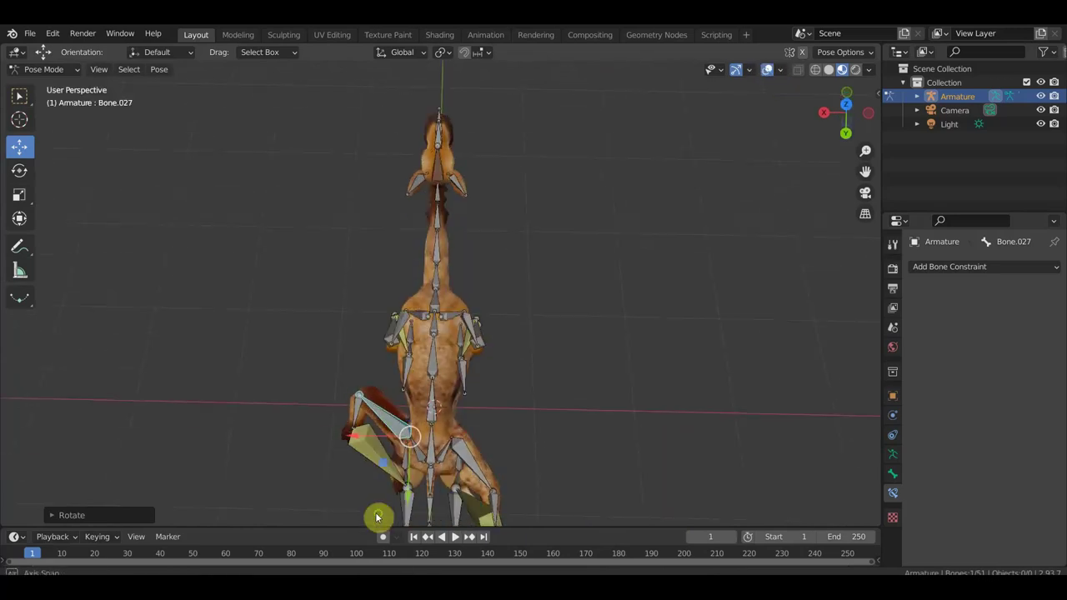
{"action": "key", "text": "r"}
{"action": "left_click", "coordinate": [507, 514]}
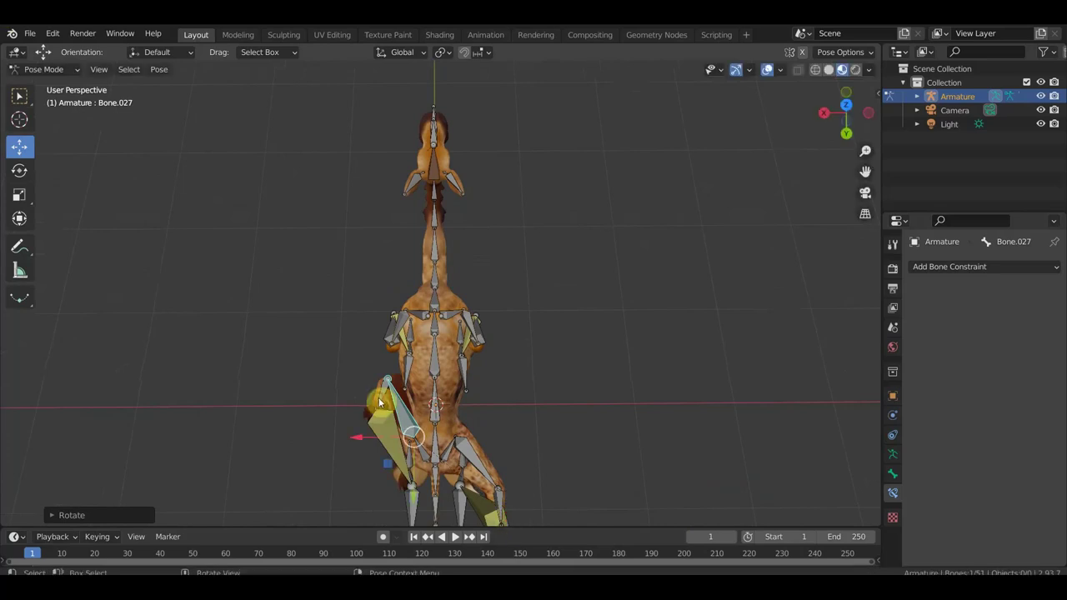
{"action": "left_click", "coordinate": [463, 396]}
{"action": "key", "text": "r"}
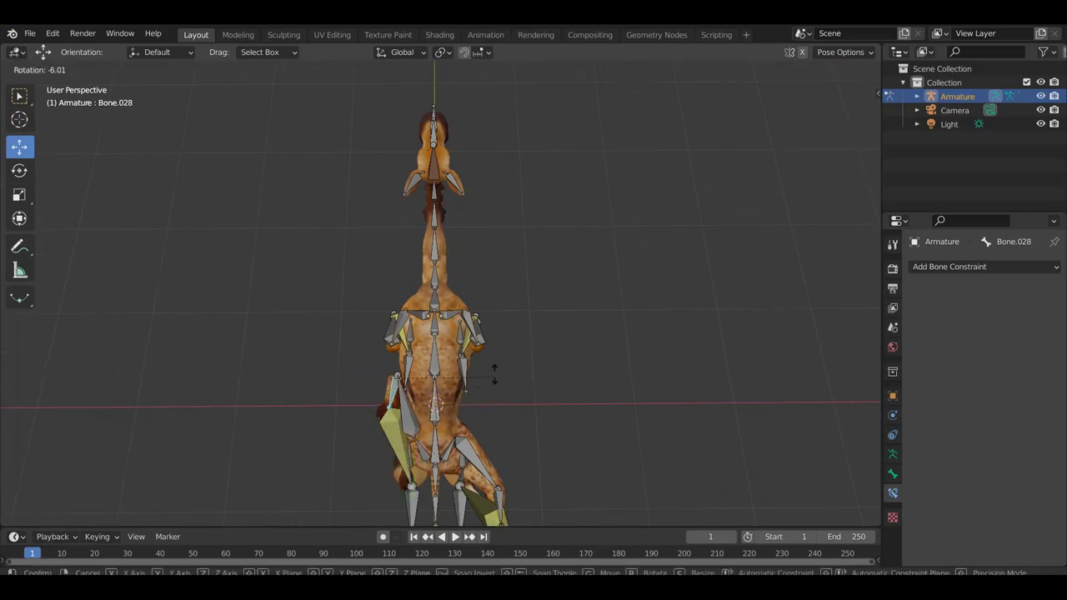
{"action": "left_click", "coordinate": [495, 380]}
{"action": "middle_click_drag", "start_coordinate": [494, 379], "coordinate": [645, 243]}
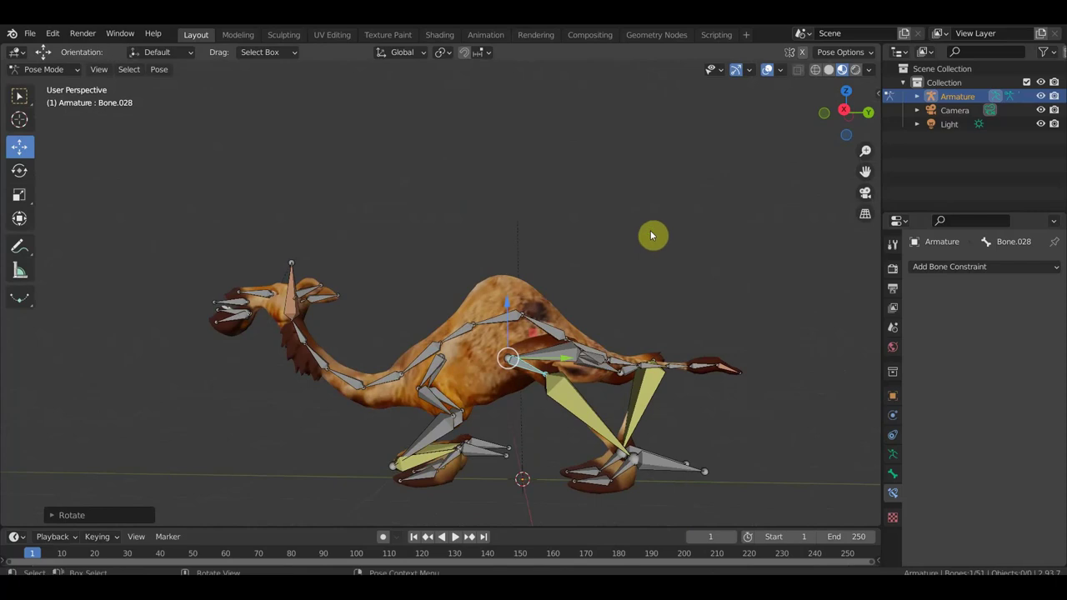
{"action": "left_click", "coordinate": [766, 70]}
{"action": "middle_click_drag", "start_coordinate": [706, 218], "coordinate": [596, 383]}
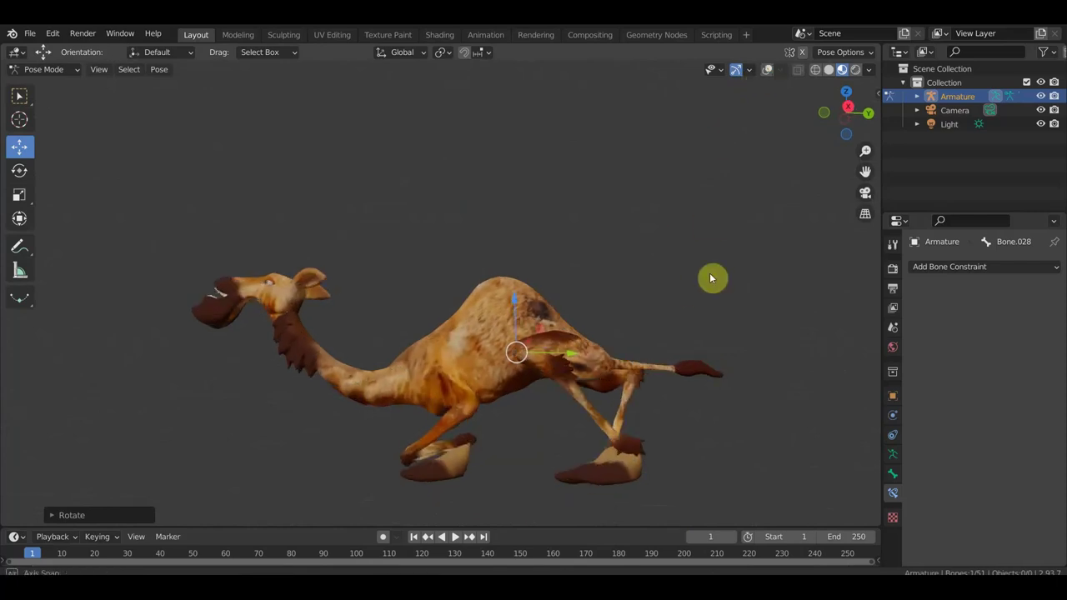
{"action": "middle_click_drag", "start_coordinate": [622, 448], "coordinate": [610, 450]}
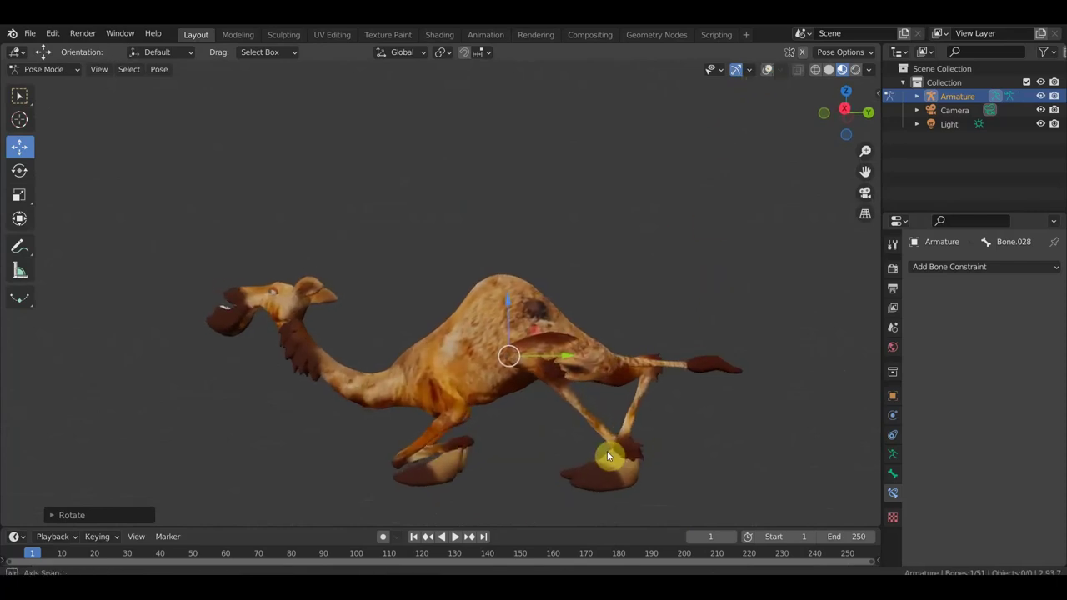
With overlays back on, move the root bone Bone down to lower the camel.
{"action": "left_click", "coordinate": [766, 70]}
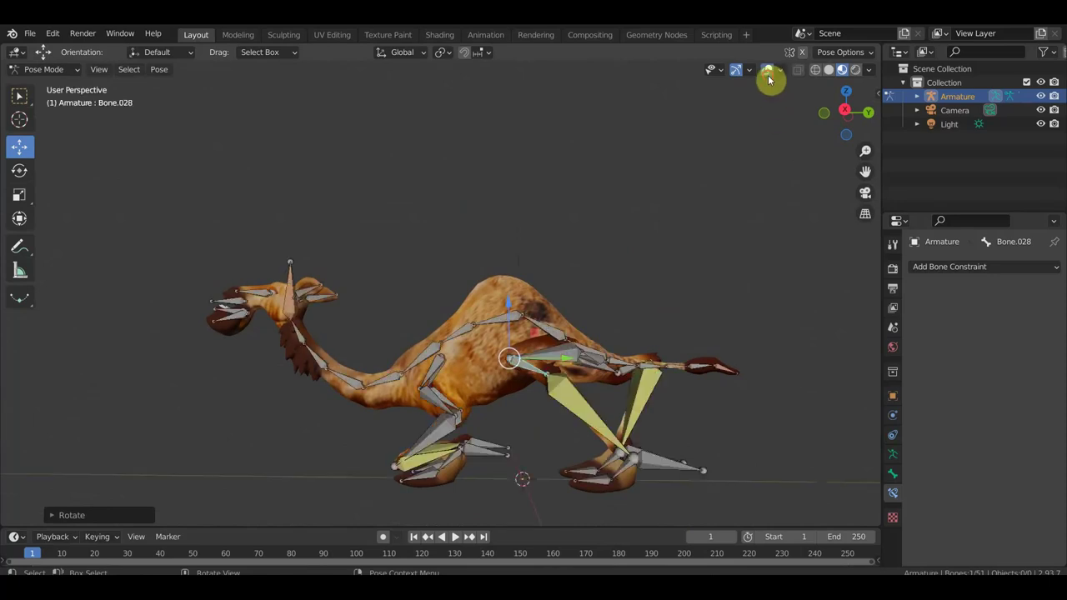
{"action": "left_click", "coordinate": [592, 350]}
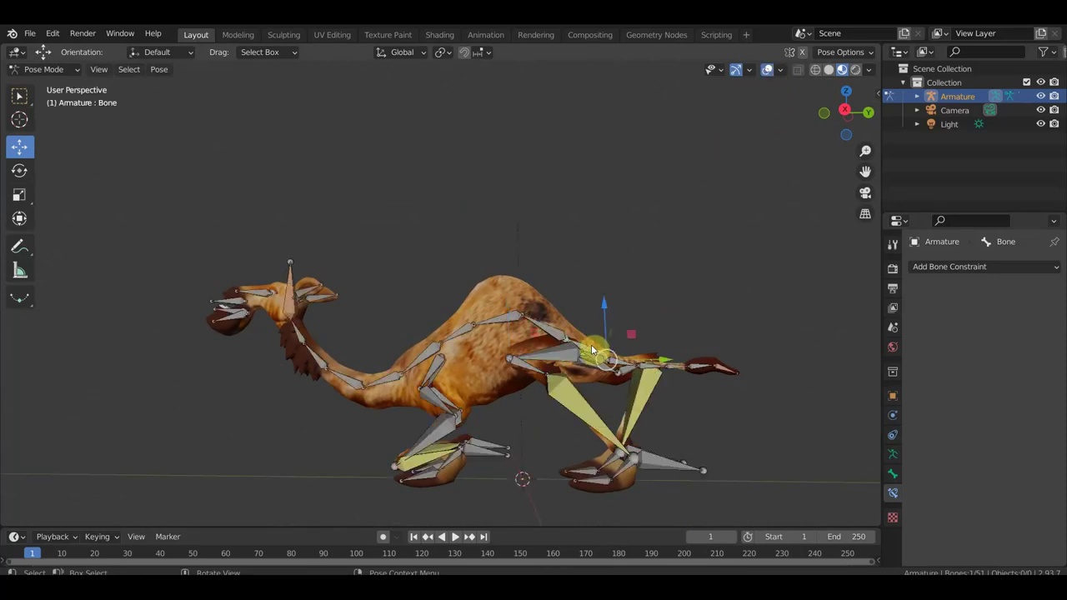
{"action": "key", "text": "g"}
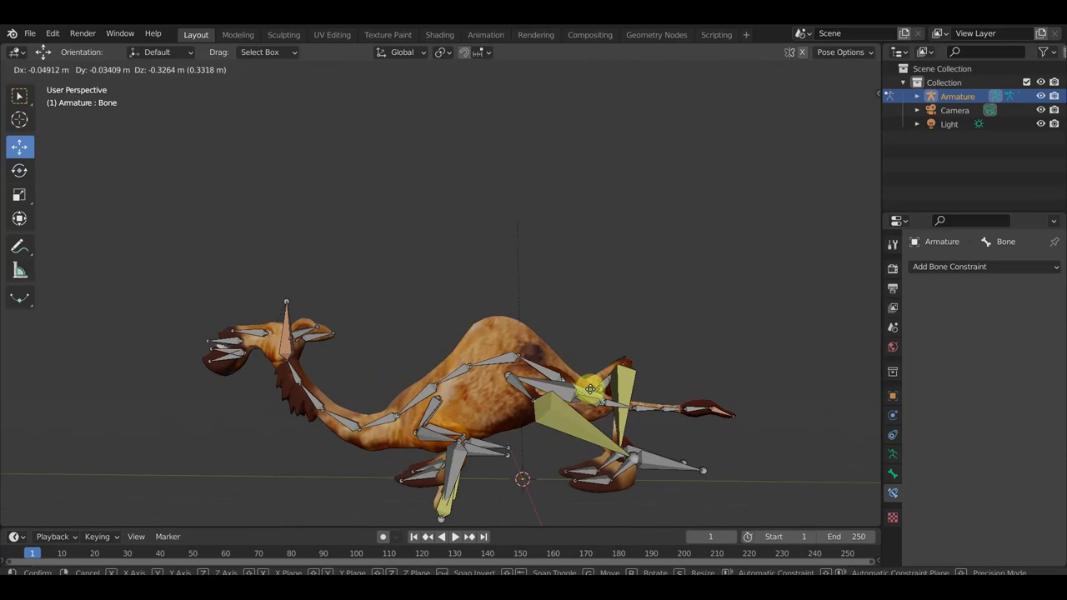
{"action": "left_click", "coordinate": [601, 402]}
Rotate Bone.028 about 20 degrees further to stretch the hind leg back, then check the mesh.
{"action": "left_click", "coordinate": [523, 399]}
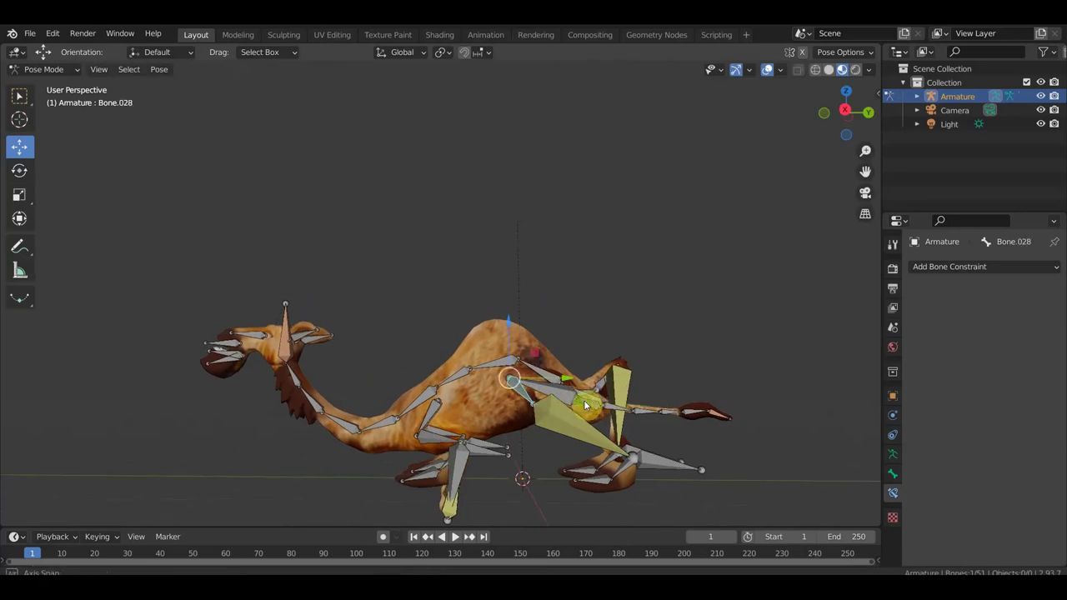
{"action": "middle_click_drag", "start_coordinate": [584, 405], "coordinate": [721, 407]}
{"action": "key", "text": "r"}
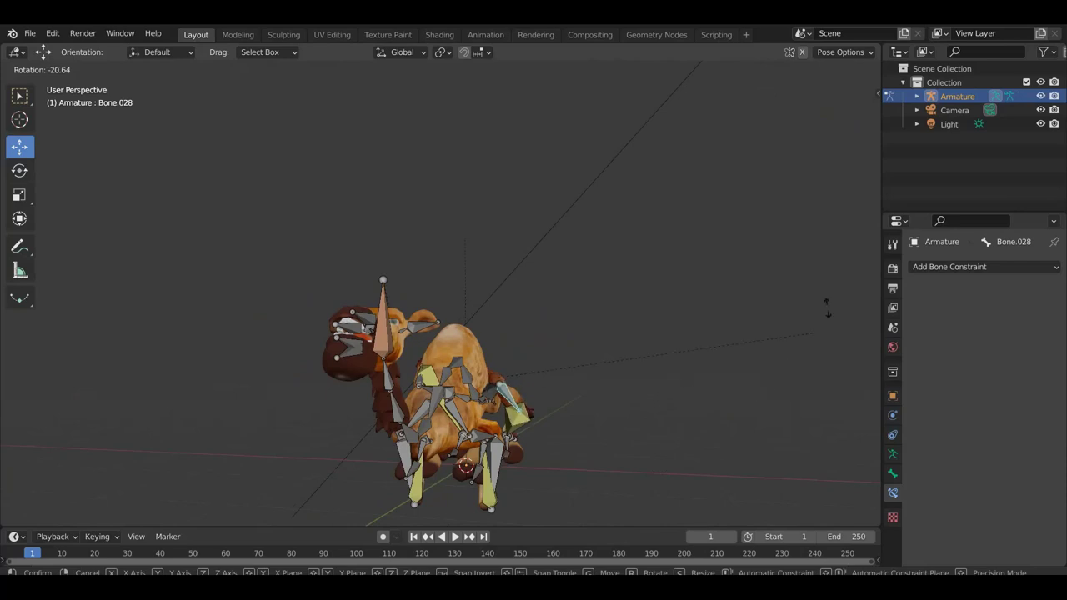
{"action": "left_click", "coordinate": [791, 90]}
{"action": "mouse_move", "coordinate": [787, 104]}
{"action": "middle_mouse_down"}
{"action": "mouse_move", "coordinate": [659, 332]}
{"action": "mouse_move", "coordinate": [604, 329]}
{"action": "middle_mouse_up"}
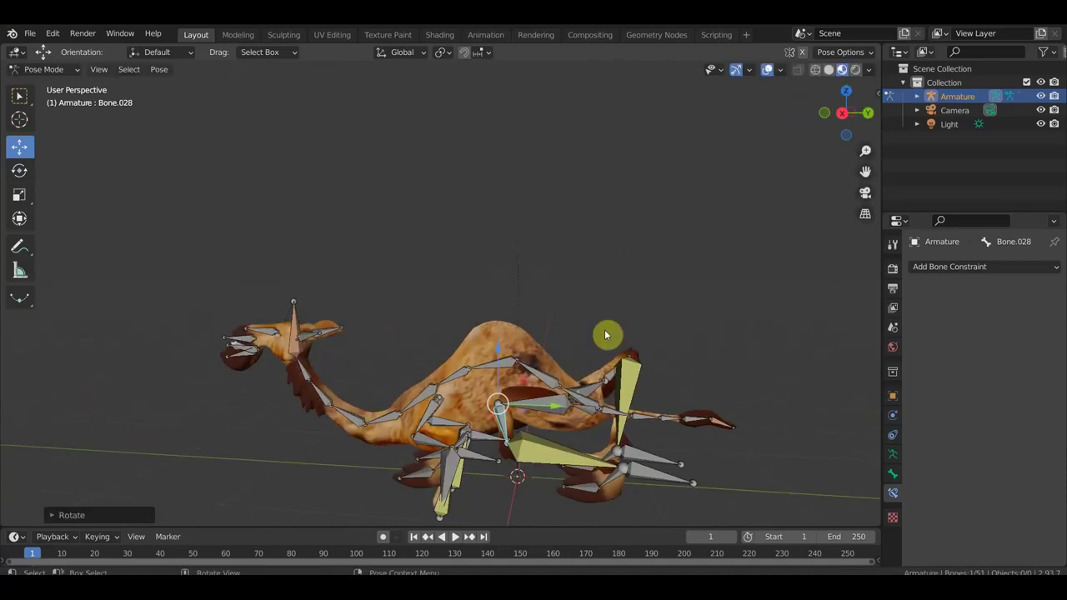
{"action": "left_click", "coordinate": [767, 69]}
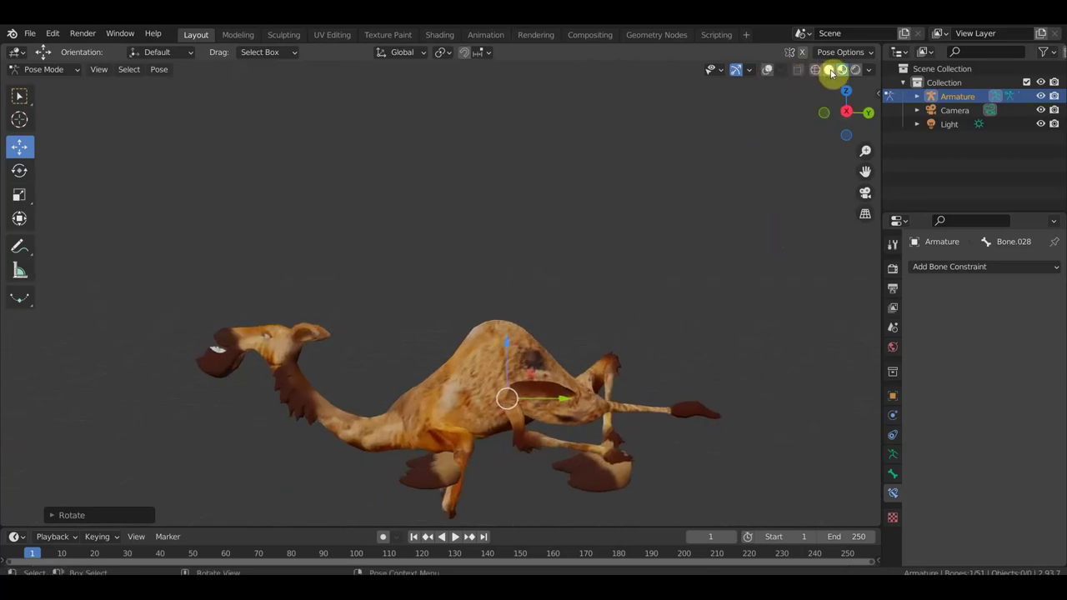
{"action": "left_click", "coordinate": [767, 70]}
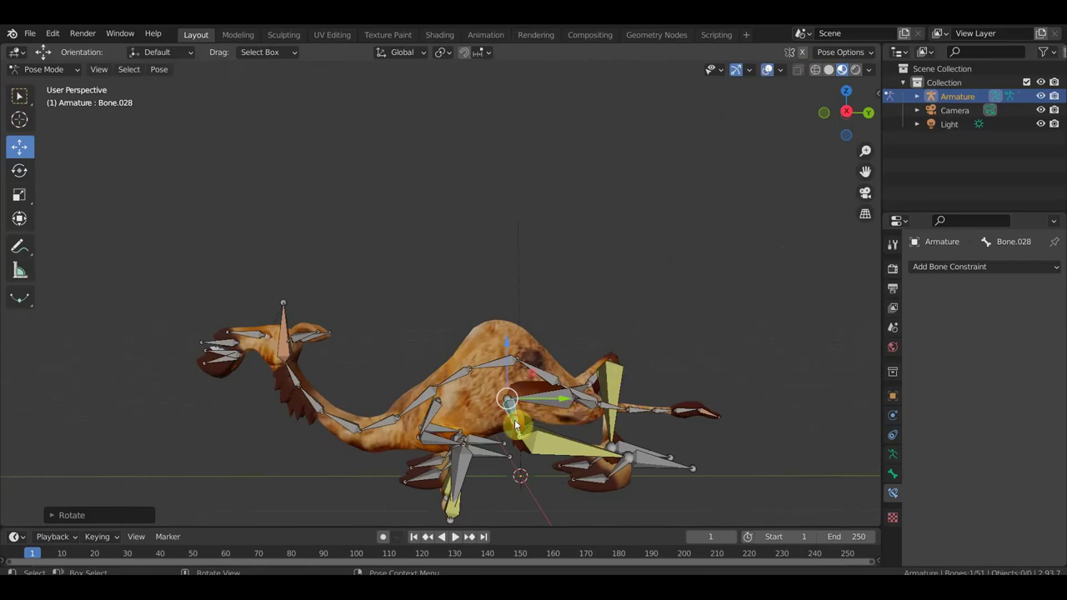
{"action": "mouse_move", "coordinate": [515, 424]}
{"action": "middle_mouse_down"}
{"action": "mouse_move", "coordinate": [621, 437]}
{"action": "mouse_move", "coordinate": [605, 70]}
{"action": "middle_mouse_up"}
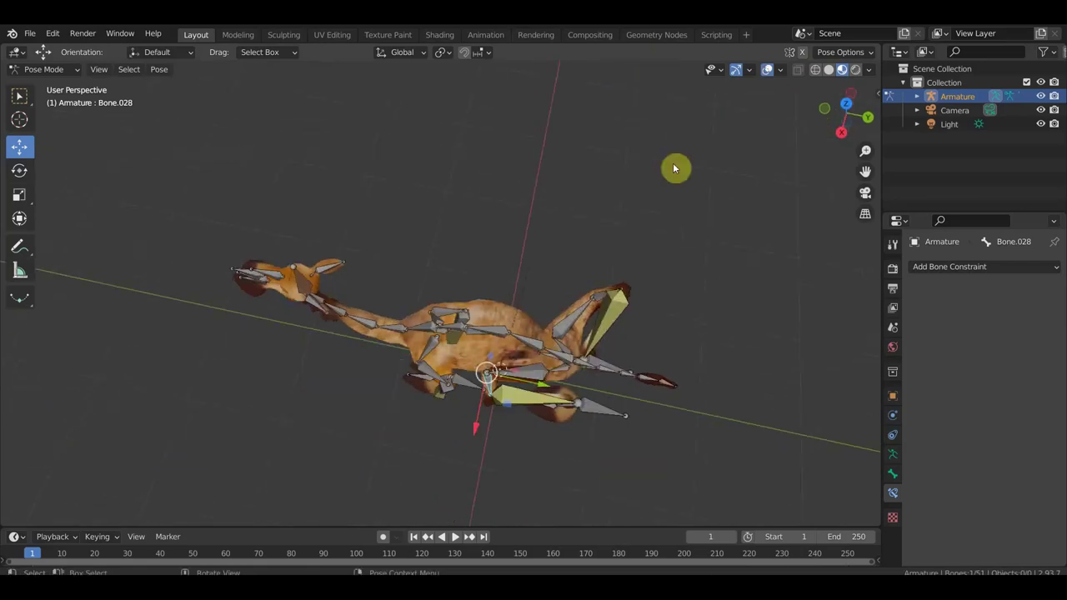
Rotate the selected hind-leg bone several times into a trial pose, checking it from different angles.
{"action": "key", "text": "r"}
{"action": "left_click", "coordinate": [534, 203]}
{"action": "mouse_move", "coordinate": [534, 203]}
{"action": "middle_mouse_down"}
{"action": "mouse_move", "coordinate": [622, 166]}
{"action": "mouse_move", "coordinate": [624, 116]}
{"action": "mouse_move", "coordinate": [609, 112]}
{"action": "middle_mouse_up"}
{"action": "key", "text": "r"}
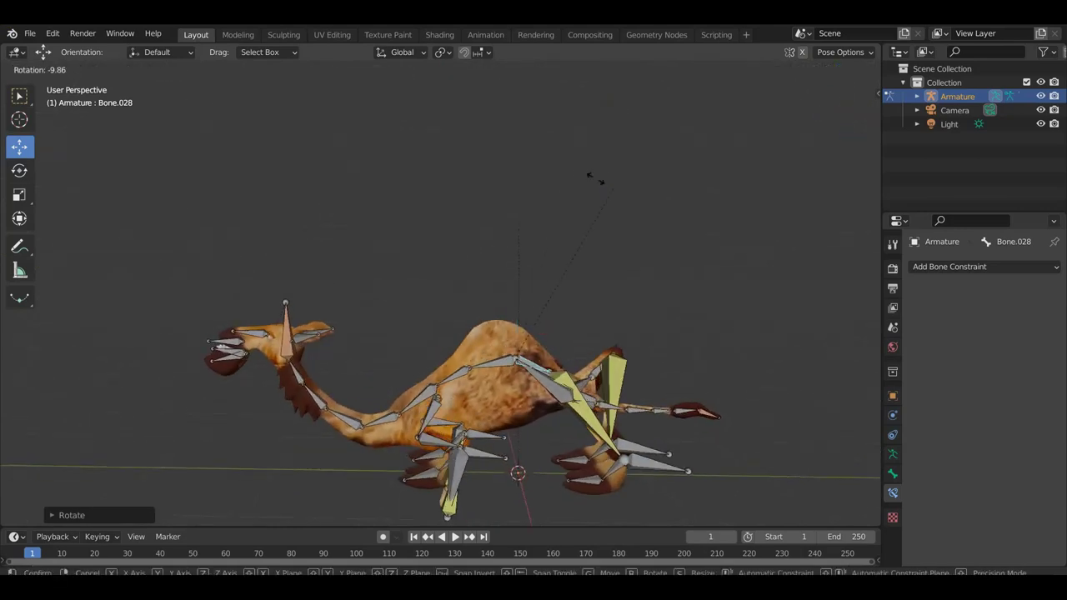
{"action": "left_click", "coordinate": [512, 172]}
{"action": "mouse_move", "coordinate": [512, 171]}
{"action": "middle_mouse_down"}
{"action": "mouse_move", "coordinate": [579, 228]}
{"action": "mouse_move", "coordinate": [459, 303]}
{"action": "mouse_move", "coordinate": [436, 295]}
{"action": "mouse_move", "coordinate": [397, 250]}
{"action": "mouse_move", "coordinate": [426, 267]}
{"action": "mouse_move", "coordinate": [533, 282]}
{"action": "mouse_move", "coordinate": [628, 264]}
{"action": "mouse_move", "coordinate": [707, 383]}
{"action": "middle_mouse_up"}
{"action": "key", "text": "r"}
{"action": "left_click", "coordinate": [410, 292]}
{"action": "key", "text": "r"}
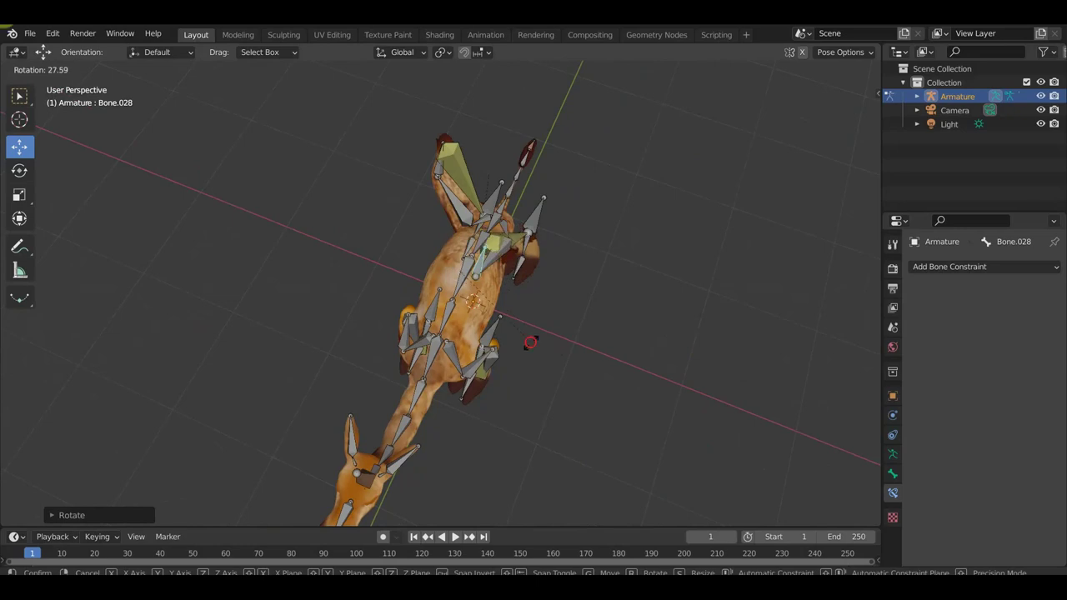
{"action": "left_click", "coordinate": [530, 342]}
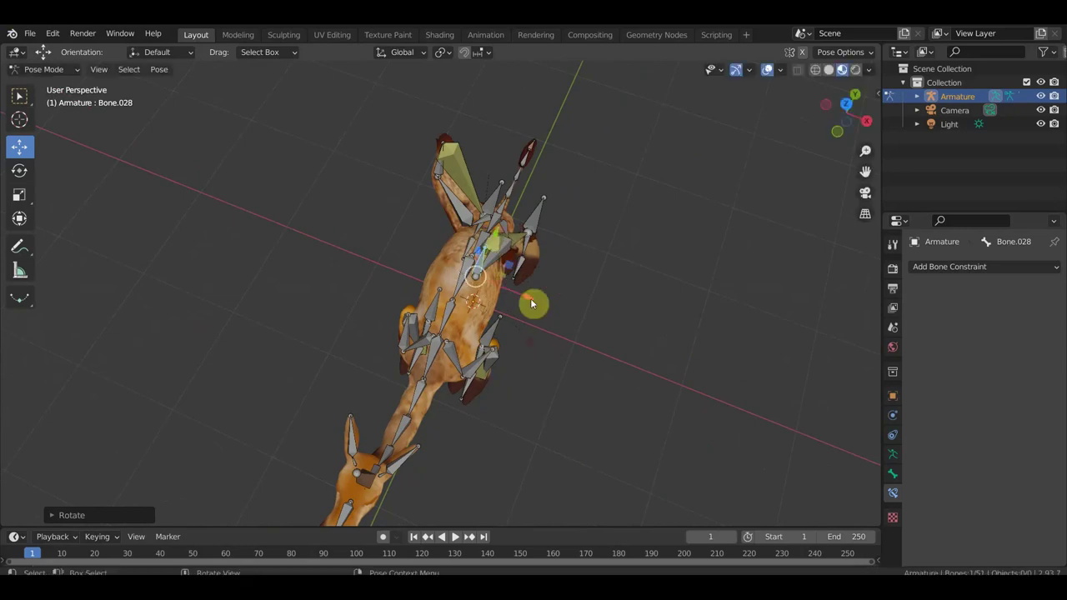
Select Bone.027 and rotate it as well.
{"action": "left_click", "coordinate": [504, 259]}
{"action": "key", "text": "r"}
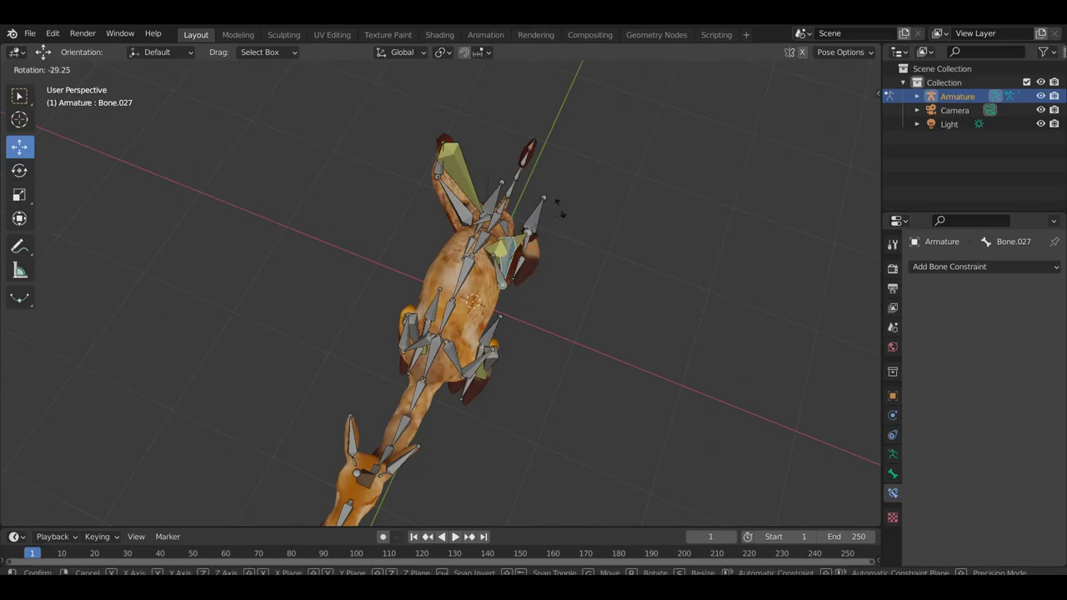
{"action": "left_click", "coordinate": [556, 198]}
{"action": "middle_click_drag", "start_coordinate": [557, 198], "coordinate": [492, 139]}
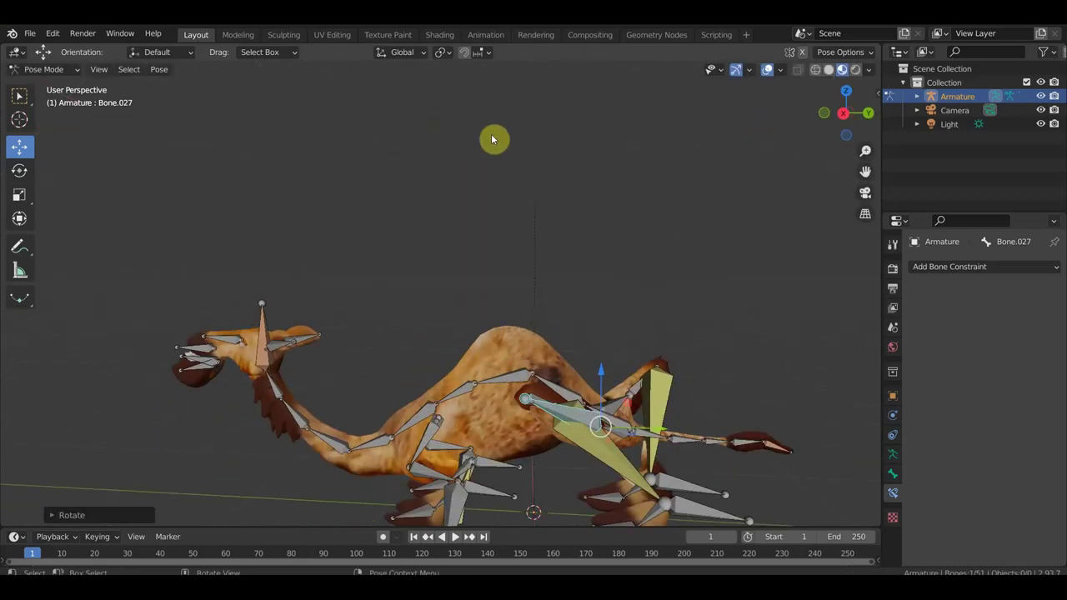
Hide the bones to inspect the posed camel mesh, then show them again.
{"action": "left_click", "coordinate": [768, 70]}
{"action": "scroll", "coordinate": [711, 232], "scroll_direction": "down", "scroll_amount": 3}
{"action": "mouse_move", "coordinate": [711, 231]}
{"action": "middle_mouse_down"}
{"action": "mouse_move", "coordinate": [771, 239]}
{"action": "mouse_move", "coordinate": [678, 296]}
{"action": "mouse_move", "coordinate": [648, 267]}
{"action": "mouse_move", "coordinate": [545, 280]}
{"action": "mouse_move", "coordinate": [546, 289]}
{"action": "mouse_move", "coordinate": [707, 241]}
{"action": "middle_mouse_up"}
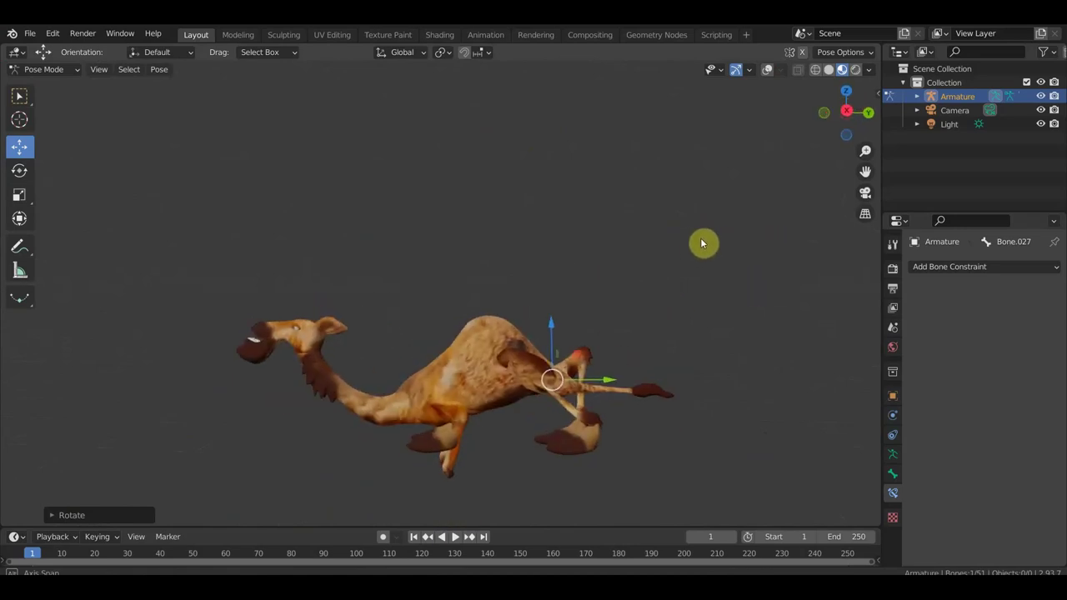
{"action": "mouse_move", "coordinate": [459, 424]}
{"action": "middle_mouse_down"}
{"action": "mouse_move", "coordinate": [486, 426]}
{"action": "mouse_move", "coordinate": [516, 409]}
{"action": "middle_mouse_up"}
{"action": "left_click", "coordinate": [766, 70]}
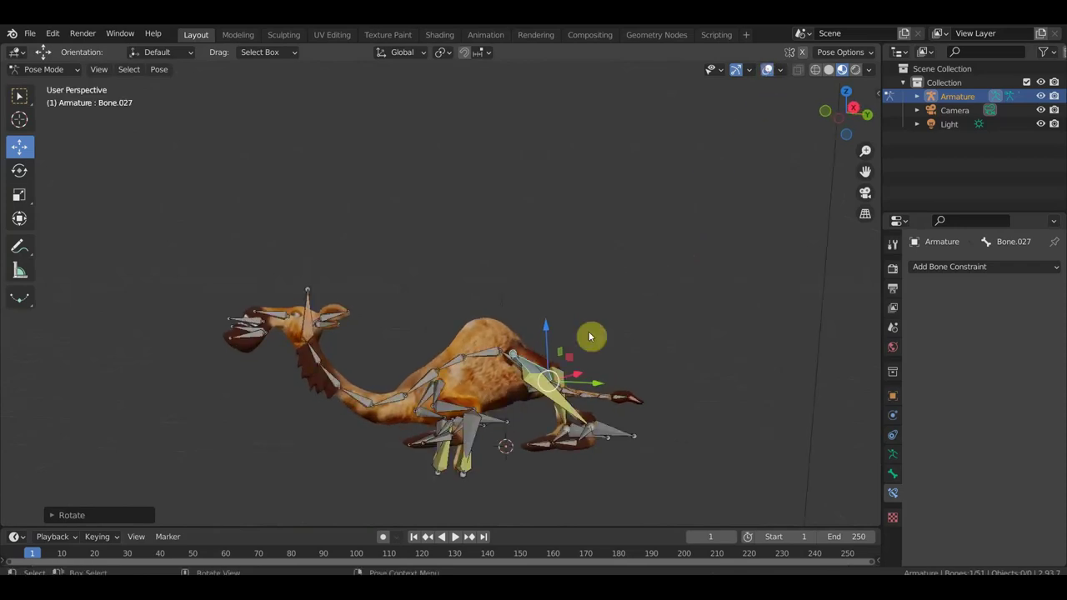
Move Bone.025 in right side view to reposition the leg, and inspect it with bones hidden.
{"action": "left_click", "coordinate": [491, 420]}
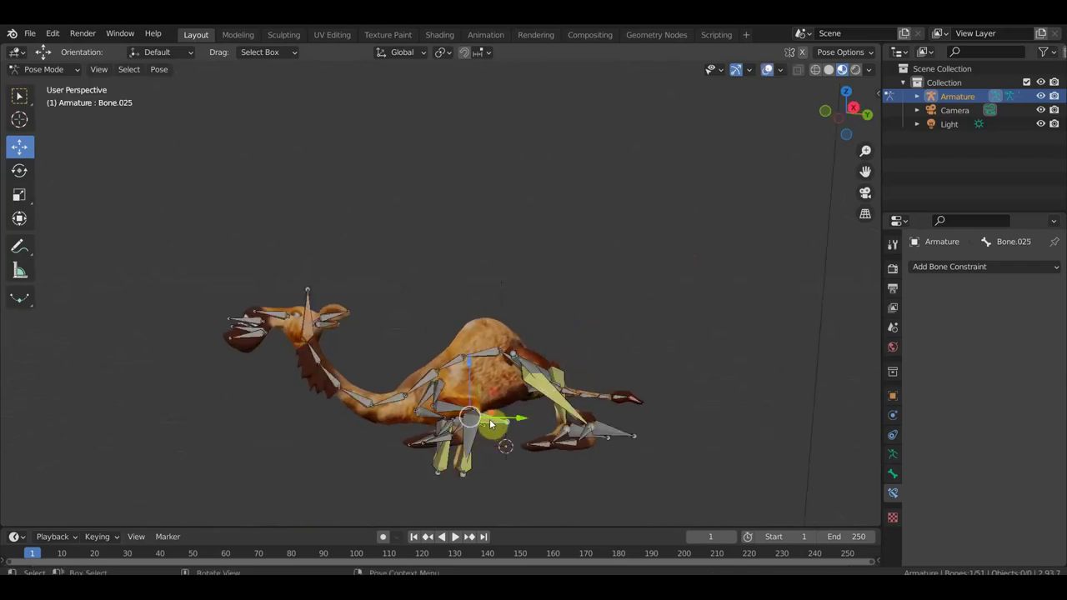
{"action": "key", "text": "KP_3"}
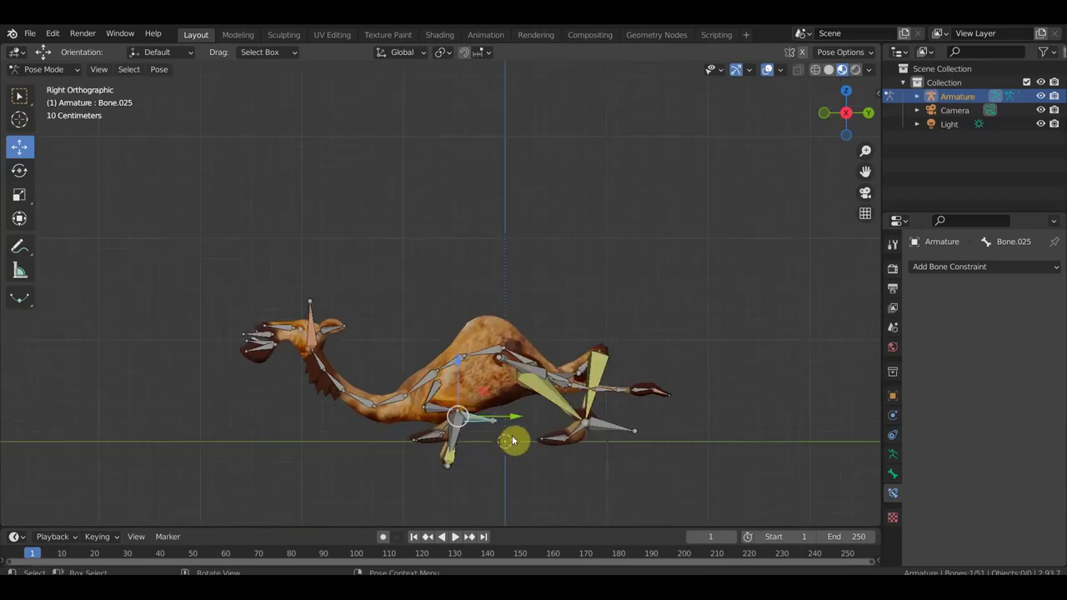
{"action": "key", "text": "g"}
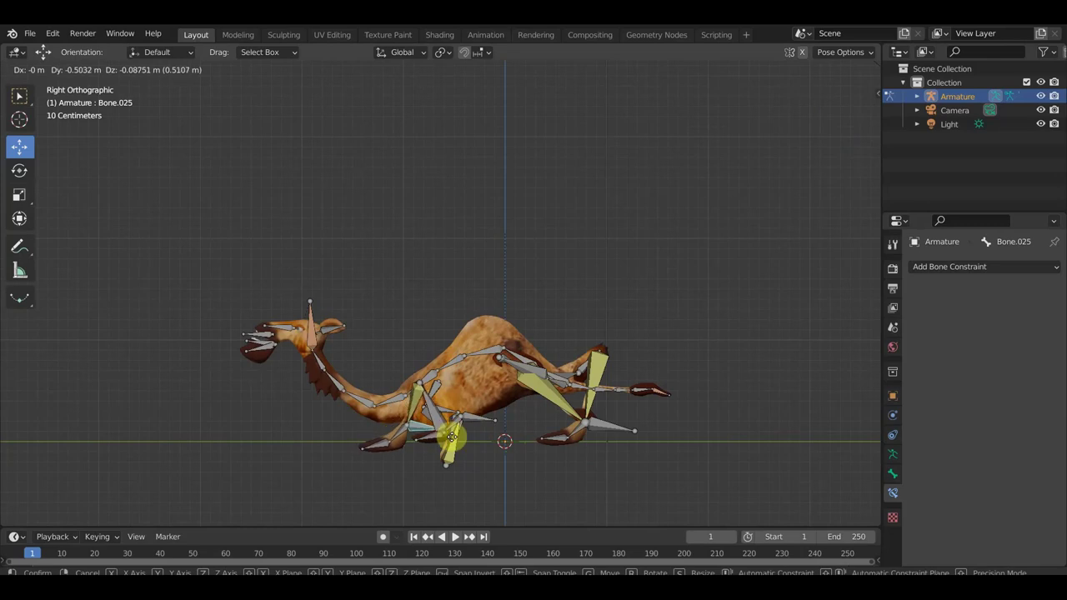
{"action": "left_click", "coordinate": [448, 442]}
{"action": "mouse_move", "coordinate": [448, 441]}
{"action": "middle_mouse_down"}
{"action": "mouse_move", "coordinate": [603, 436]}
{"action": "mouse_move", "coordinate": [509, 436]}
{"action": "middle_mouse_up"}
{"action": "left_click", "coordinate": [766, 70]}
{"action": "mouse_move", "coordinate": [735, 176]}
{"action": "middle_mouse_down"}
{"action": "mouse_move", "coordinate": [669, 275]}
{"action": "mouse_move", "coordinate": [626, 263]}
{"action": "middle_mouse_up"}
{"action": "mouse_move", "coordinate": [594, 338]}
{"action": "middle_mouse_down"}
{"action": "mouse_move", "coordinate": [474, 414]}
{"action": "mouse_move", "coordinate": [490, 401]}
{"action": "mouse_move", "coordinate": [608, 373]}
{"action": "mouse_move", "coordinate": [574, 361]}
{"action": "mouse_move", "coordinate": [838, 381]}
{"action": "middle_mouse_up"}
{"action": "mouse_move", "coordinate": [726, 414]}
{"action": "middle_mouse_down"}
{"action": "mouse_move", "coordinate": [786, 405]}
{"action": "mouse_move", "coordinate": [655, 433]}
{"action": "mouse_move", "coordinate": [443, 429]}
{"action": "middle_mouse_up"}
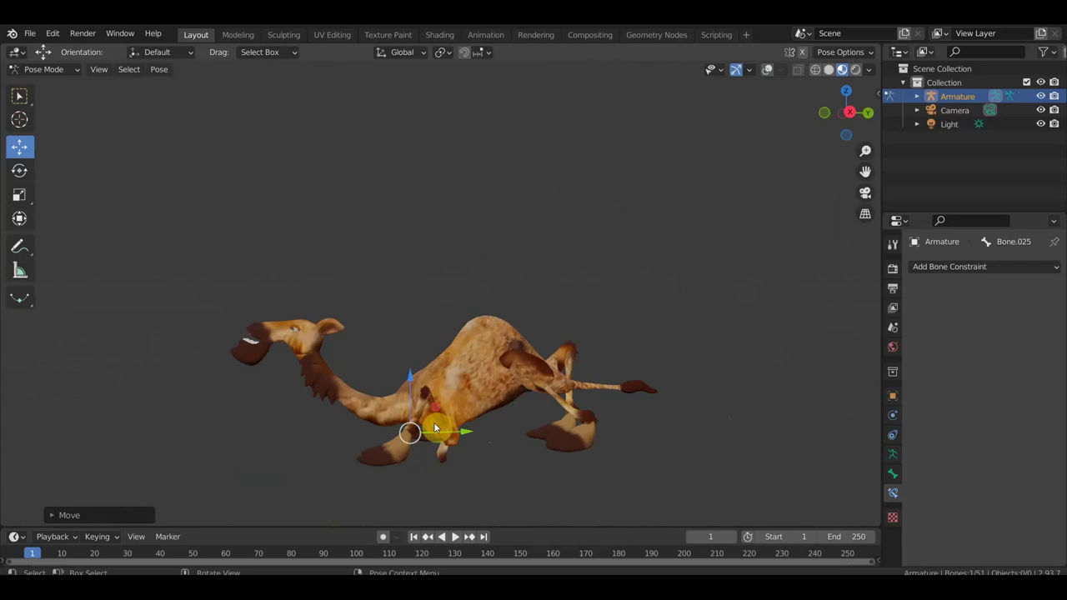
Undo the leg pose changes to restore the camel's straight-legged standing pose.
{"action": "key", "text": "ctrl+z"}
{"action": "key", "text": "ctrl+z"}
{"action": "key", "text": "ctrl+z"}
{"action": "key", "text": "ctrl+z"}
{"action": "key", "text": "ctrl+z"}
{"action": "key", "text": "ctrl+z"}
{"action": "key", "text": "ctrl+z"}
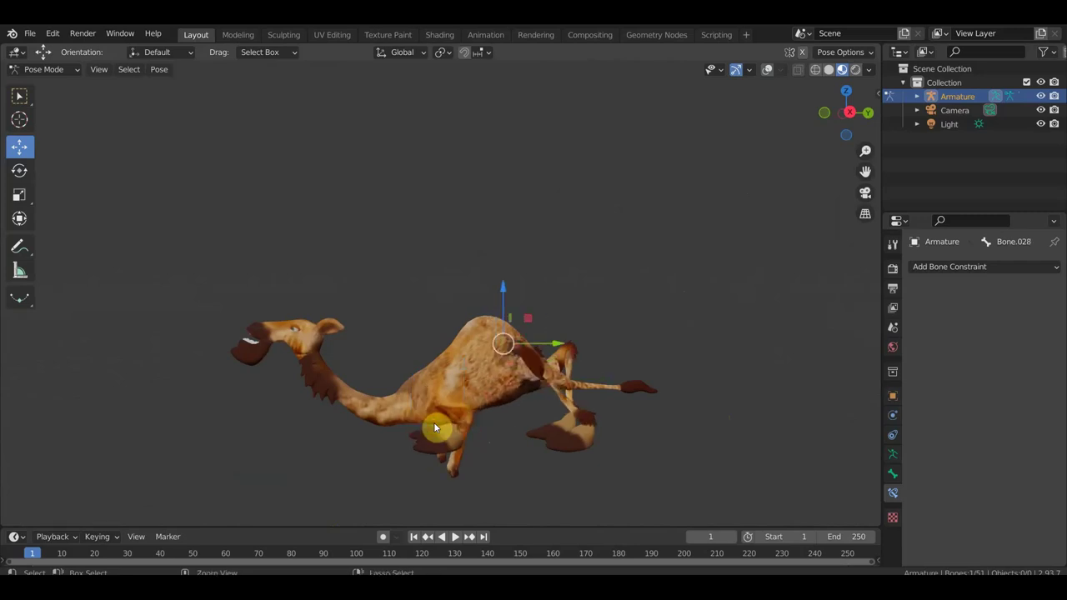
{"action": "key", "text": "ctrl+z"}
{"action": "key", "text": "ctrl+z"}
{"action": "key", "text": "ctrl+z"}
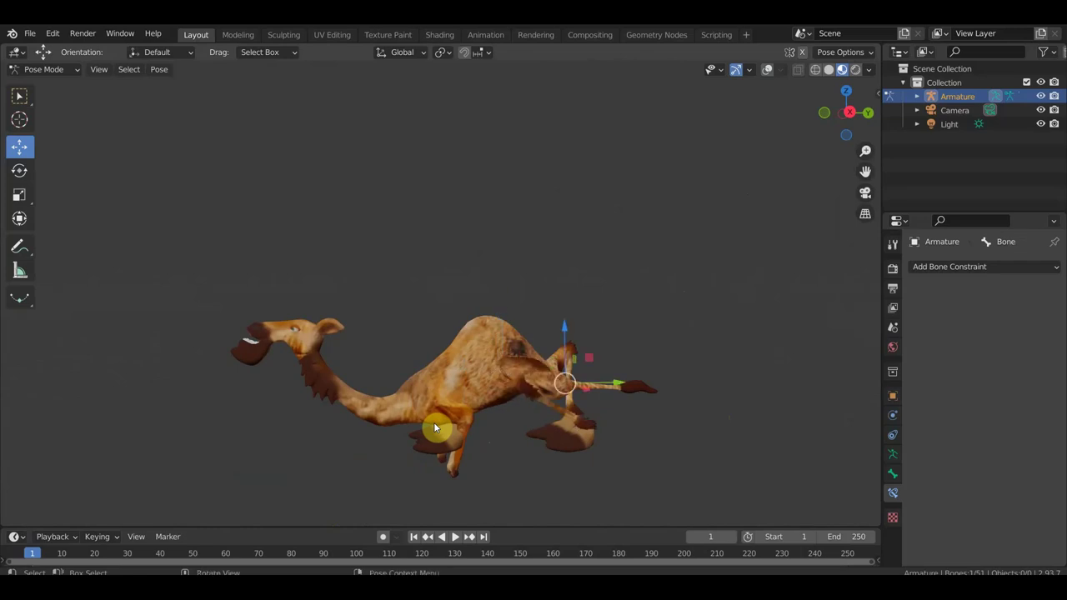
{"action": "key", "text": "ctrl+z"}
{"action": "key", "text": "ctrl+shift+z"}
{"action": "key", "text": "ctrl+shift+z"}
{"action": "key", "text": "ctrl+shift+z"}
{"action": "key", "text": "ctrl+shift+z"}
{"action": "key", "text": "ctrl+shift+z"}
{"action": "key", "text": "ctrl+shift+z"}
{"action": "key", "text": "ctrl+shift+z"}
{"action": "key", "text": "ctrl+shift+z"}
{"action": "key", "text": "ctrl+z"}
{"action": "key", "text": "ctrl+z"}
{"action": "key", "text": "ctrl+z"}
{"action": "key", "text": "ctrl+z"}
{"action": "key", "text": "ctrl+z"}
{"action": "key", "text": "ctrl+z"}
{"action": "key", "text": "ctrl+z"}
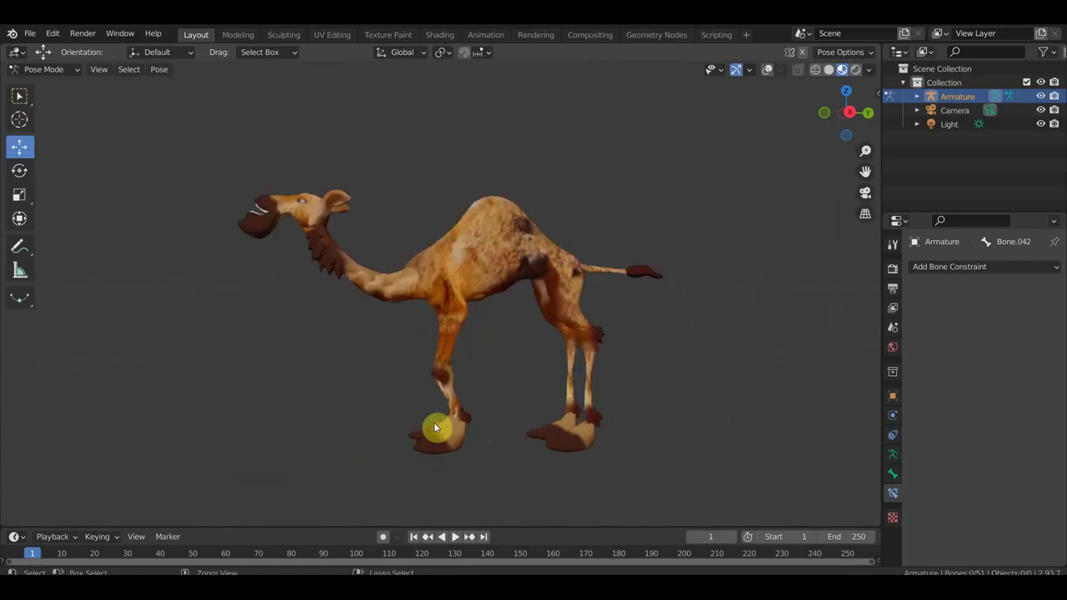
{"action": "key", "text": "ctrl+z"}
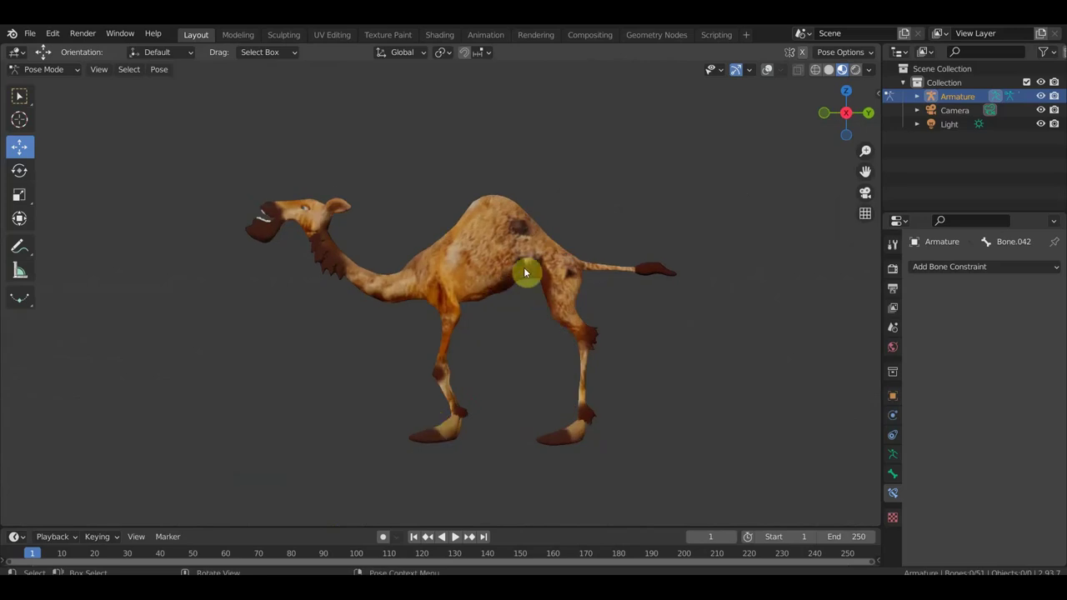
Add a Copy Location constraint to Bone.027 targeting shin bone Bone.029.
{"action": "left_click", "coordinate": [765, 71]}
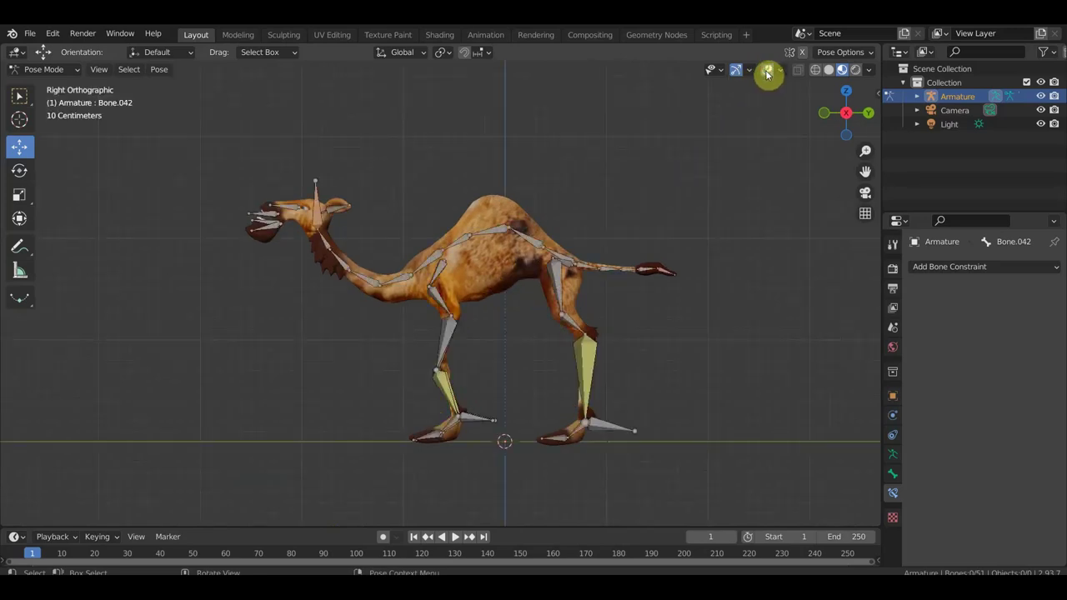
{"action": "left_click", "coordinate": [595, 357]}
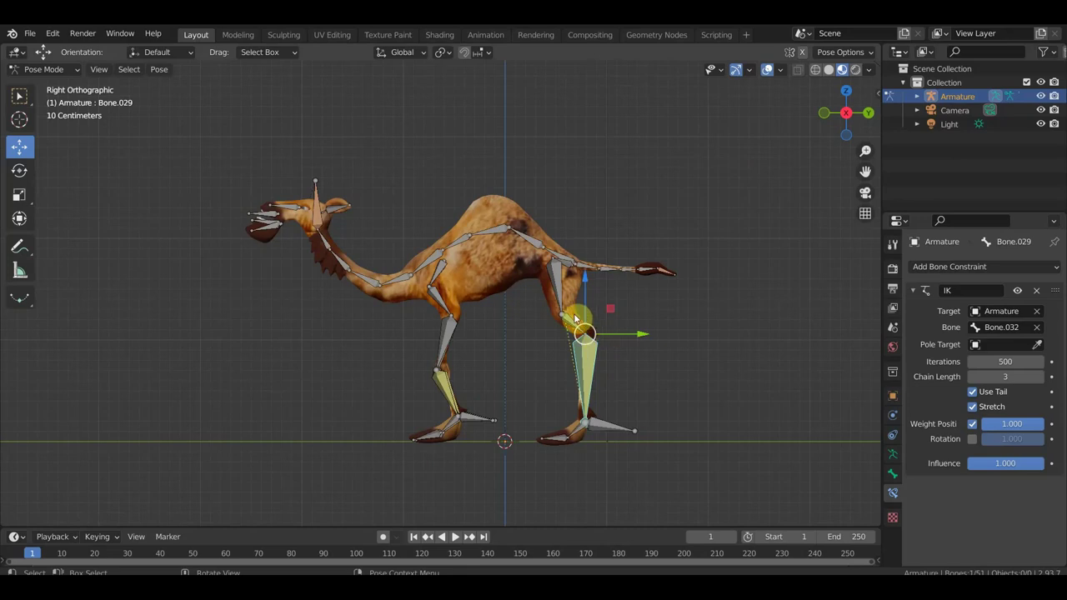
{"action": "left_click", "coordinate": [581, 332]}
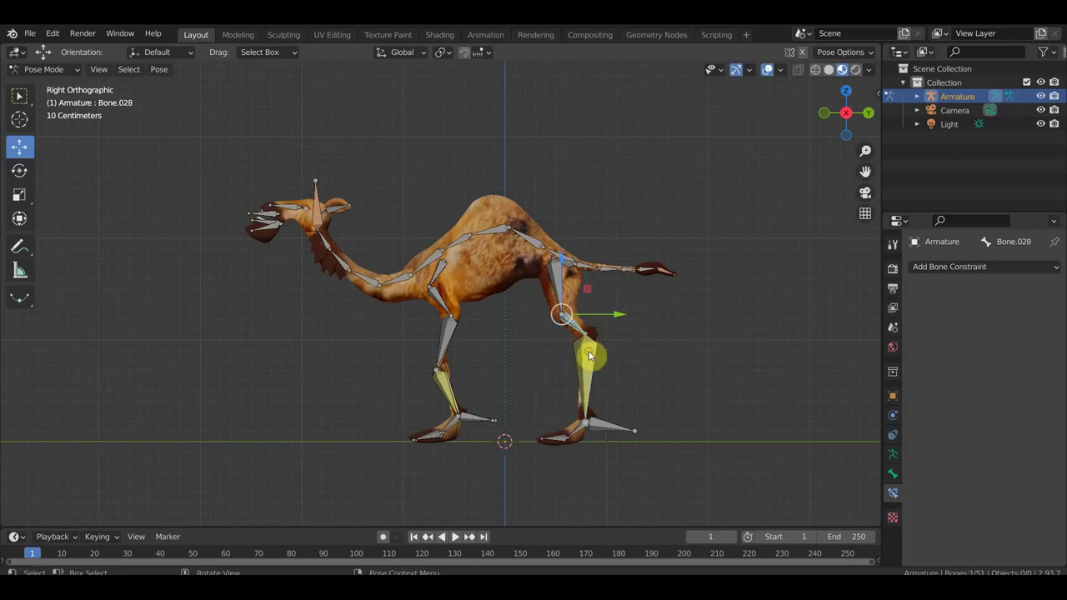
{"action": "left_click", "coordinate": [588, 356]}
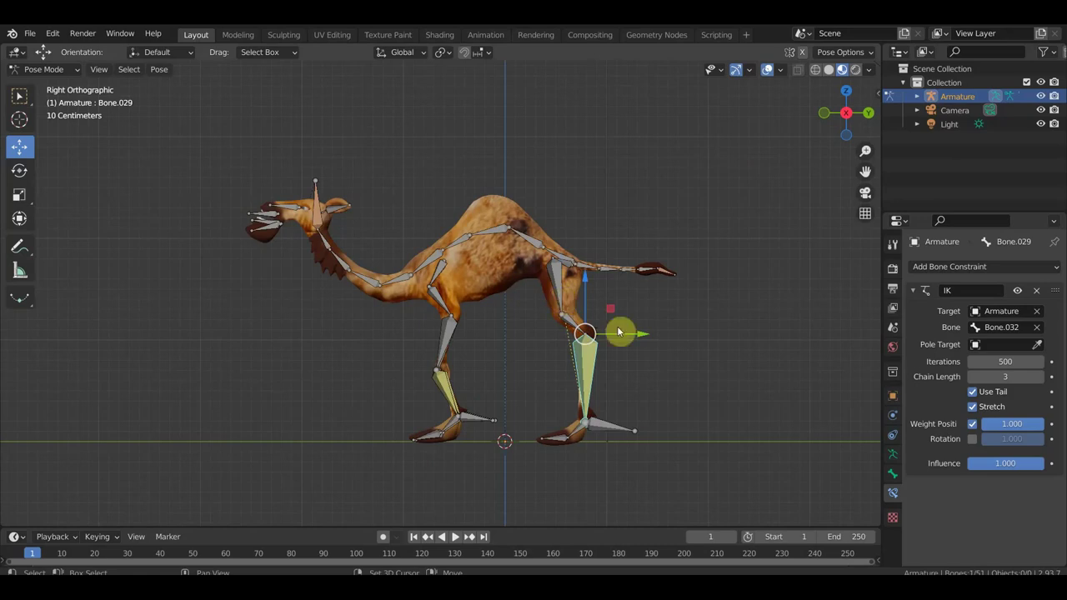
{"action": "left_click", "coordinate": [563, 301], "text": "shift"}
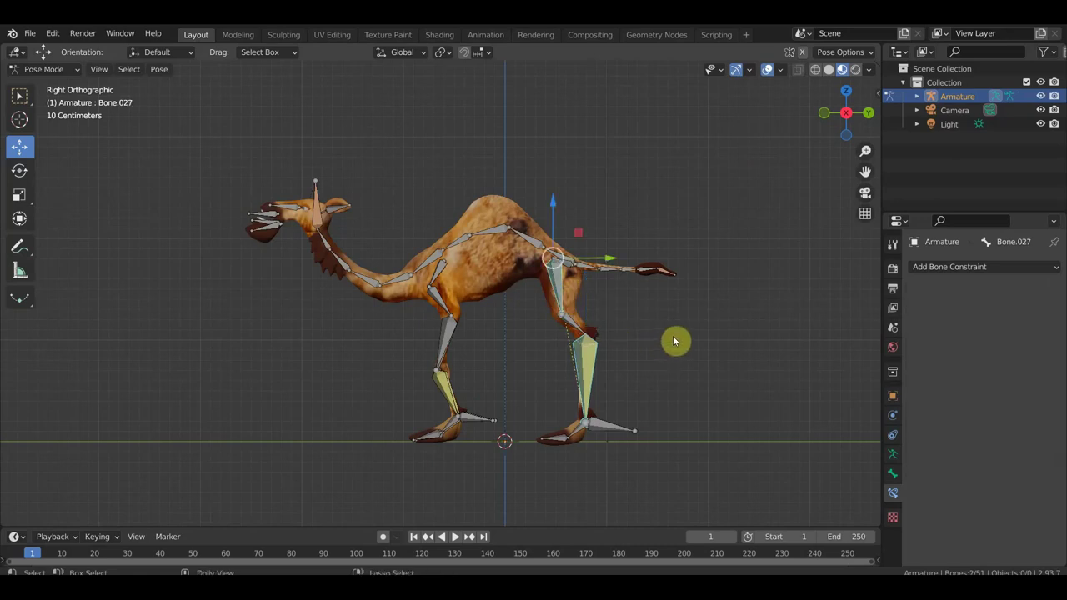
{"action": "key", "text": "shift+ctrl+c"}
{"action": "left_click", "coordinate": [374, 363]}
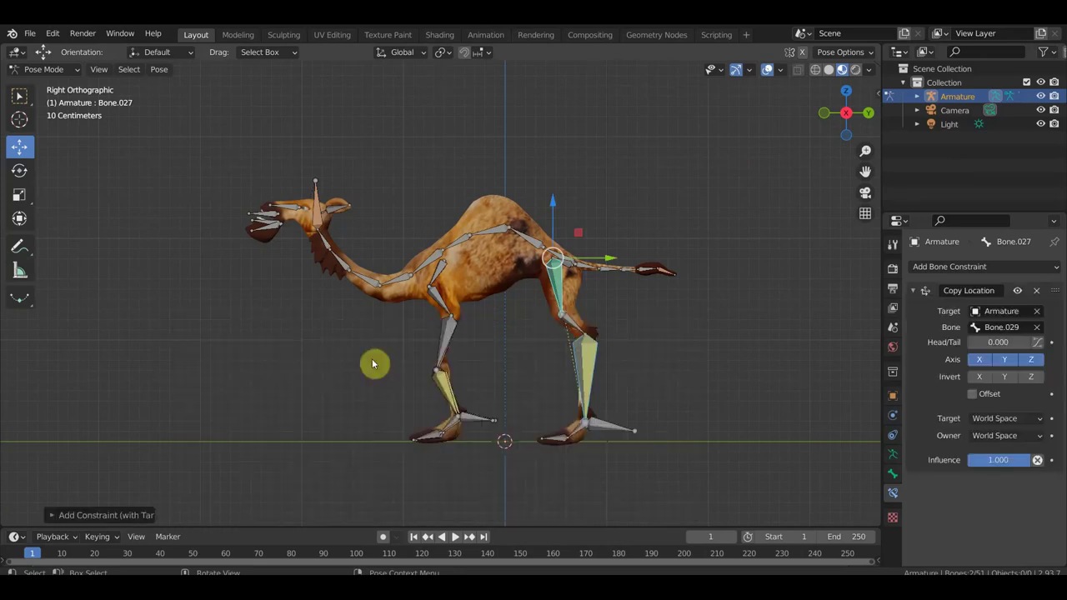
Select foot bone Bone.032, then shin Bone.029, and bring up the constraints-with-targets menu.
{"action": "left_click", "coordinate": [614, 423]}
{"action": "left_click", "coordinate": [593, 367], "text": "shift"}
{"action": "key", "text": "shift+i"}
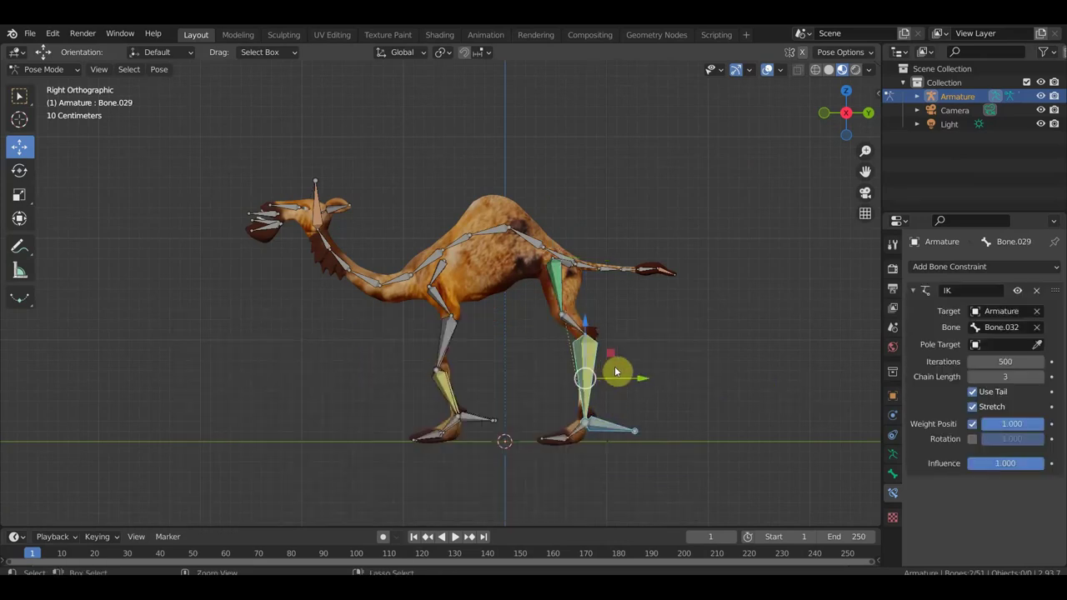
{"action": "key", "text": "ctrl+shift+c"}
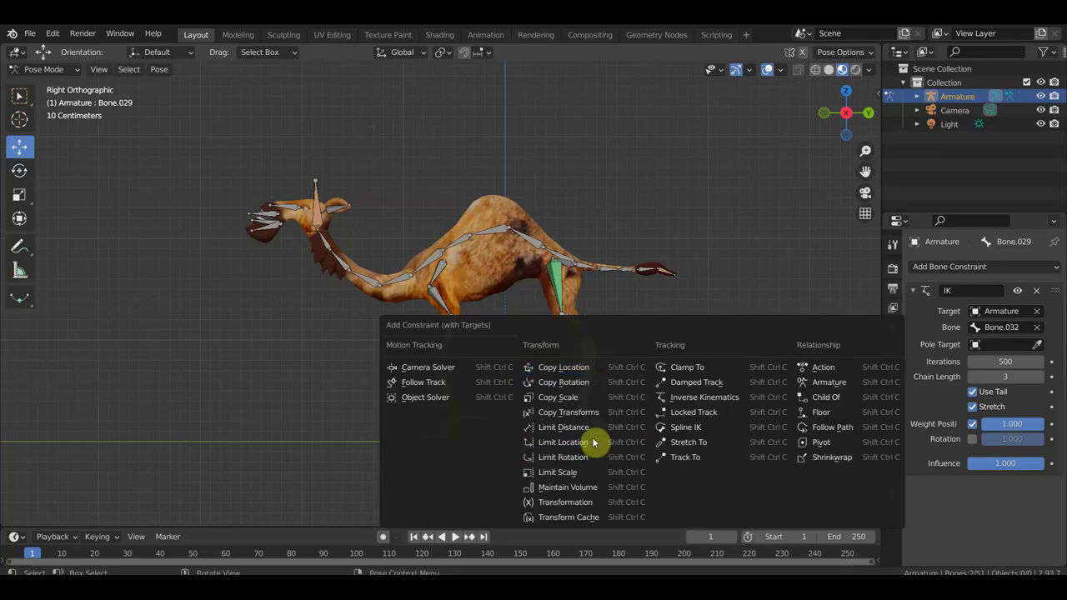
Add a Copy Transforms constraint from Bone.032 with both spaces Local With Parent, then hide the bones.
{"action": "left_click", "coordinate": [590, 412]}
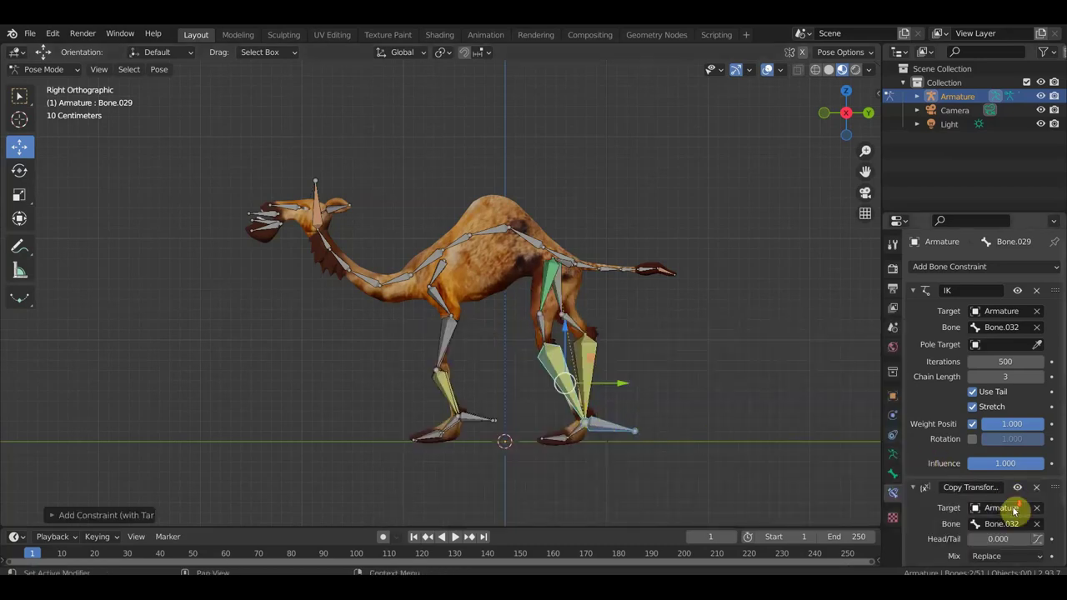
{"action": "scroll", "coordinate": [1018, 508], "scroll_direction": "down", "scroll_amount": 2}
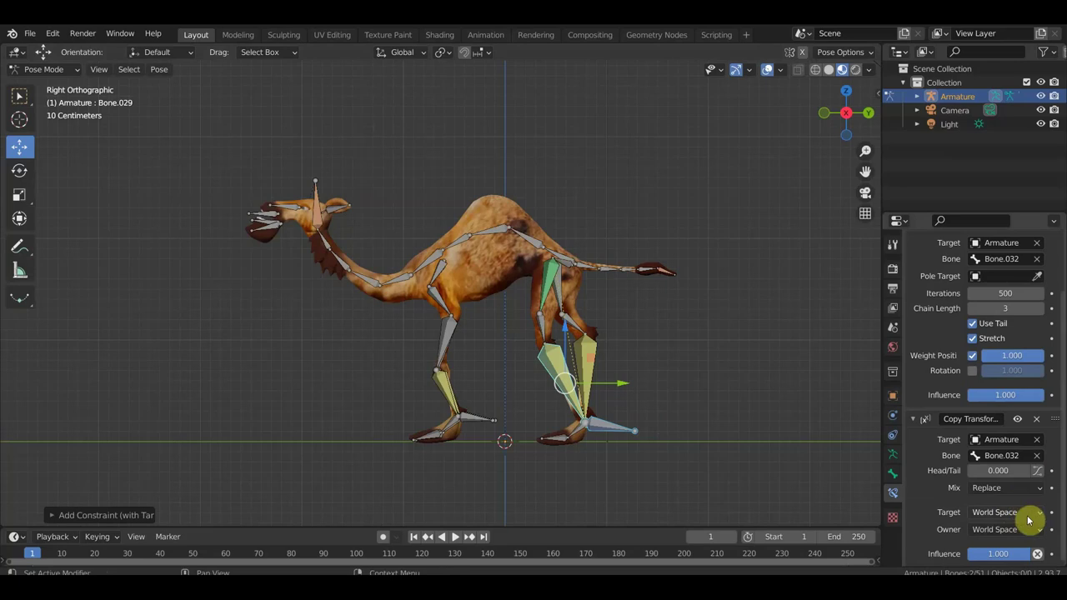
{"action": "left_click", "coordinate": [1029, 520]}
{"action": "left_click", "coordinate": [1011, 453]}
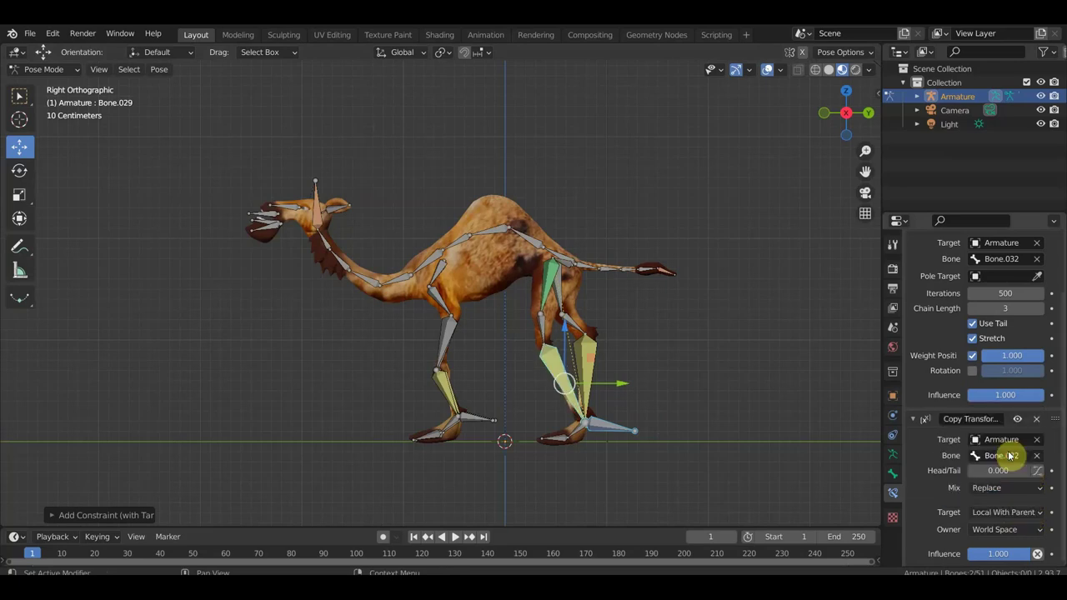
{"action": "left_click", "coordinate": [1026, 530]}
{"action": "left_click", "coordinate": [1011, 475]}
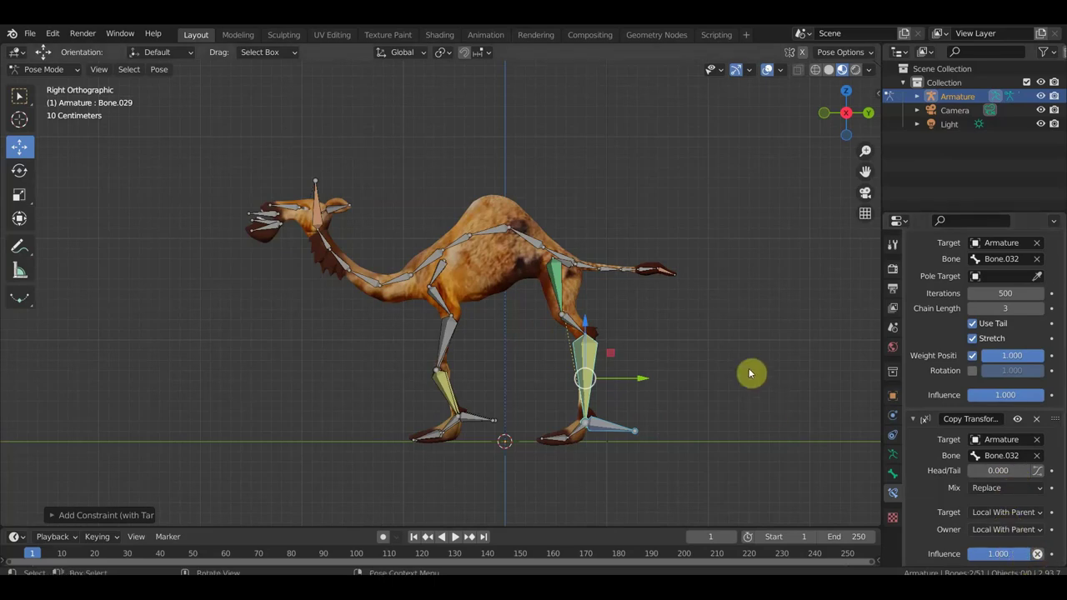
{"action": "left_click", "coordinate": [606, 429]}
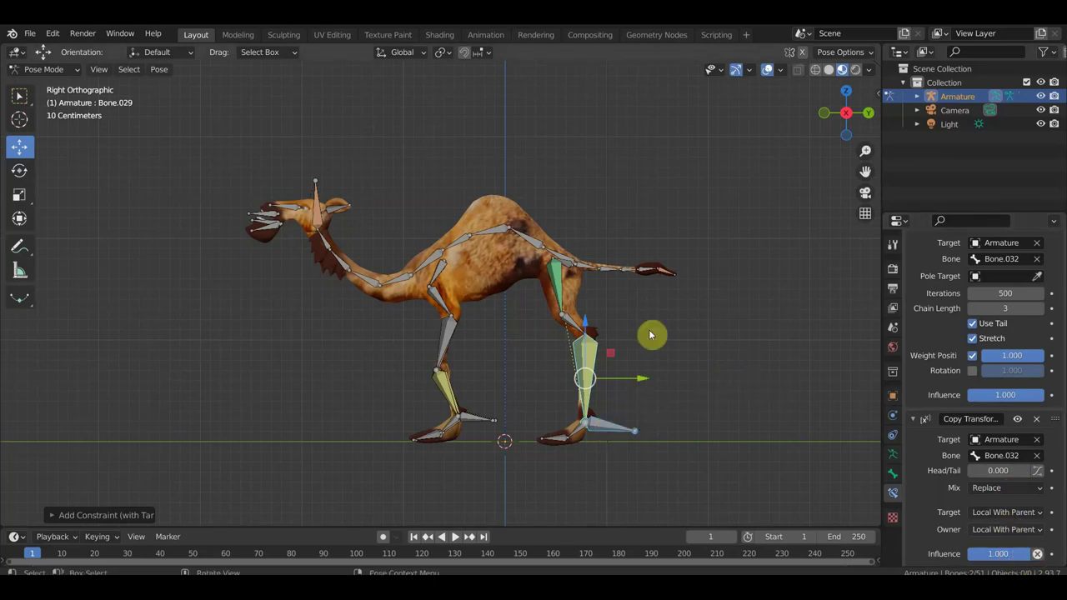
{"action": "left_click", "coordinate": [767, 69]}
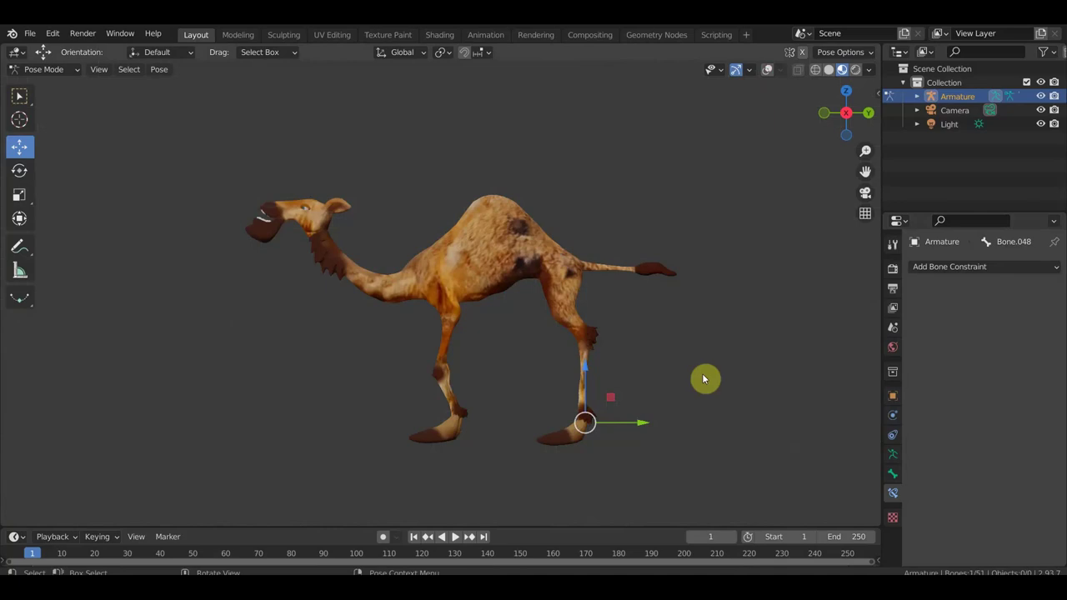
Lift the hind foot and undo it, then select Bone.032 and raise the back leg.
{"action": "key", "text": "g"}
{"action": "left_click", "coordinate": [697, 421]}
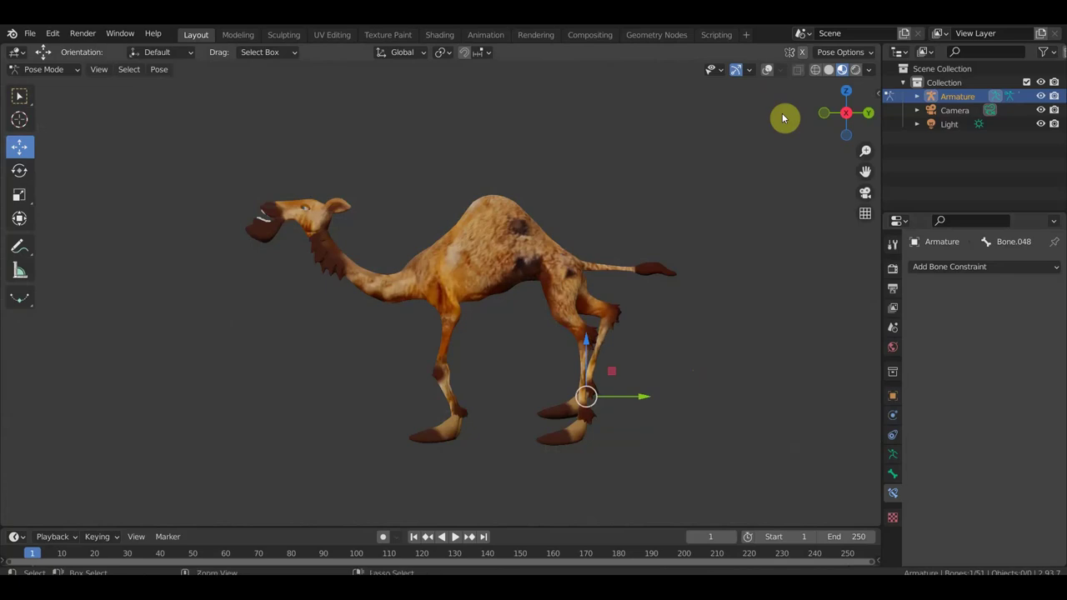
{"action": "key", "text": "ctrl+z"}
{"action": "left_click", "coordinate": [767, 69]}
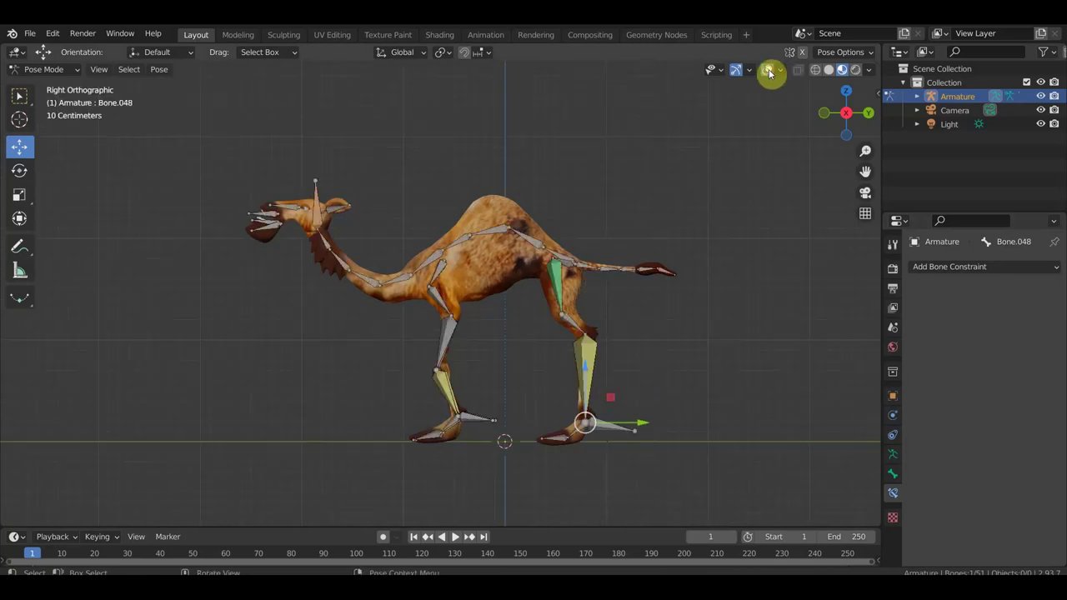
{"action": "left_click", "coordinate": [619, 428]}
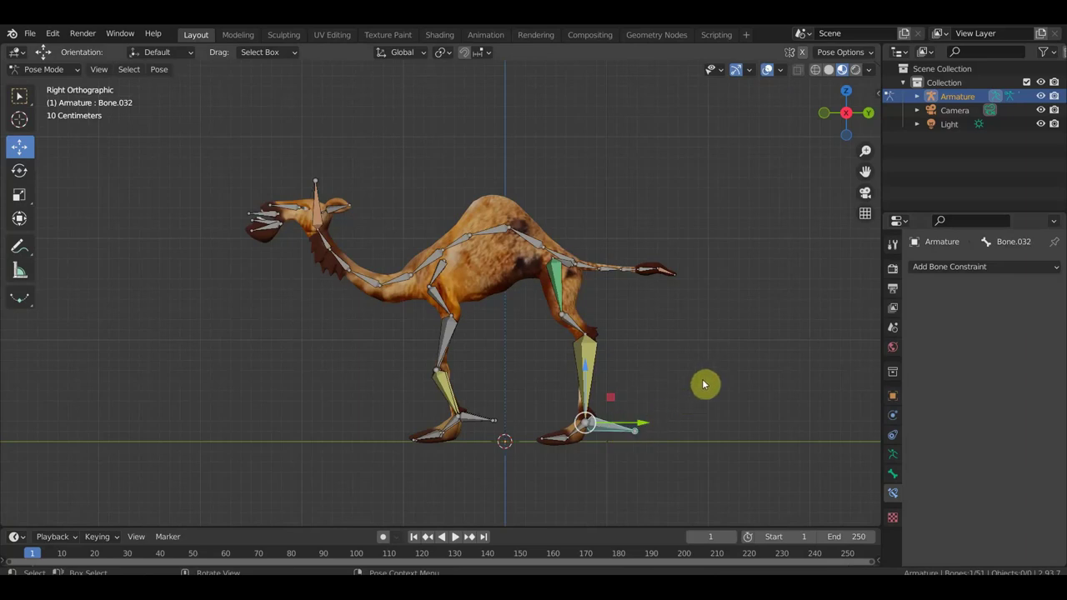
{"action": "key", "text": "g"}
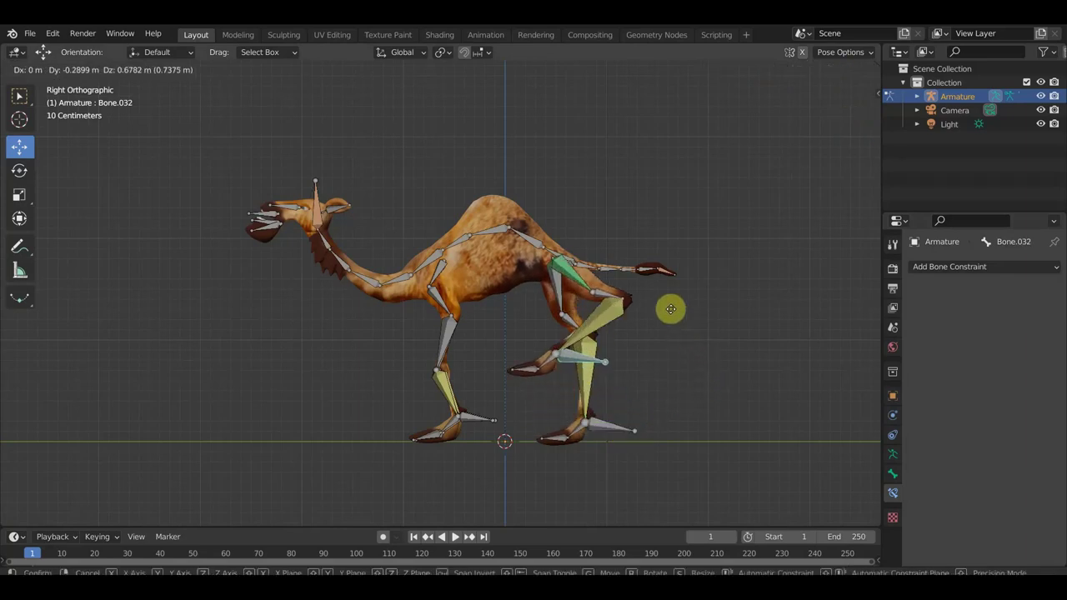
{"action": "left_click", "coordinate": [673, 316]}
{"action": "mouse_move", "coordinate": [673, 317]}
{"action": "middle_mouse_down"}
{"action": "mouse_move", "coordinate": [695, 360]}
{"action": "mouse_move", "coordinate": [769, 364]}
{"action": "mouse_move", "coordinate": [667, 376]}
{"action": "mouse_move", "coordinate": [762, 369]}
{"action": "mouse_move", "coordinate": [664, 338]}
{"action": "middle_mouse_up"}
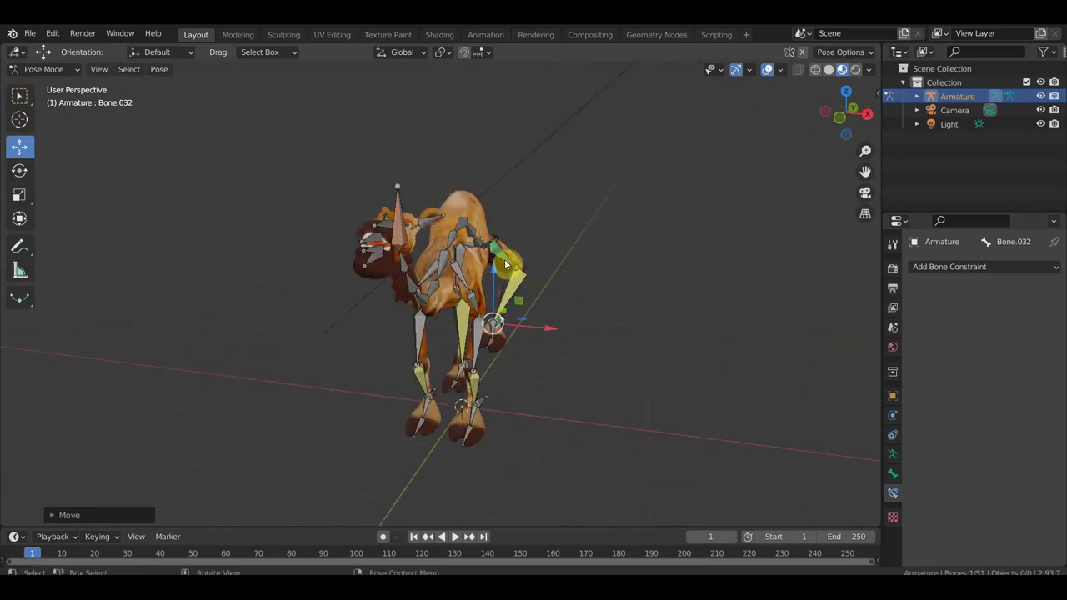
Rotate upper leg bone Bone.027 and leg control bone Bone.032 to test the leg.
{"action": "left_click", "coordinate": [505, 259]}
{"action": "key", "text": "r"}
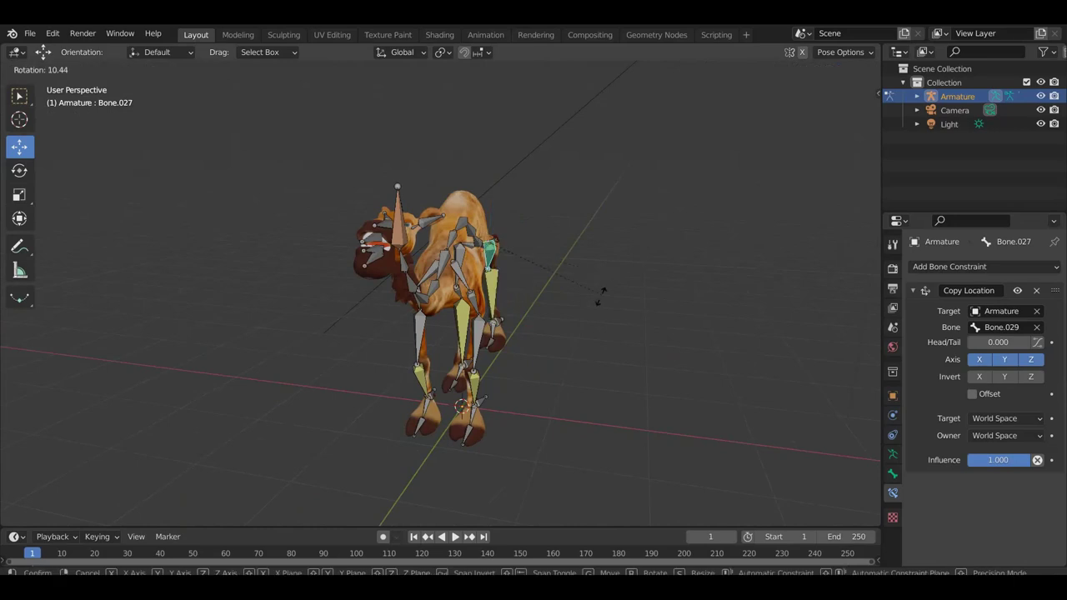
{"action": "left_click", "coordinate": [612, 292]}
{"action": "mouse_move", "coordinate": [612, 293]}
{"action": "middle_mouse_down"}
{"action": "mouse_move", "coordinate": [566, 305]}
{"action": "mouse_move", "coordinate": [465, 293]}
{"action": "middle_mouse_up"}
{"action": "left_click", "coordinate": [588, 371]}
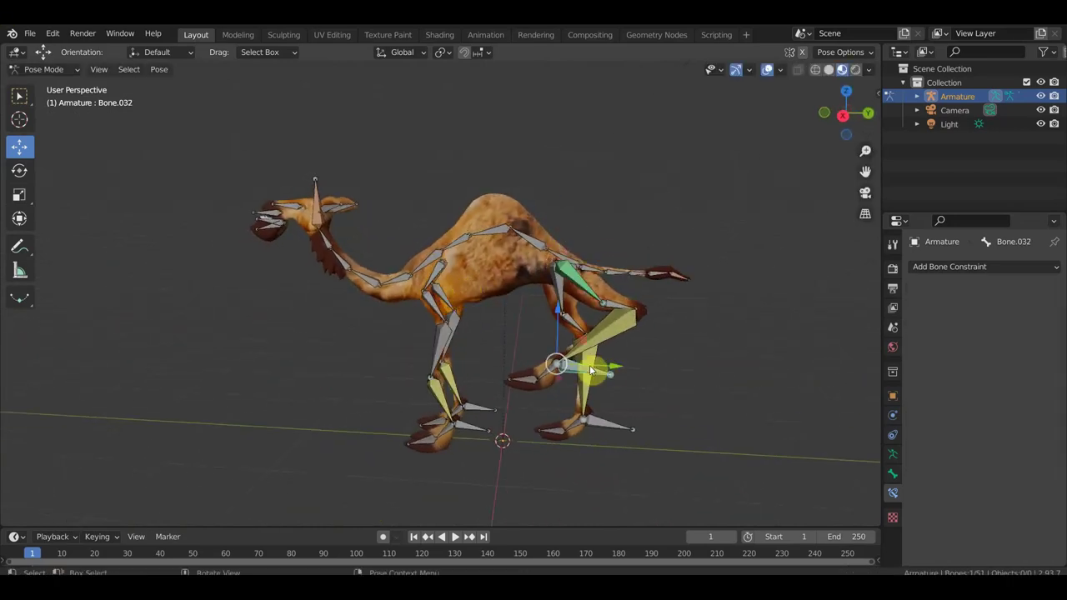
{"action": "key", "text": "r"}
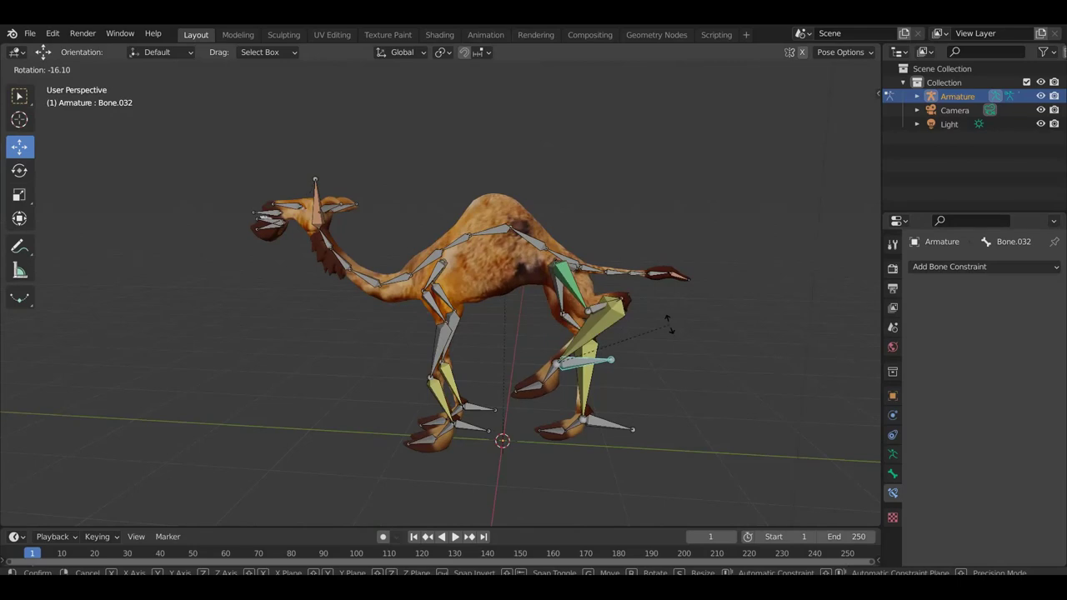
{"action": "left_click", "coordinate": [666, 326]}
Hide the bones and move the leg bone again to inspect how the mesh deforms.
{"action": "left_click", "coordinate": [764, 72]}
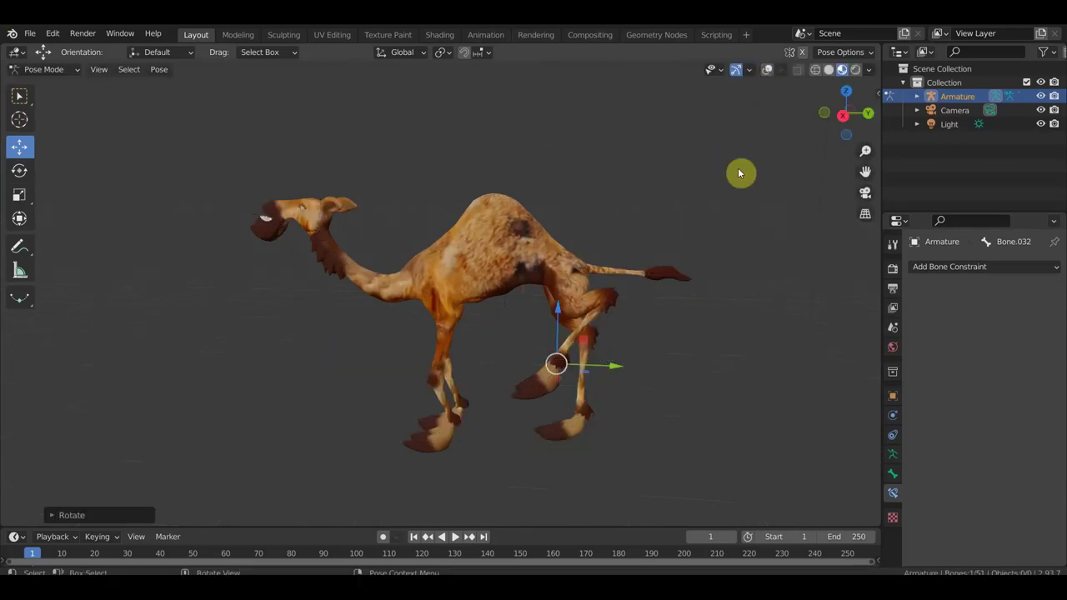
{"action": "mouse_move", "coordinate": [685, 324]}
{"action": "middle_mouse_down"}
{"action": "mouse_move", "coordinate": [567, 310]}
{"action": "mouse_move", "coordinate": [838, 317]}
{"action": "middle_mouse_up"}
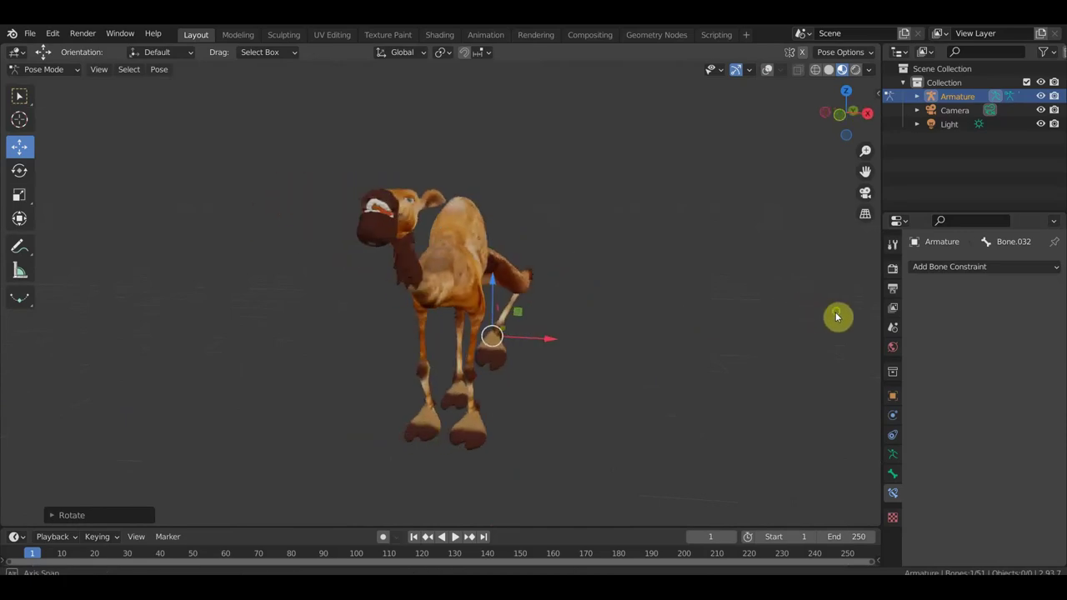
{"action": "key", "text": "g"}
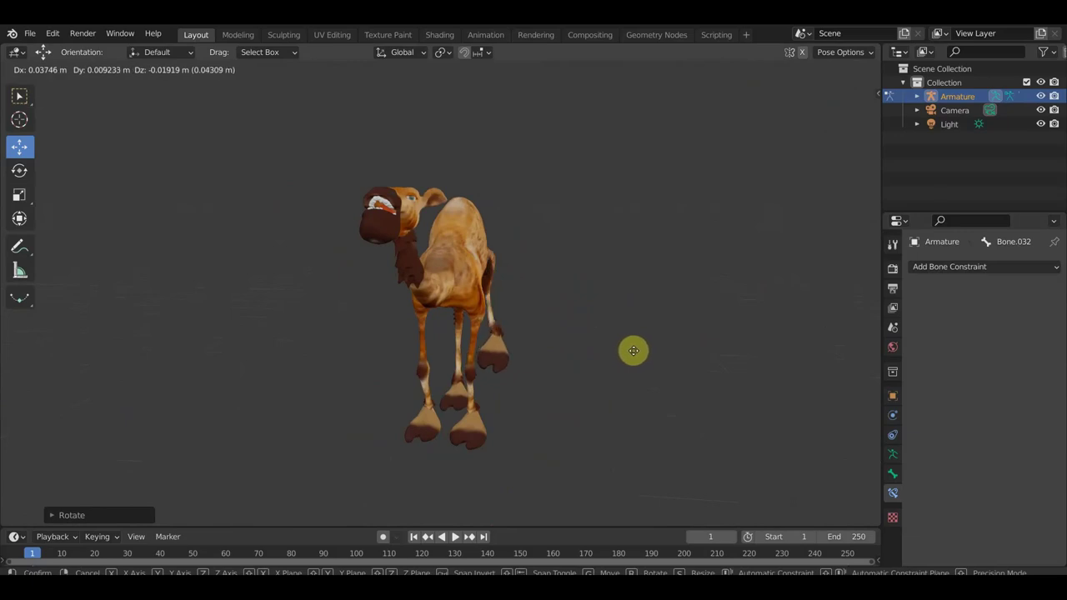
{"action": "left_click", "coordinate": [633, 351]}
{"action": "mouse_move", "coordinate": [634, 355]}
{"action": "middle_mouse_down"}
{"action": "mouse_move", "coordinate": [442, 351]}
{"action": "mouse_move", "coordinate": [626, 348]}
{"action": "mouse_move", "coordinate": [606, 330]}
{"action": "middle_mouse_up"}
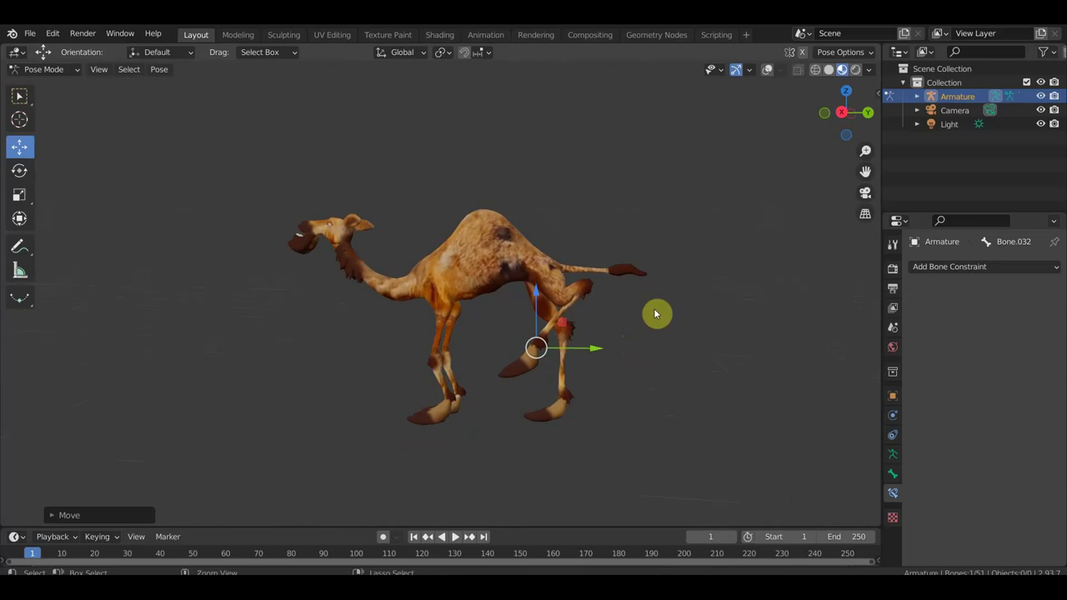
Undo the leg test pose back to rest and switch to box selection.
{"action": "key", "text": "ctrl+z"}
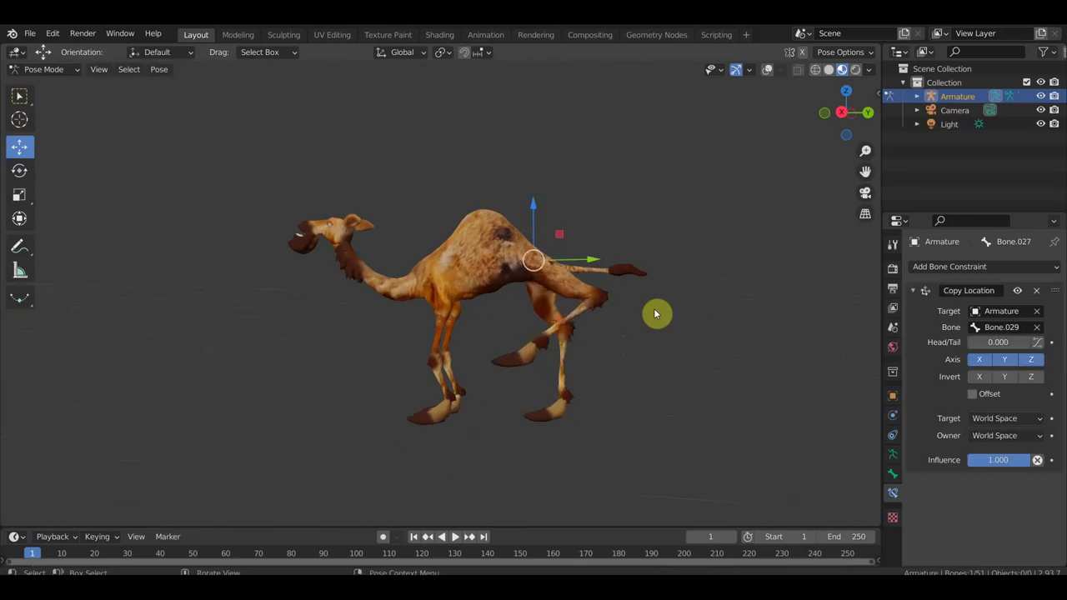
{"action": "key", "text": "ctrl+z"}
{"action": "key", "text": "ctrl+z"}
{"action": "key", "text": "ctrl+z"}
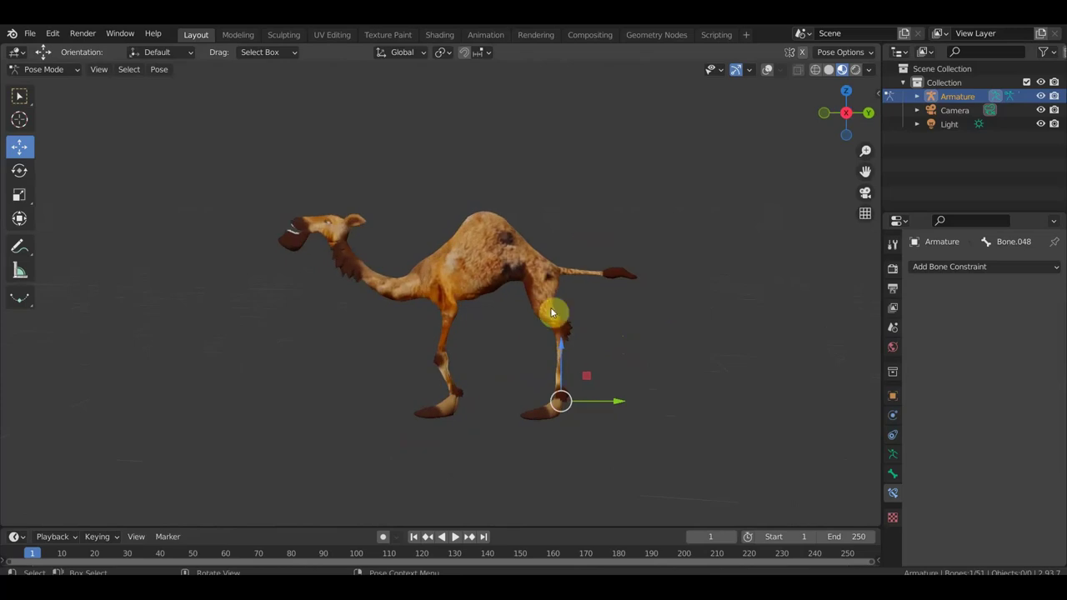
{"action": "scroll", "coordinate": [572, 377], "scroll_direction": "up", "scroll_amount": 2}
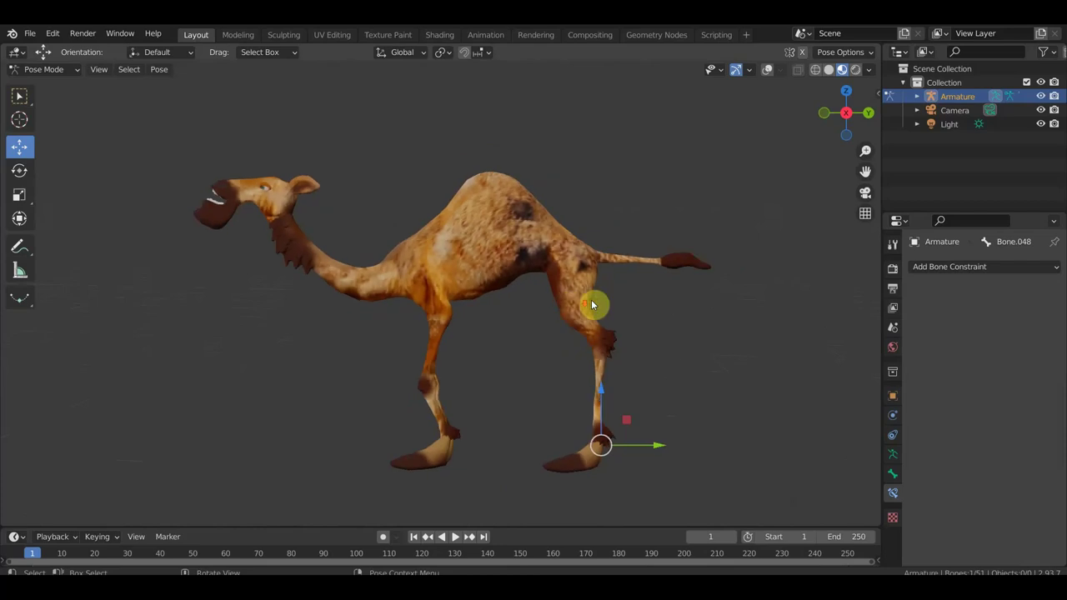
{"action": "scroll", "coordinate": [591, 305], "scroll_direction": "down", "scroll_amount": 1}
{"action": "left_click", "coordinate": [19, 96]}
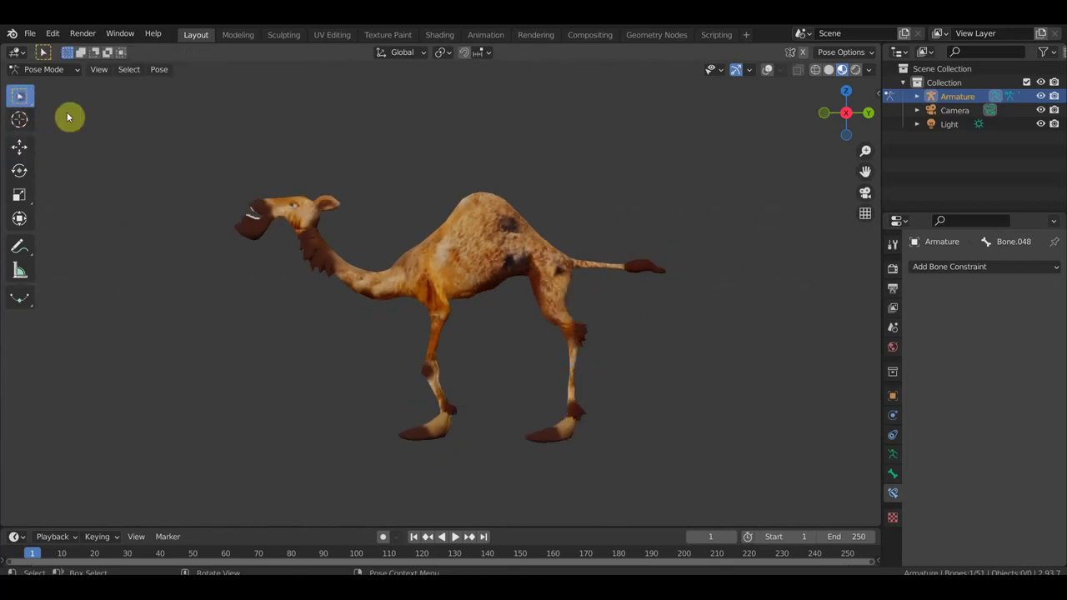
Show the bones in right side view, select Bone.027 and delete its Copy Location constraint.
{"action": "left_click", "coordinate": [767, 71]}
{"action": "middle_click_drag", "start_coordinate": [634, 265], "coordinate": [703, 275]}
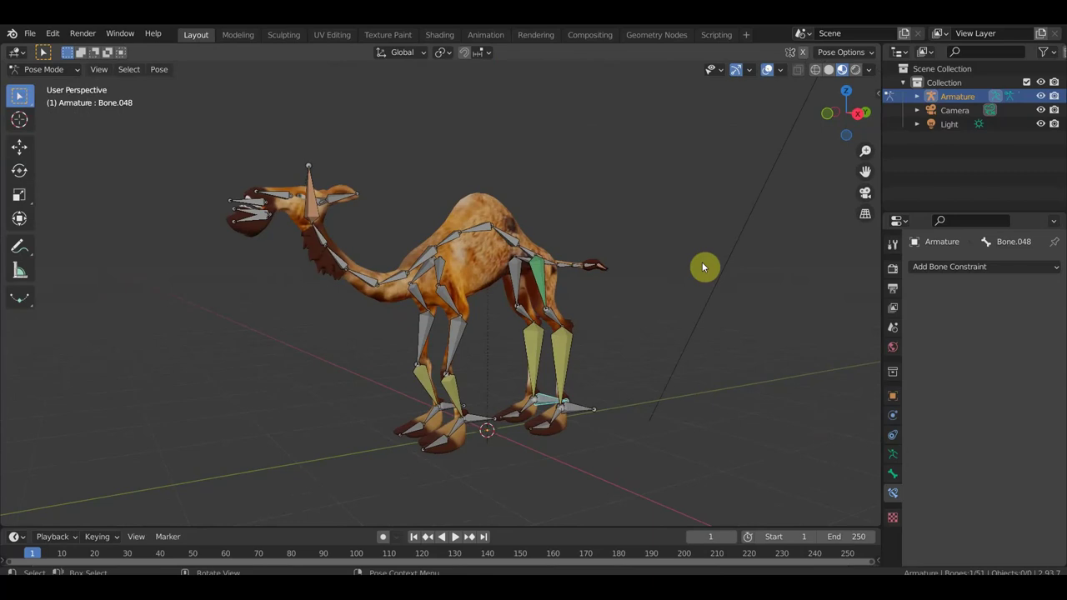
{"action": "key", "text": "KP_3"}
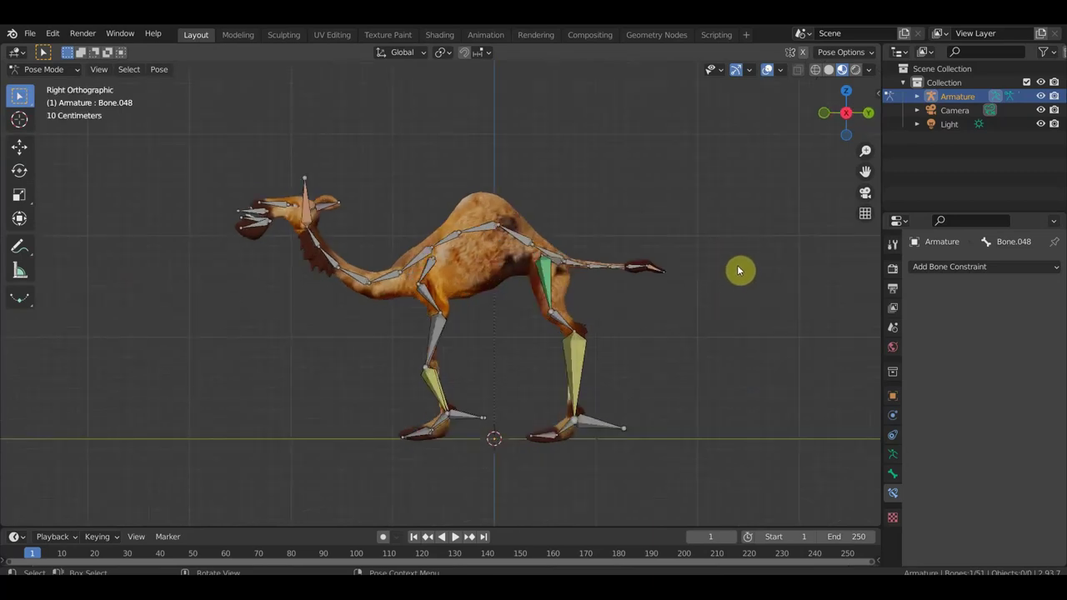
{"action": "scroll", "coordinate": [678, 302], "scroll_direction": "down", "scroll_amount": 1}
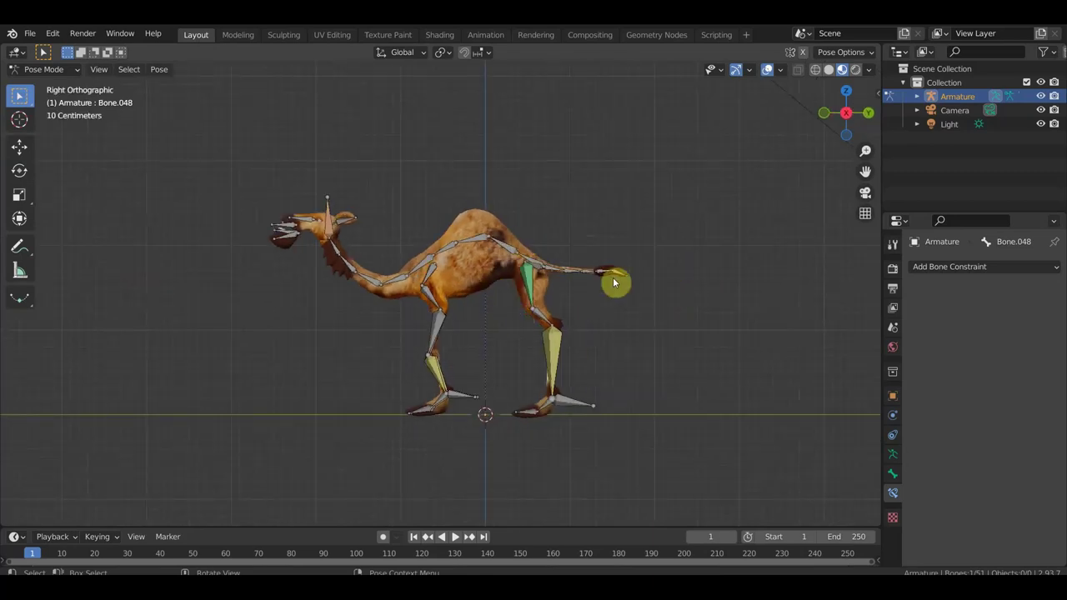
{"action": "scroll", "coordinate": [588, 332], "scroll_direction": "up", "scroll_amount": 1}
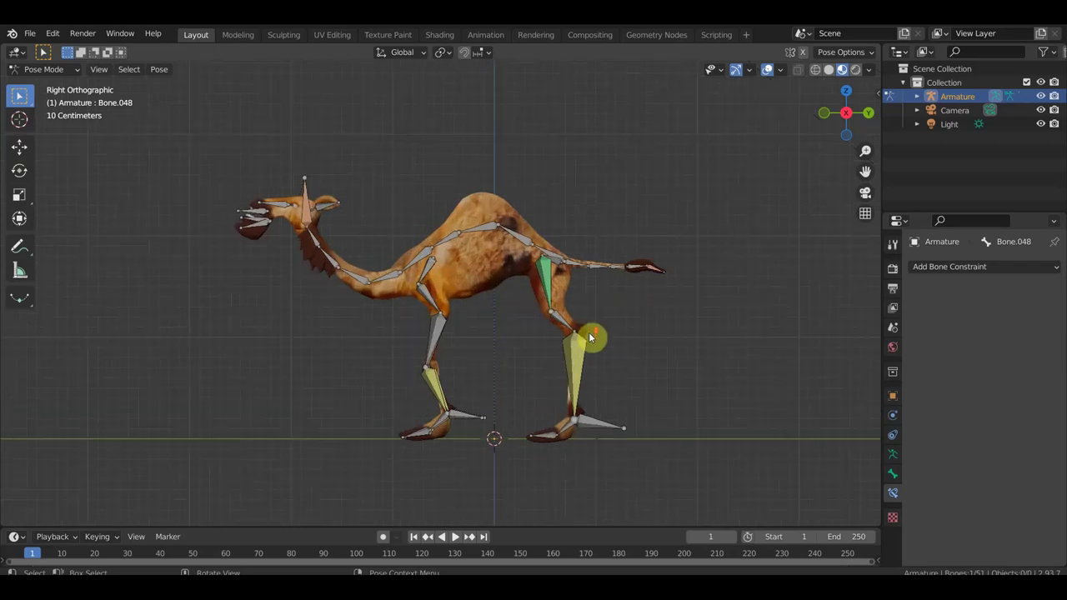
{"action": "mouse_move", "coordinate": [607, 334]}
{"action": "middle_mouse_down", "text": "shift"}
{"action": "mouse_move", "coordinate": [671, 346]}
{"action": "mouse_move", "coordinate": [560, 350]}
{"action": "mouse_move", "coordinate": [614, 346]}
{"action": "middle_mouse_up", "text": "shift"}
{"action": "left_click", "coordinate": [611, 298]}
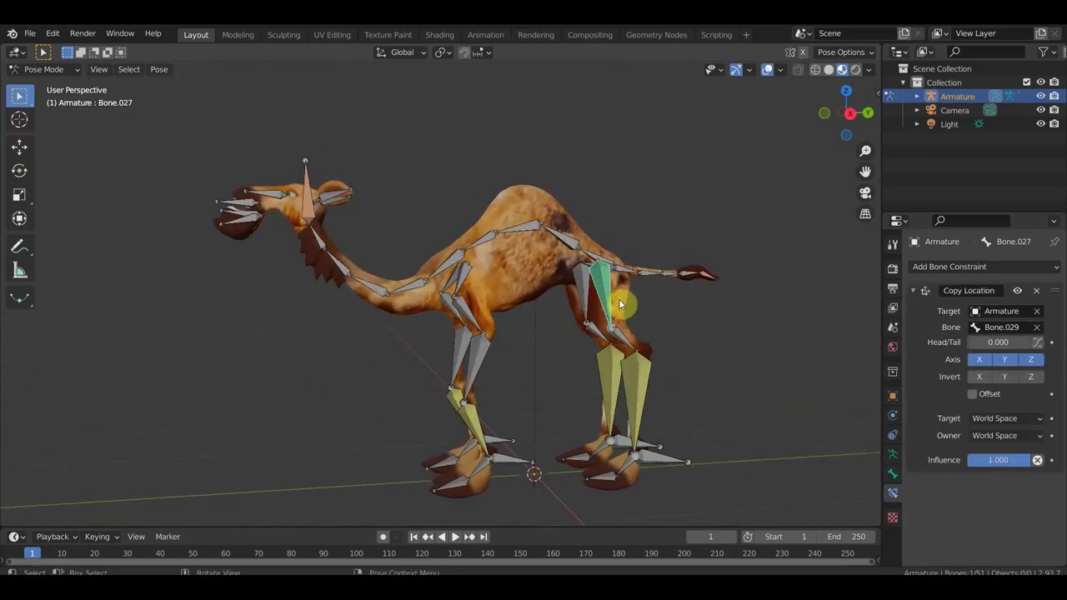
{"action": "left_click", "coordinate": [1038, 291]}
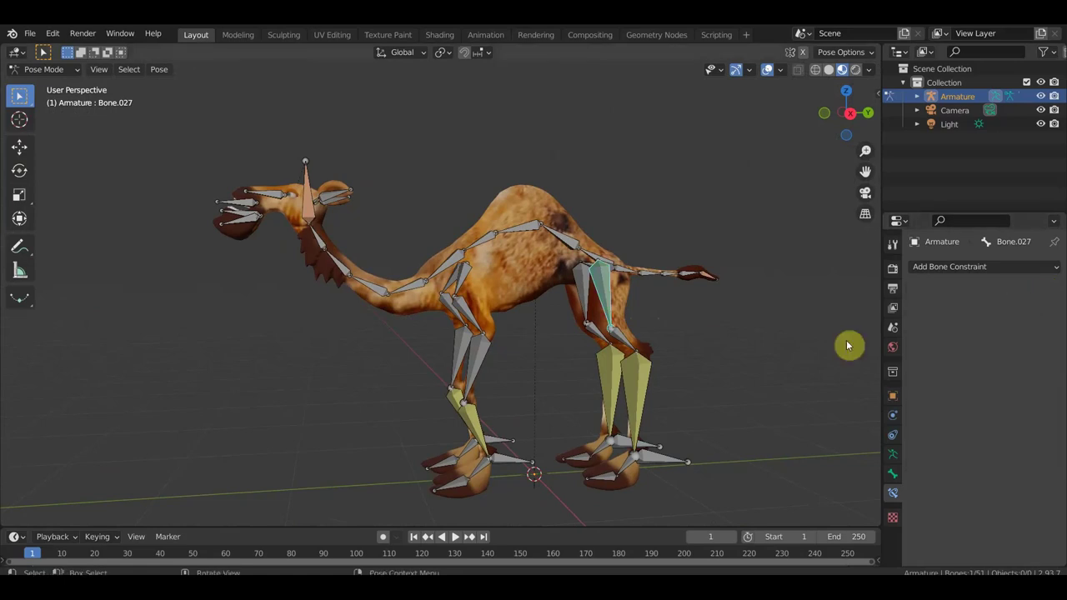
Delete Bone.029's Copy Transforms constraint and check the leg in side view.
{"action": "left_click", "coordinate": [644, 412]}
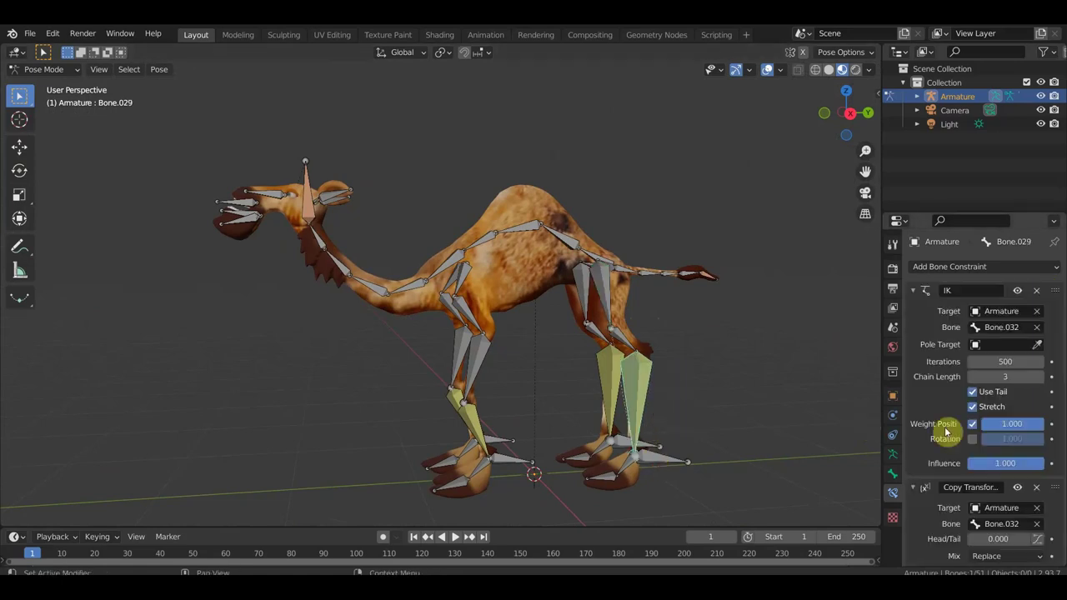
{"action": "left_click", "coordinate": [1038, 490]}
{"action": "middle_click_drag", "start_coordinate": [875, 463], "coordinate": [647, 419]}
{"action": "scroll", "coordinate": [703, 431], "scroll_direction": "up", "scroll_amount": 2}
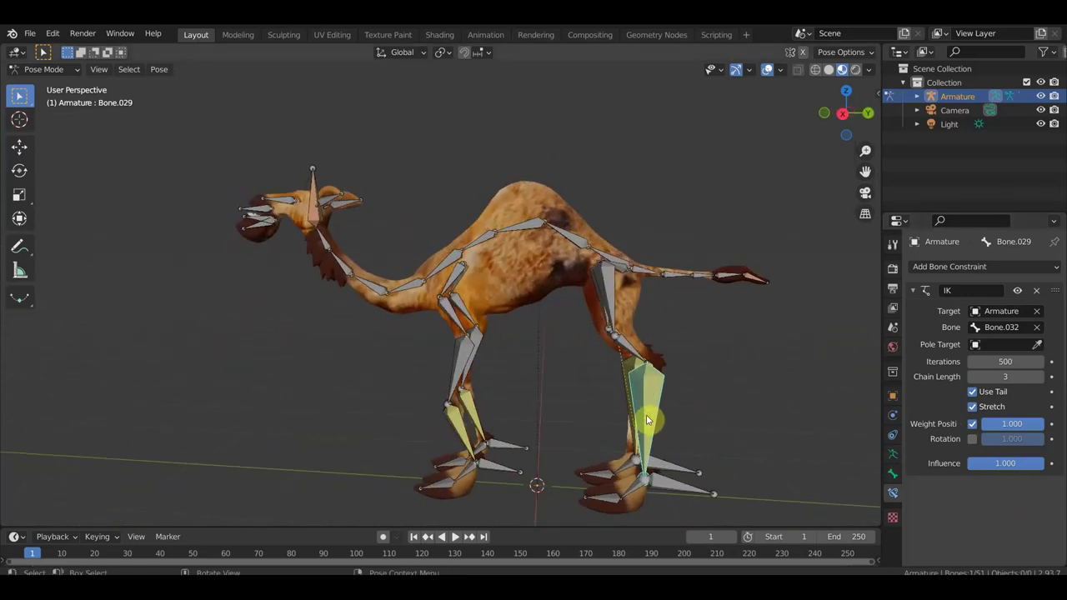
{"action": "key", "text": "KP_3"}
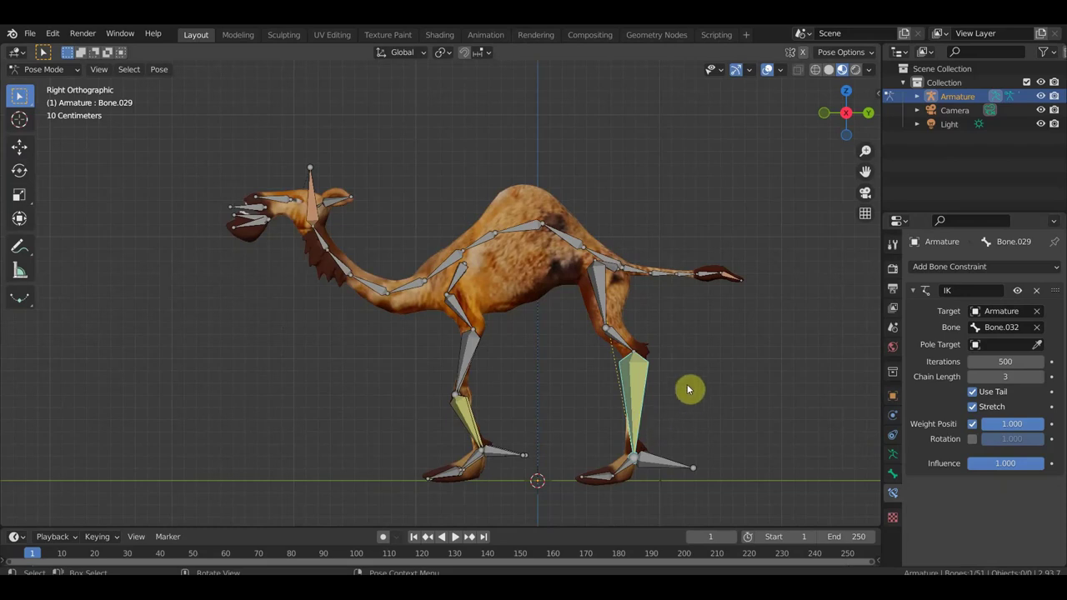
{"action": "scroll", "coordinate": [658, 383], "scroll_direction": "up", "scroll_amount": 1}
{"action": "scroll", "coordinate": [667, 381], "scroll_direction": "up", "scroll_amount": 1}
{"action": "scroll", "coordinate": [675, 375], "scroll_direction": "up", "scroll_amount": 2}
Frame the camel's head in right side view and select the jaw bone.
{"action": "mouse_move", "coordinate": [682, 364]}
{"action": "middle_mouse_down"}
{"action": "mouse_move", "coordinate": [762, 381]}
{"action": "mouse_move", "coordinate": [750, 366]}
{"action": "middle_mouse_up"}
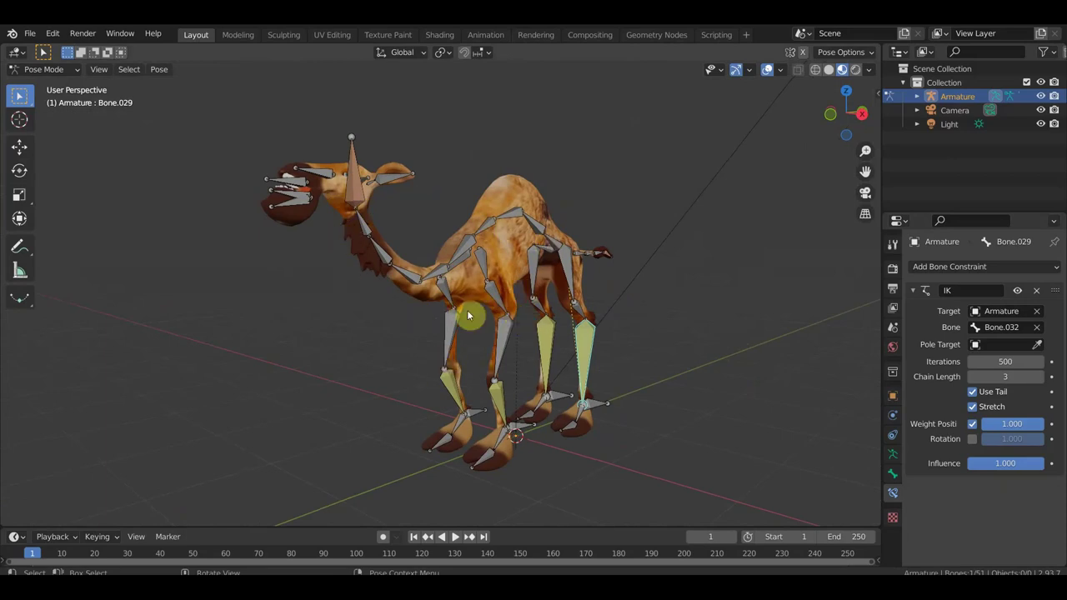
{"action": "scroll", "coordinate": [620, 272], "scroll_direction": "down", "scroll_amount": 2}
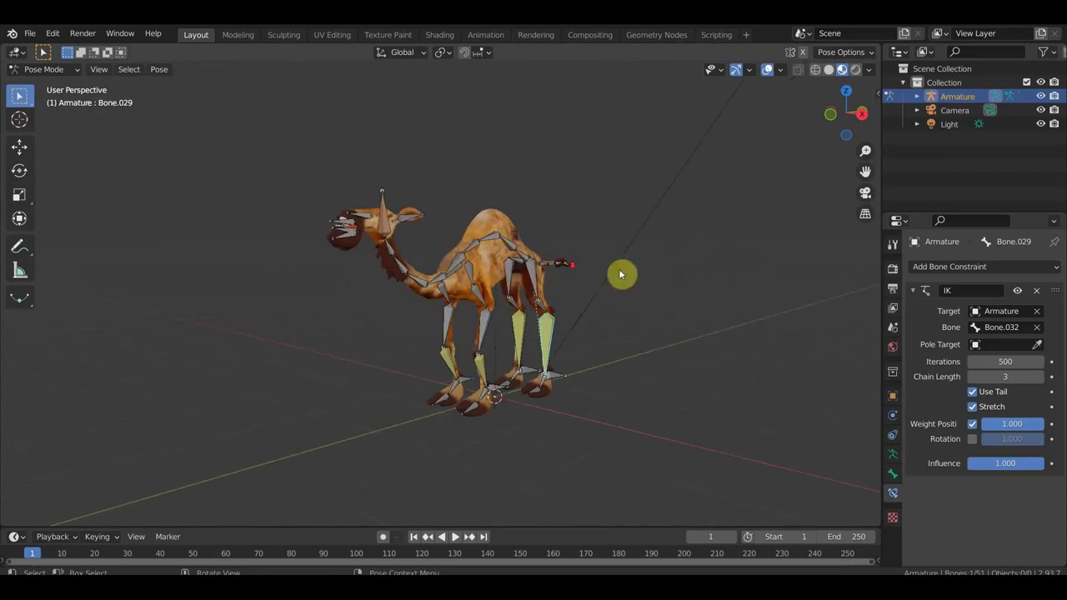
{"action": "middle_click_drag", "start_coordinate": [584, 328], "coordinate": [460, 328]}
{"action": "scroll", "coordinate": [622, 326], "scroll_direction": "up", "scroll_amount": 3}
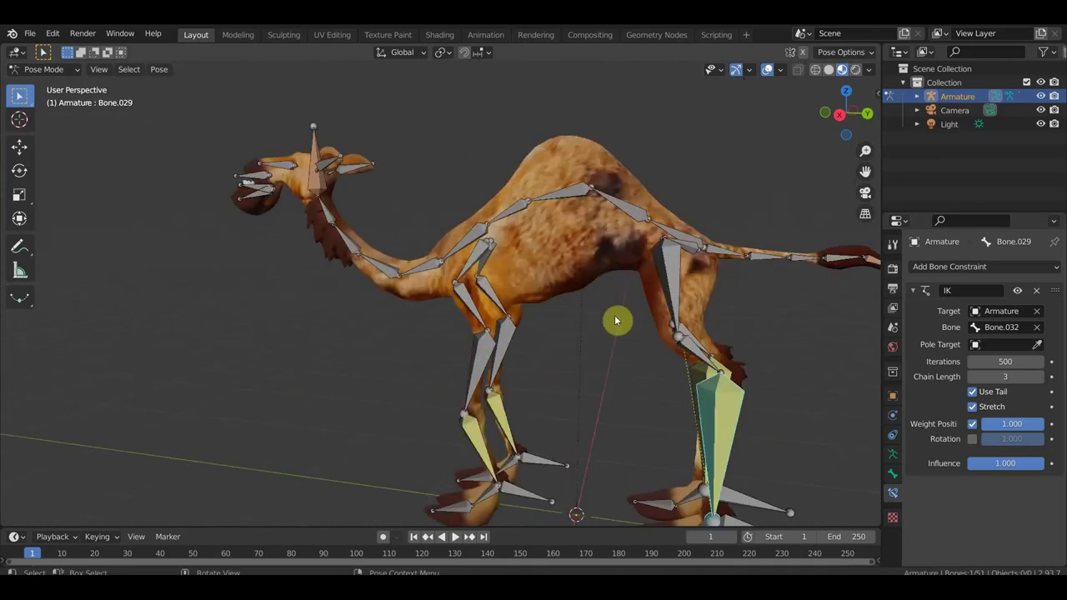
{"action": "key", "text": "KP_3"}
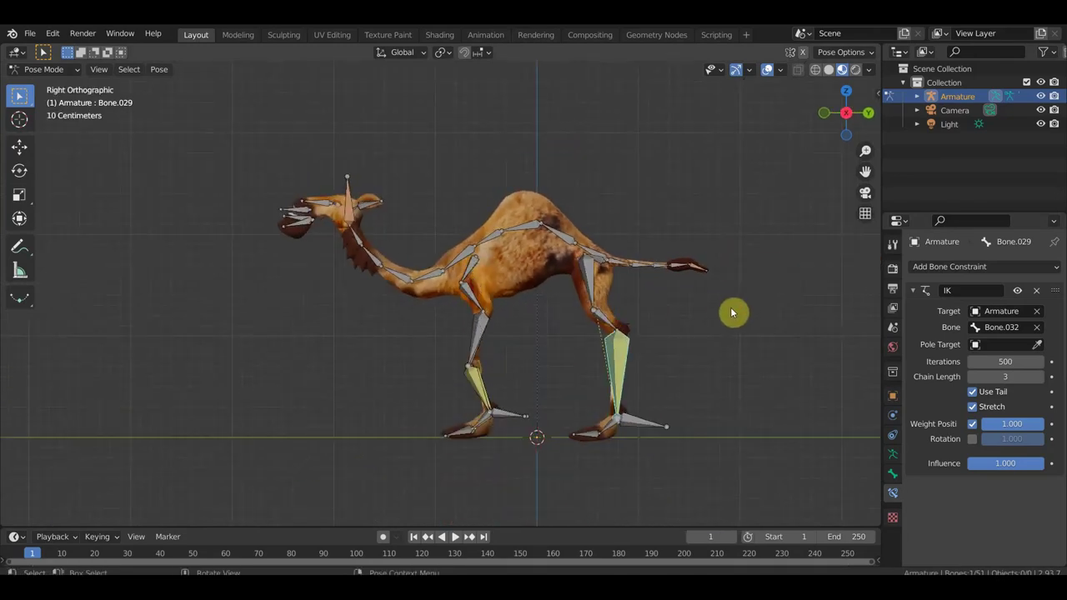
{"action": "scroll", "coordinate": [684, 302], "scroll_direction": "up", "scroll_amount": 1}
{"action": "scroll", "coordinate": [692, 307], "scroll_direction": "up", "scroll_amount": 1}
{"action": "scroll", "coordinate": [697, 312], "scroll_direction": "up", "scroll_amount": 1}
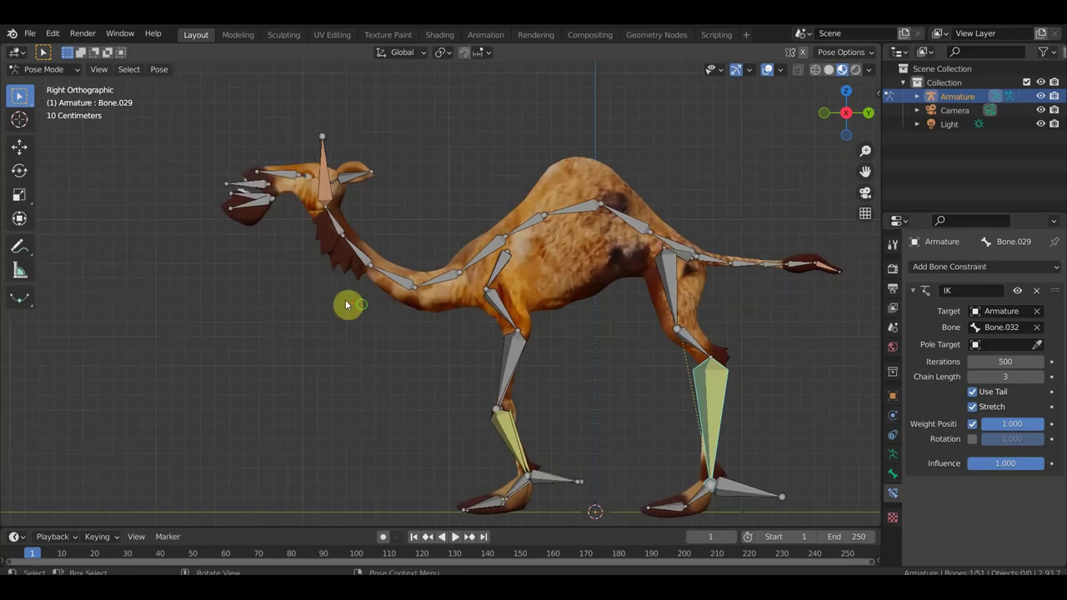
{"action": "middle_click_drag", "start_coordinate": [347, 305], "coordinate": [412, 326], "text": "shift"}
{"action": "left_click", "coordinate": [296, 221]}
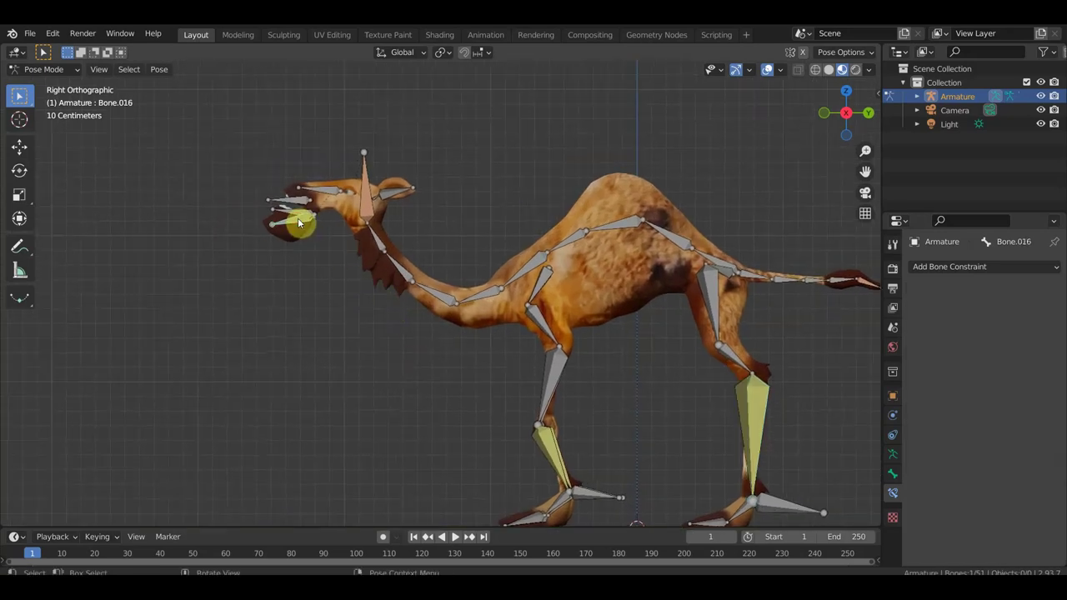
Rotate the jaw bone to open the camel's mouth and check it with bones hidden.
{"action": "key", "text": "r"}
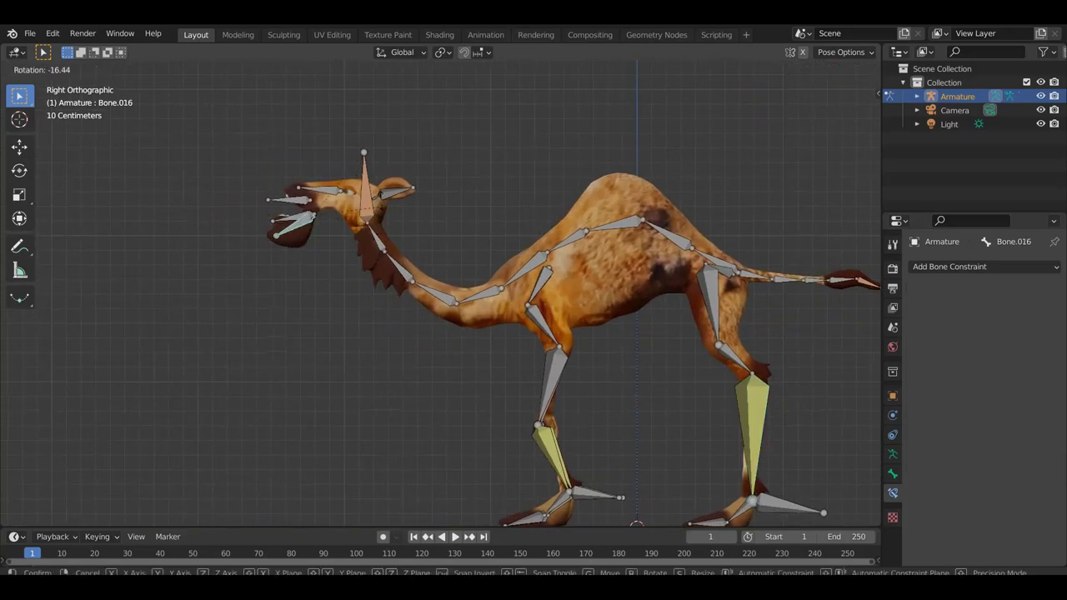
{"action": "left_click", "coordinate": [380, 185]}
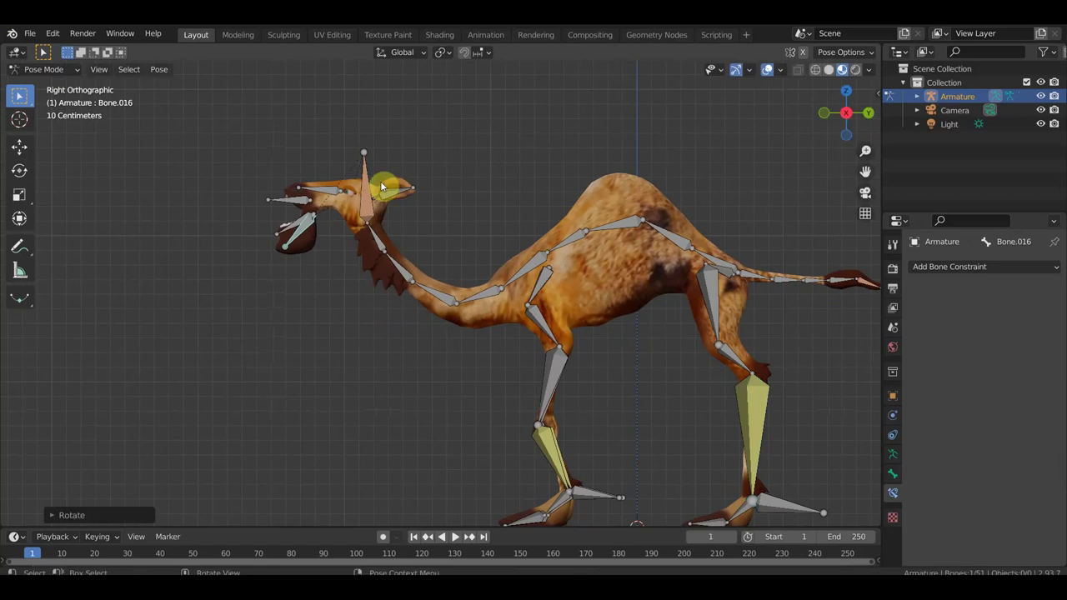
{"action": "left_click", "coordinate": [768, 70]}
{"action": "mouse_move", "coordinate": [567, 165]}
{"action": "middle_mouse_down"}
{"action": "mouse_move", "coordinate": [498, 212]}
{"action": "mouse_move", "coordinate": [641, 234]}
{"action": "mouse_move", "coordinate": [558, 236]}
{"action": "mouse_move", "coordinate": [534, 222]}
{"action": "mouse_move", "coordinate": [575, 209]}
{"action": "middle_mouse_up"}
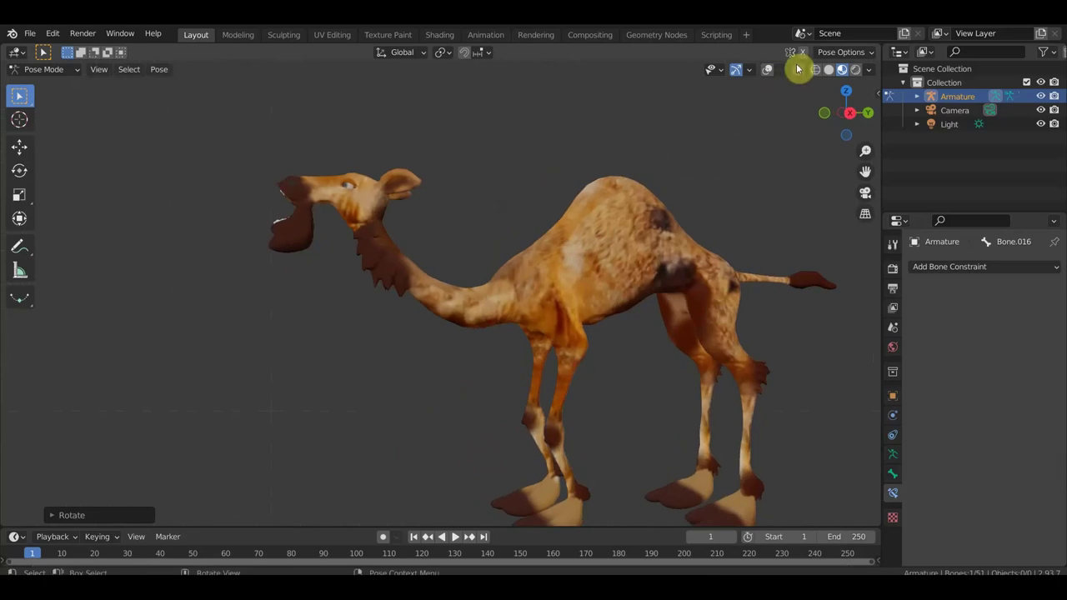
{"action": "left_click", "coordinate": [768, 70]}
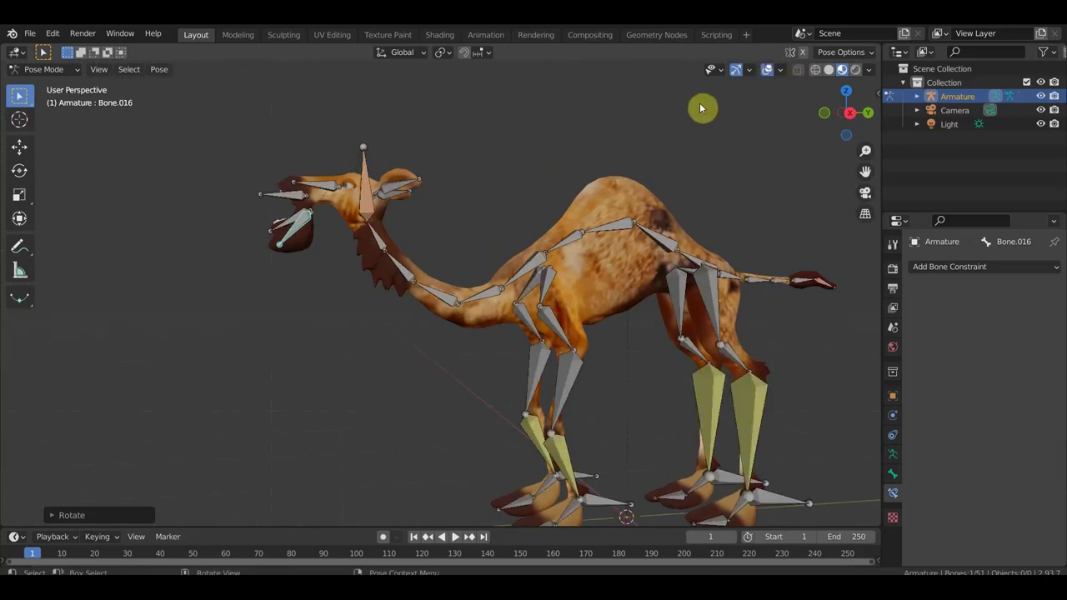
Rotate the head bone and the neck bone just below it.
{"action": "left_click", "coordinate": [371, 195]}
{"action": "key", "text": "r"}
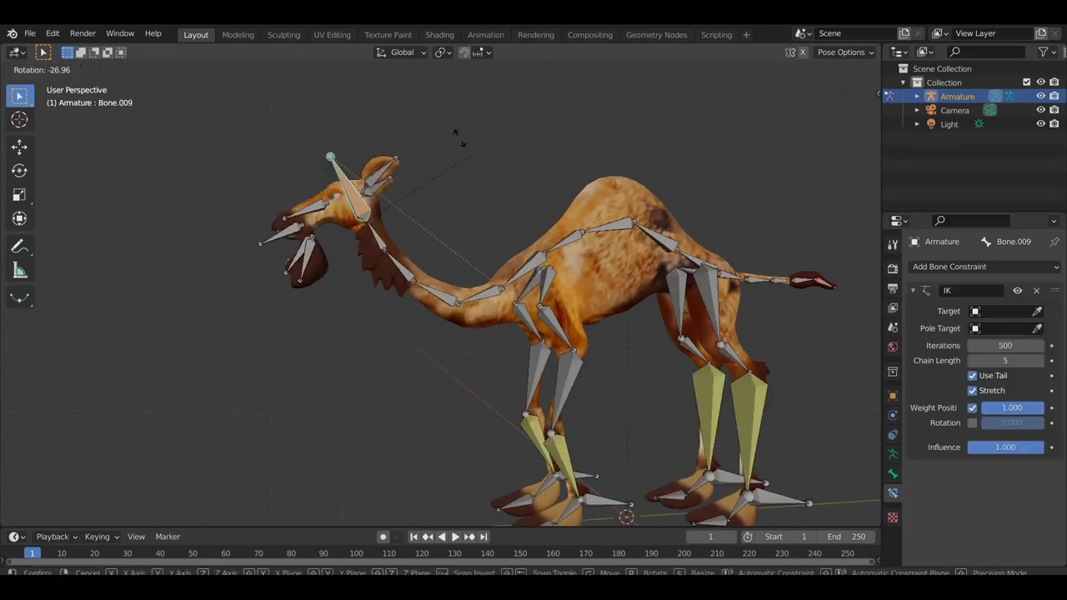
{"action": "left_click", "coordinate": [413, 104]}
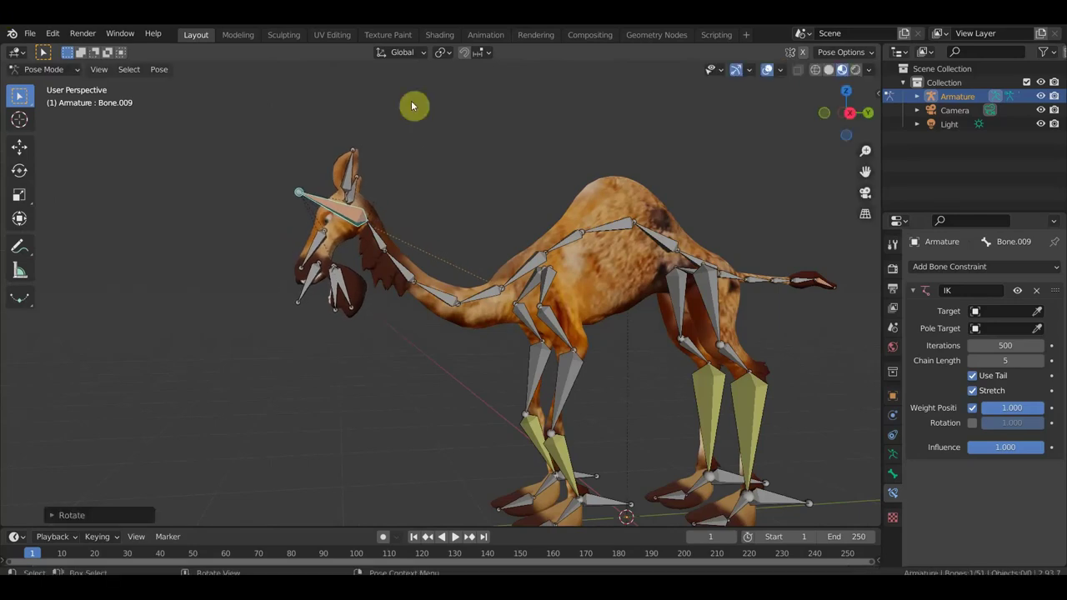
{"action": "left_click", "coordinate": [453, 296]}
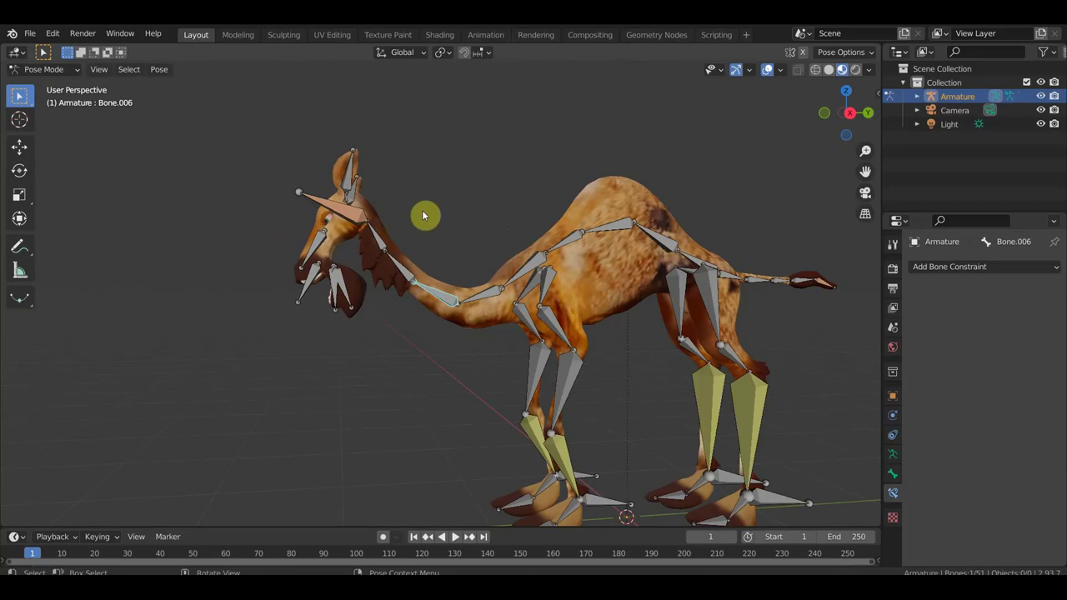
{"action": "key", "text": "r"}
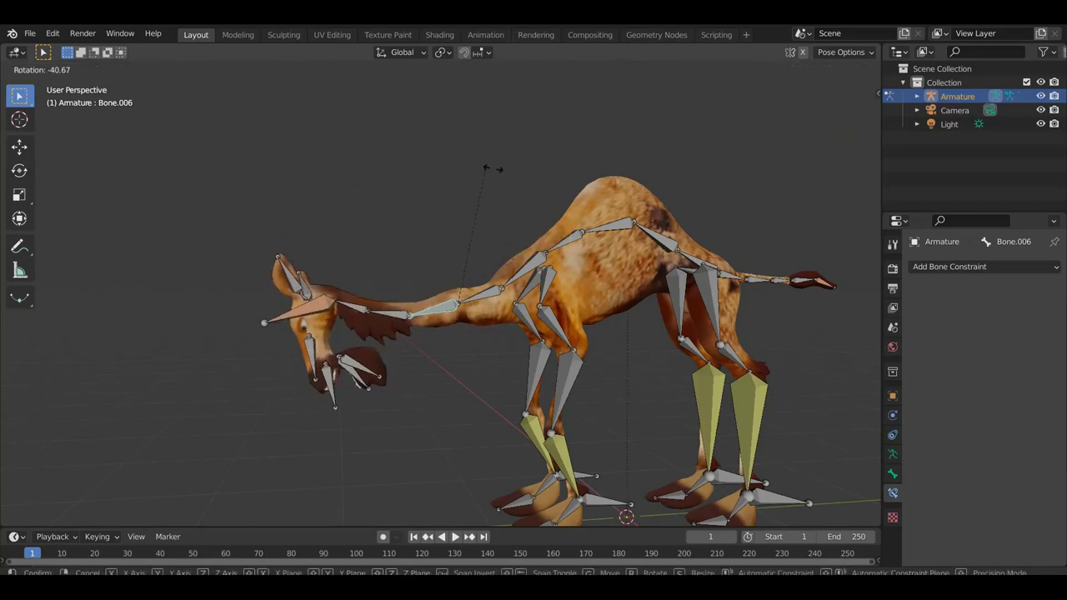
{"action": "left_click", "coordinate": [505, 223]}
Rotate the lower neck bone and the neck base so the head drops toward the ground.
{"action": "left_click", "coordinate": [486, 297]}
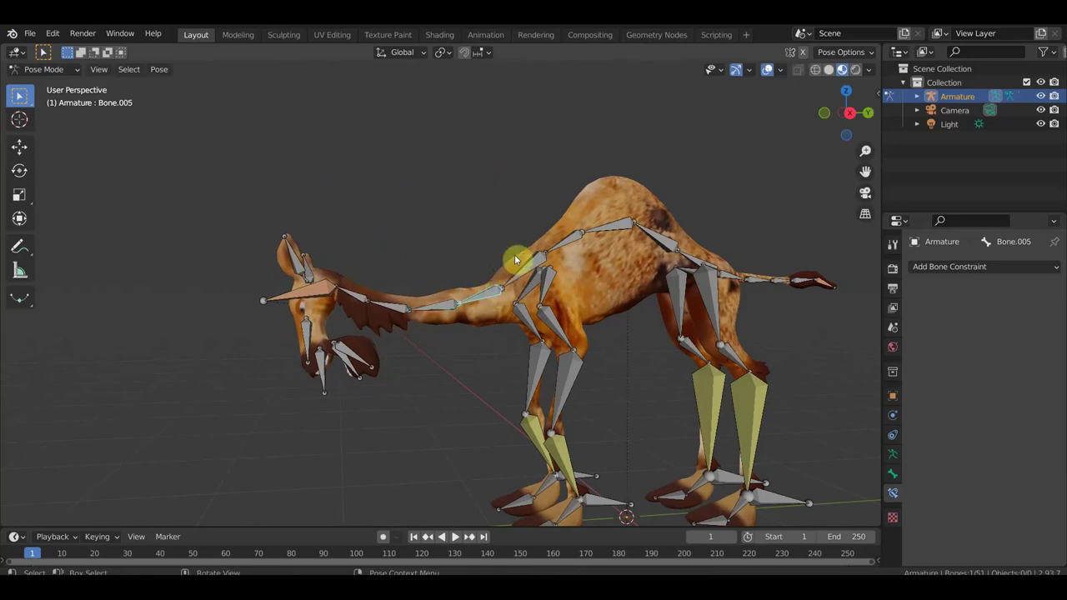
{"action": "key", "text": "r"}
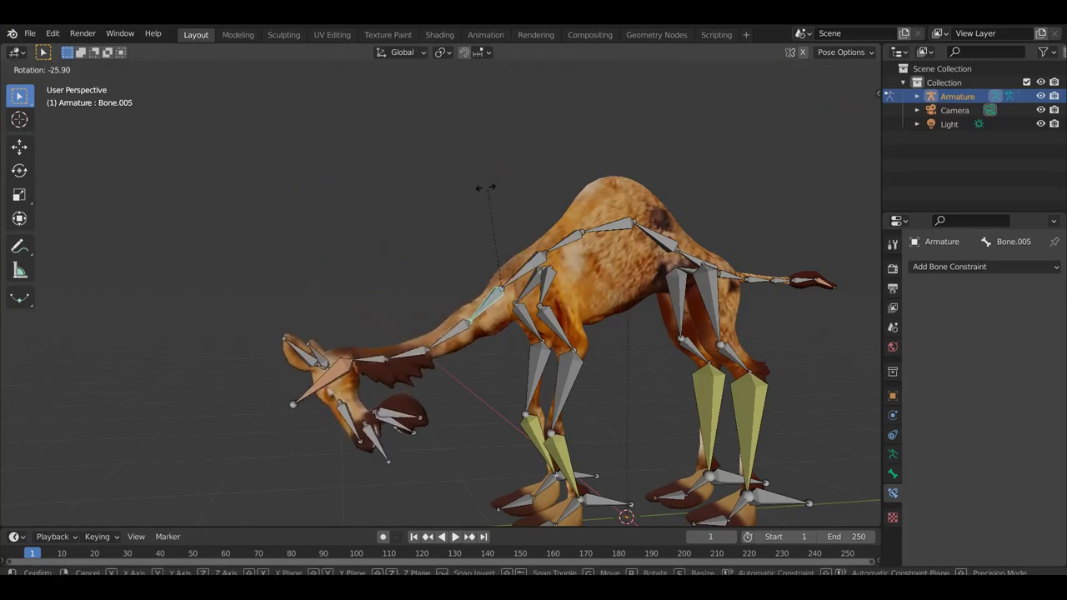
{"action": "left_click", "coordinate": [484, 188]}
{"action": "scroll", "coordinate": [547, 245], "scroll_direction": "down", "scroll_amount": 1}
{"action": "scroll", "coordinate": [562, 254], "scroll_direction": "down", "scroll_amount": 3}
{"action": "mouse_move", "coordinate": [562, 254]}
{"action": "middle_mouse_down"}
{"action": "mouse_move", "coordinate": [679, 243]}
{"action": "mouse_move", "coordinate": [547, 259]}
{"action": "middle_mouse_up"}
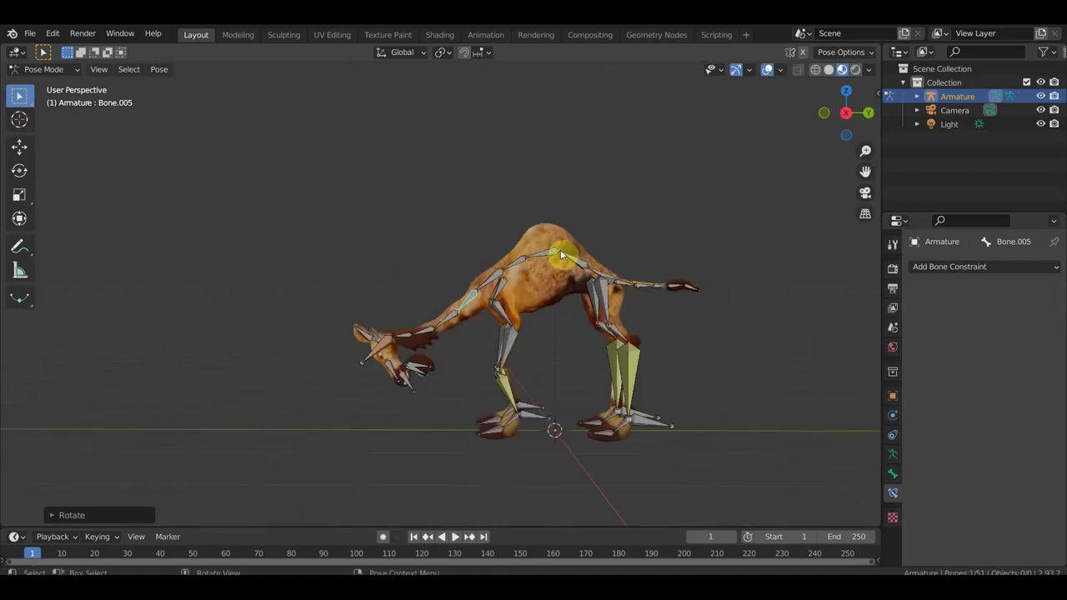
{"action": "left_click", "coordinate": [546, 256]}
{"action": "key", "text": "r"}
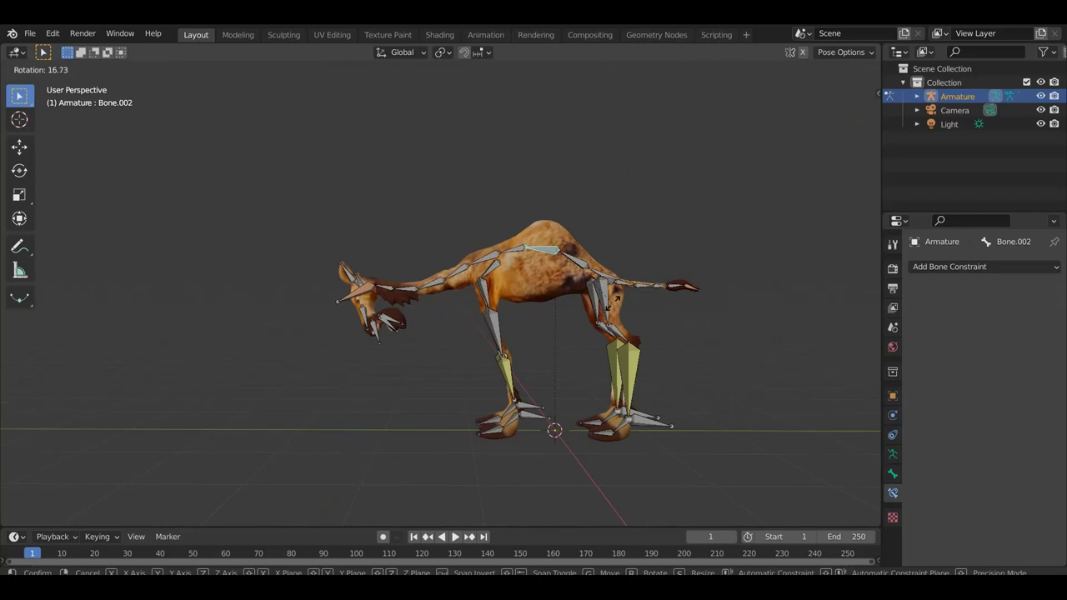
{"action": "left_click", "coordinate": [613, 312]}
Hide the viewport overlays to inspect the posed mesh, then show the bones again.
{"action": "left_click", "coordinate": [767, 70]}
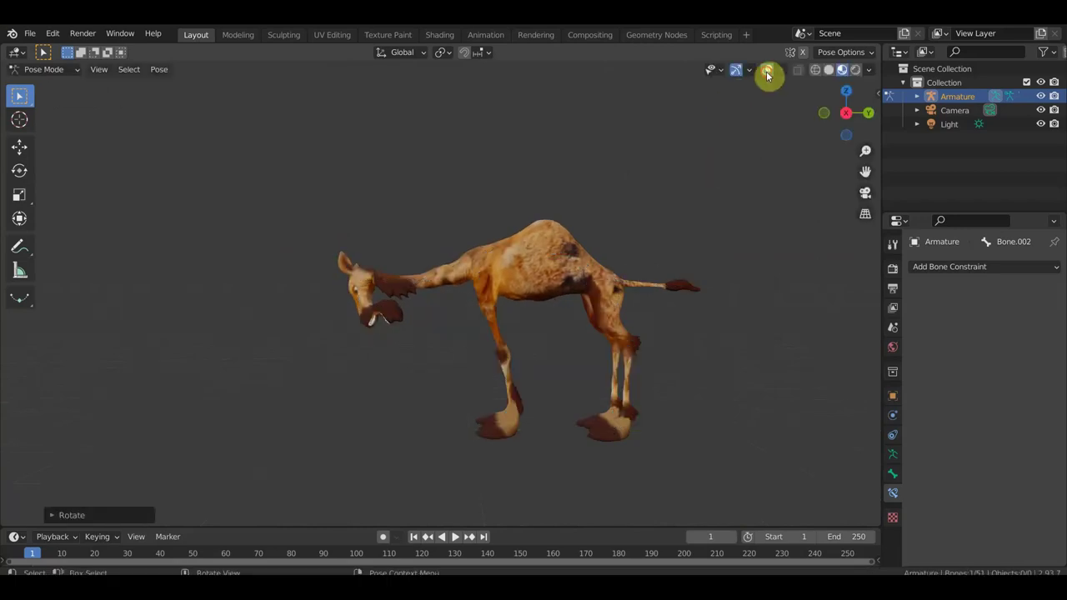
{"action": "mouse_move", "coordinate": [572, 319]}
{"action": "middle_mouse_down"}
{"action": "mouse_move", "coordinate": [717, 307]}
{"action": "mouse_move", "coordinate": [626, 317]}
{"action": "middle_mouse_up"}
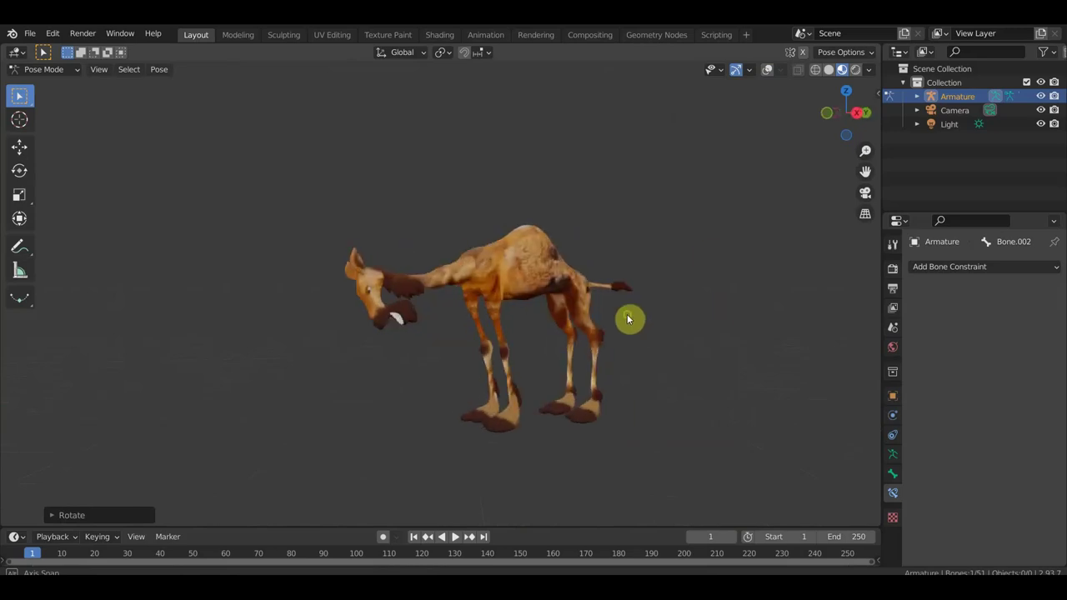
{"action": "left_click", "coordinate": [763, 72]}
{"action": "middle_click_drag", "start_coordinate": [686, 257], "coordinate": [558, 309]}
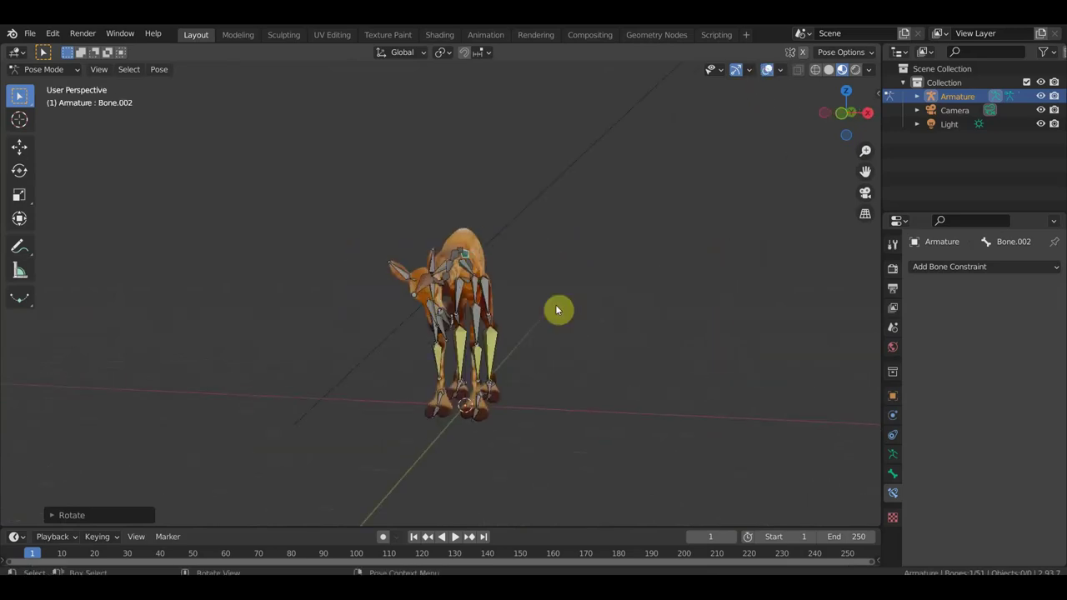
Select the head bone Bone.009 and rotate it in two passes to tilt the head.
{"action": "left_click", "coordinate": [427, 285]}
{"action": "key", "text": "KP_1"}
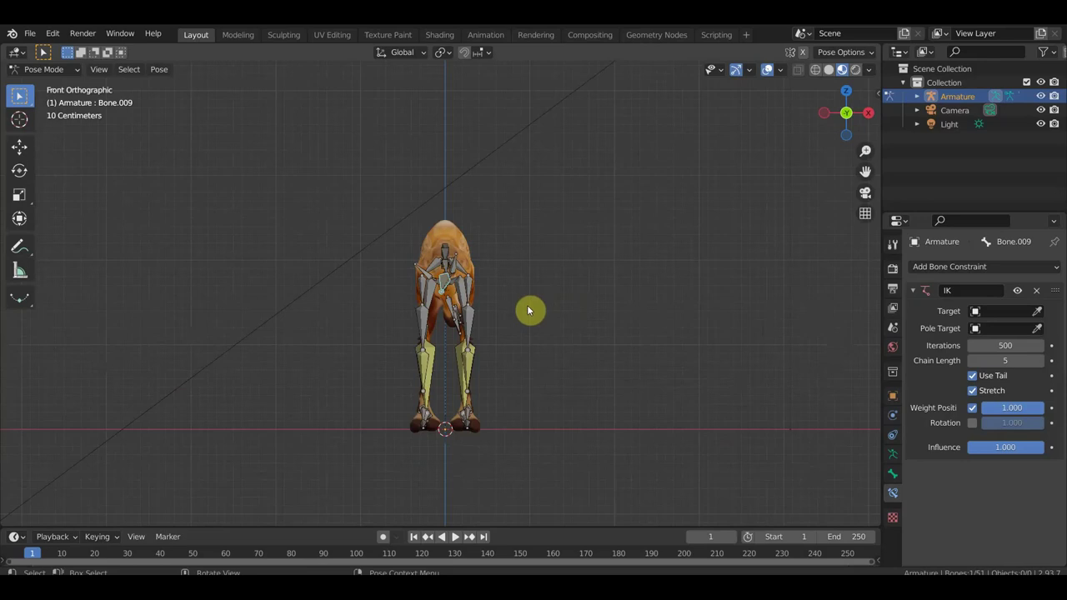
{"action": "key", "text": "r"}
{"action": "left_click", "coordinate": [545, 224]}
{"action": "mouse_move", "coordinate": [544, 223]}
{"action": "middle_mouse_down"}
{"action": "mouse_move", "coordinate": [475, 293]}
{"action": "mouse_move", "coordinate": [409, 279]}
{"action": "middle_mouse_up"}
{"action": "key", "text": "r"}
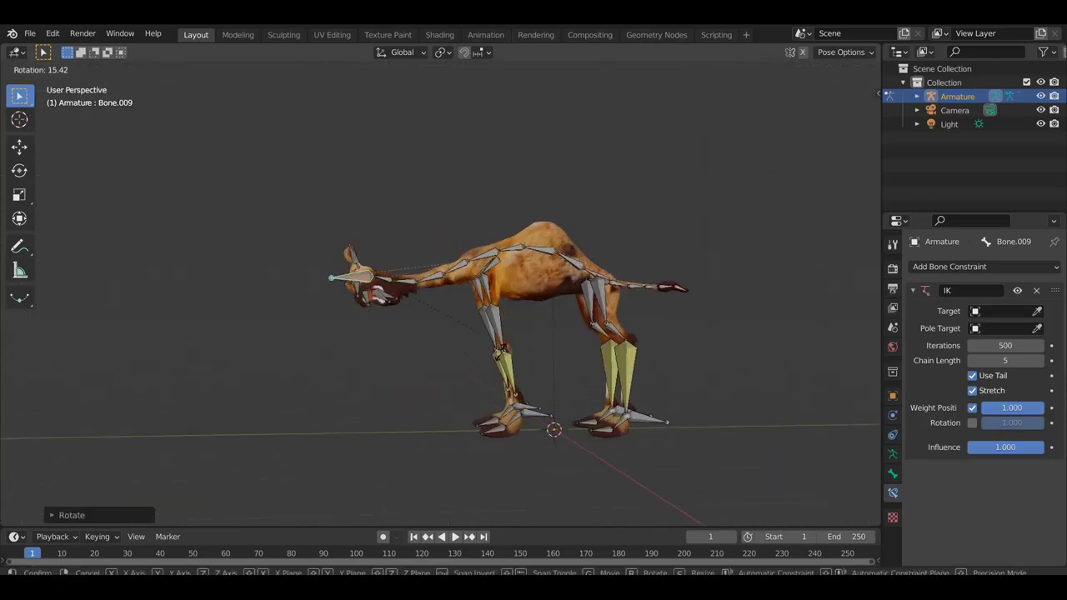
{"action": "left_click", "coordinate": [500, 381]}
With bone overlays hidden, orbit and zoom around the posed camel, then undo the last head rotation.
{"action": "middle_click_drag", "start_coordinate": [503, 376], "coordinate": [613, 381]}
{"action": "left_click", "coordinate": [767, 70]}
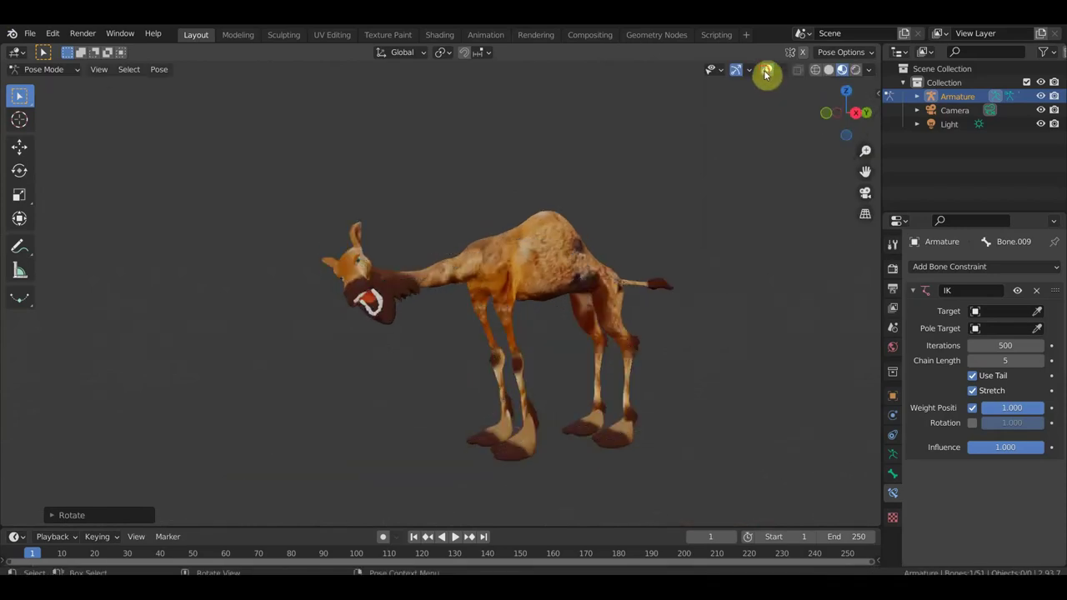
{"action": "mouse_move", "coordinate": [653, 251]}
{"action": "middle_mouse_down"}
{"action": "mouse_move", "coordinate": [695, 250]}
{"action": "mouse_move", "coordinate": [595, 278]}
{"action": "mouse_move", "coordinate": [493, 361]}
{"action": "mouse_move", "coordinate": [371, 295]}
{"action": "mouse_move", "coordinate": [305, 291]}
{"action": "mouse_move", "coordinate": [186, 253]}
{"action": "mouse_move", "coordinate": [34, 258]}
{"action": "middle_mouse_up"}
{"action": "mouse_move", "coordinate": [364, 288]}
{"action": "middle_mouse_down"}
{"action": "mouse_move", "coordinate": [452, 298]}
{"action": "mouse_move", "coordinate": [475, 288]}
{"action": "mouse_move", "coordinate": [343, 290]}
{"action": "mouse_move", "coordinate": [449, 288]}
{"action": "middle_mouse_up"}
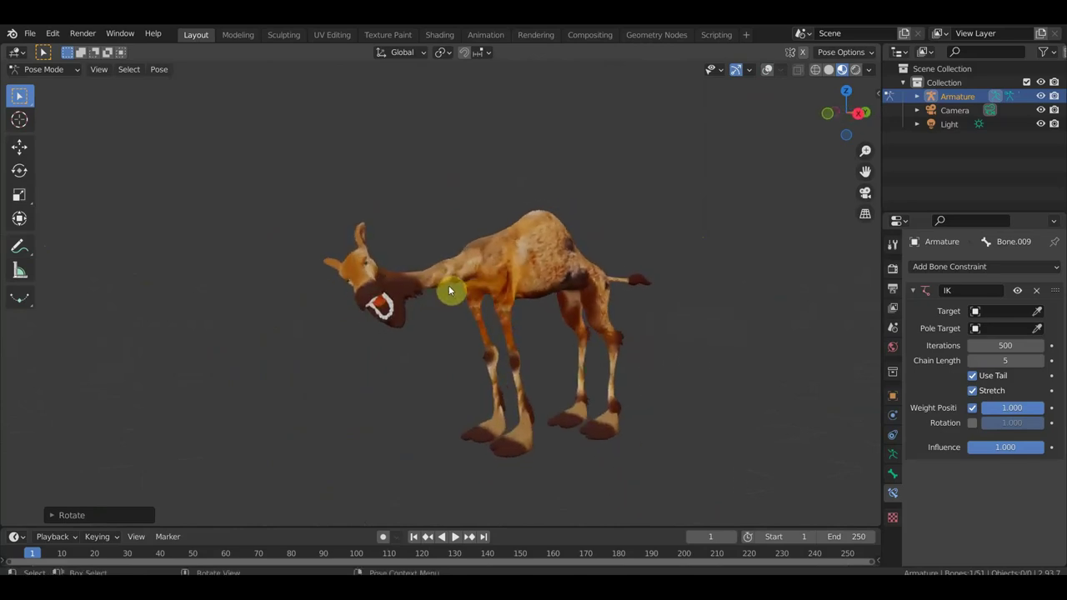
{"action": "scroll", "coordinate": [449, 285], "scroll_direction": "up", "scroll_amount": 1}
{"action": "scroll", "coordinate": [526, 308], "scroll_direction": "up", "scroll_amount": 1}
{"action": "scroll", "coordinate": [497, 289], "scroll_direction": "down", "scroll_amount": 1}
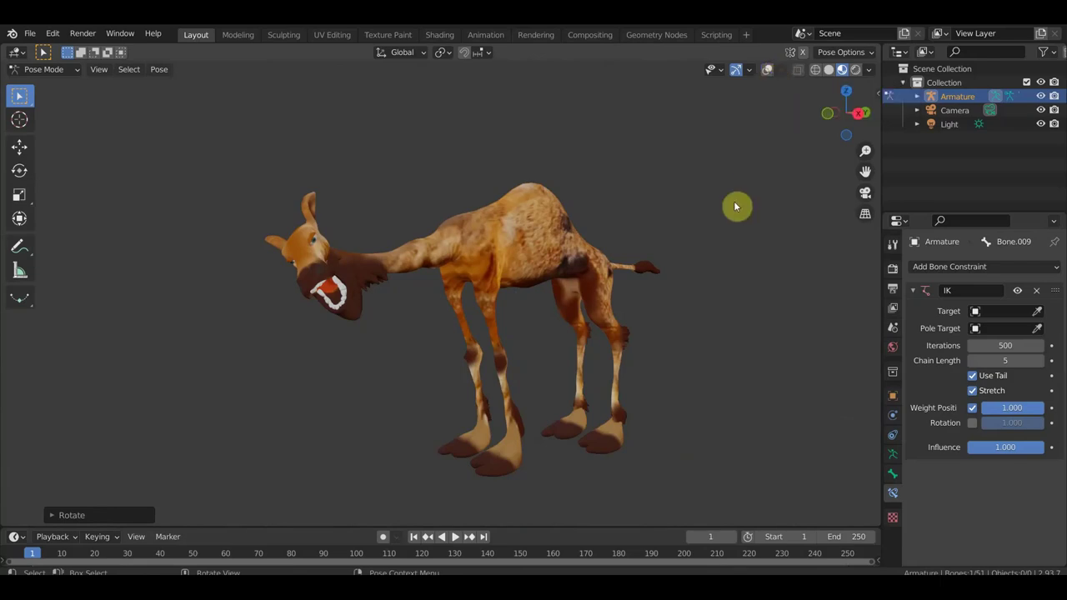
{"action": "key", "text": "ctrl+z"}
Undo the remaining neck and head rotations so the camel's neck and head stand upright.
{"action": "key", "text": "ctrl+z"}
{"action": "key", "text": "ctrl+z"}
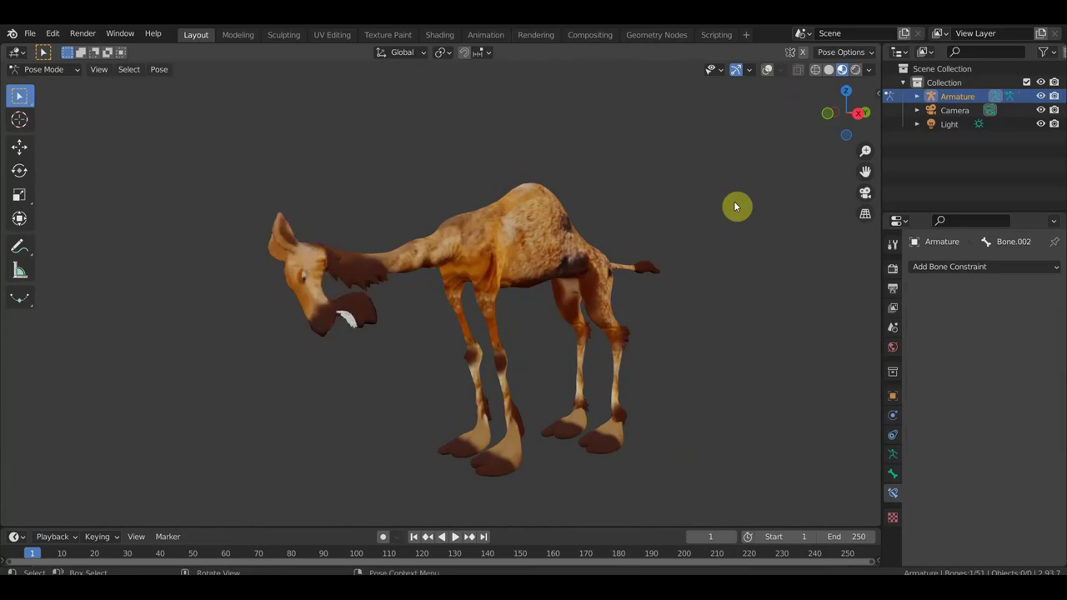
{"action": "key", "text": "ctrl+z"}
{"action": "key", "text": "ctrl+z"}
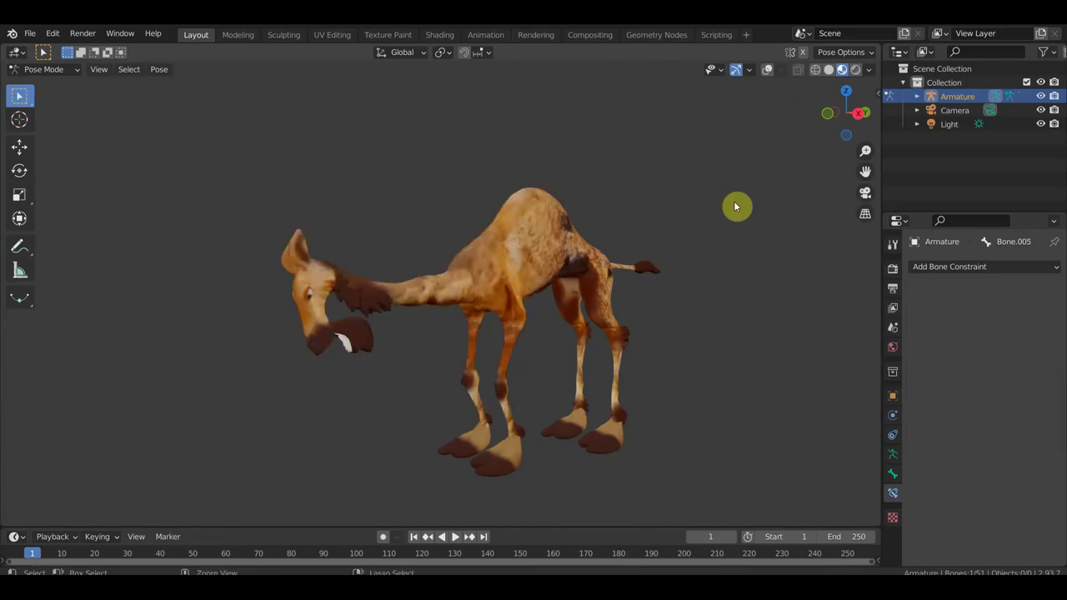
{"action": "key", "text": "ctrl+z"}
{"action": "key", "text": "ctrl+z"}
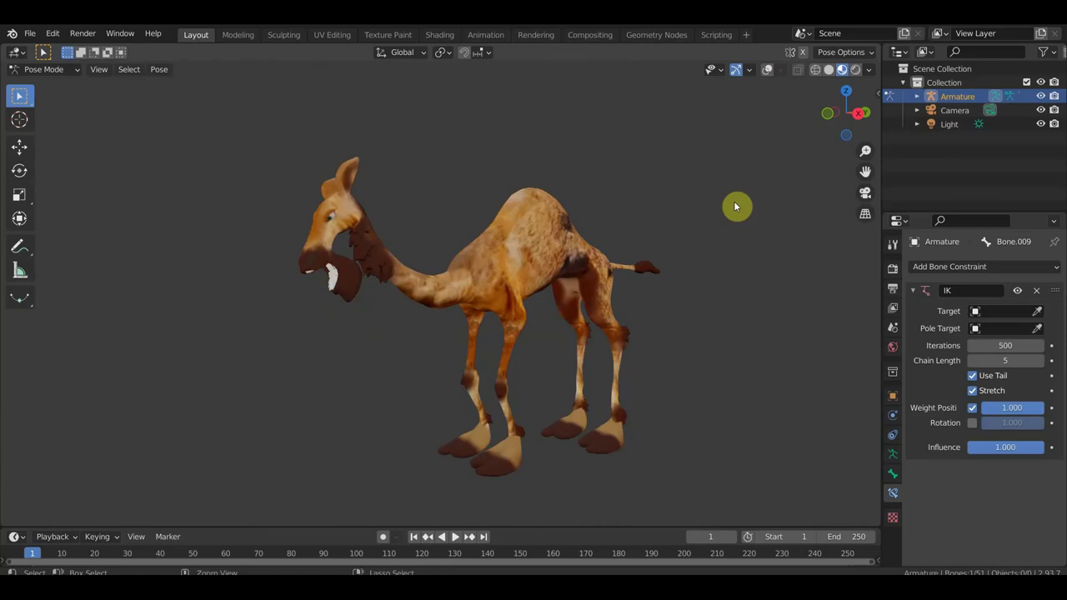
{"action": "key", "text": "ctrl+z"}
{"action": "key", "text": "ctrl+z"}
{"action": "key", "text": "ctrl+z"}
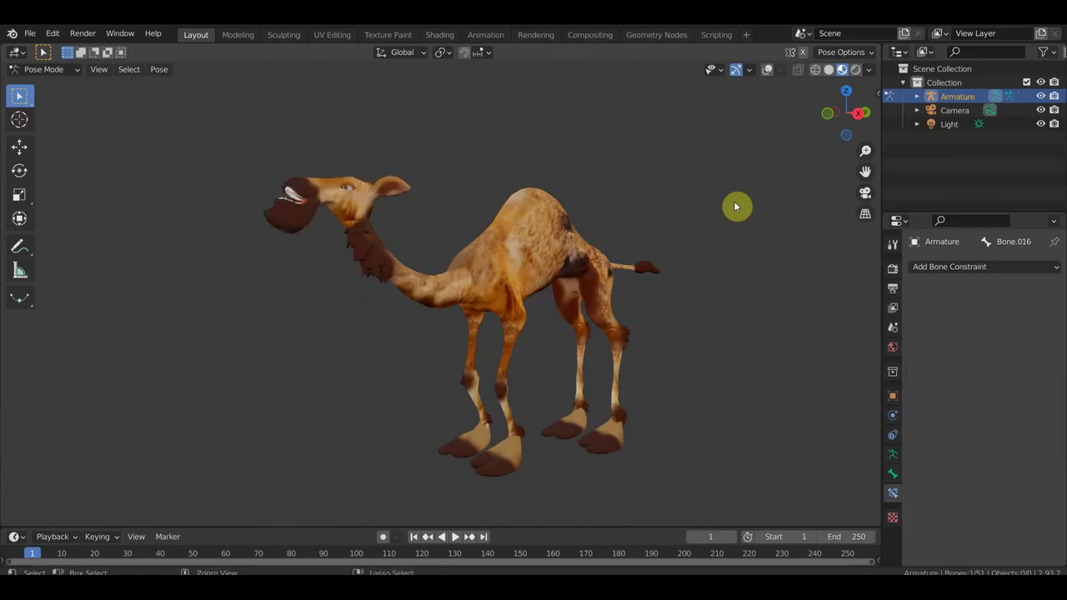
{"action": "key", "text": "ctrl+z"}
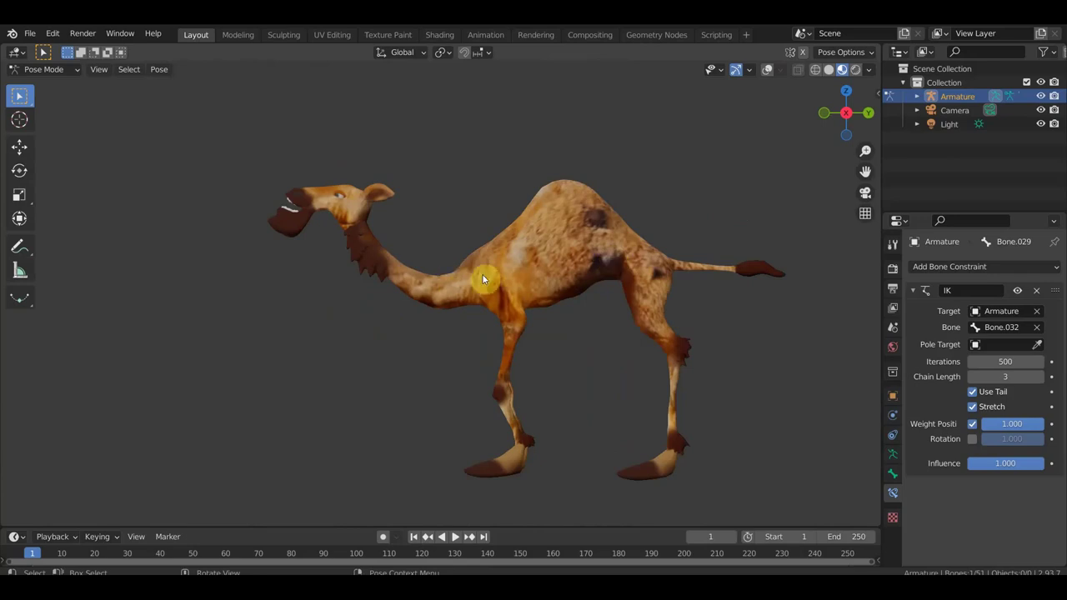
{"action": "middle_click_drag", "start_coordinate": [566, 273], "coordinate": [638, 279]}
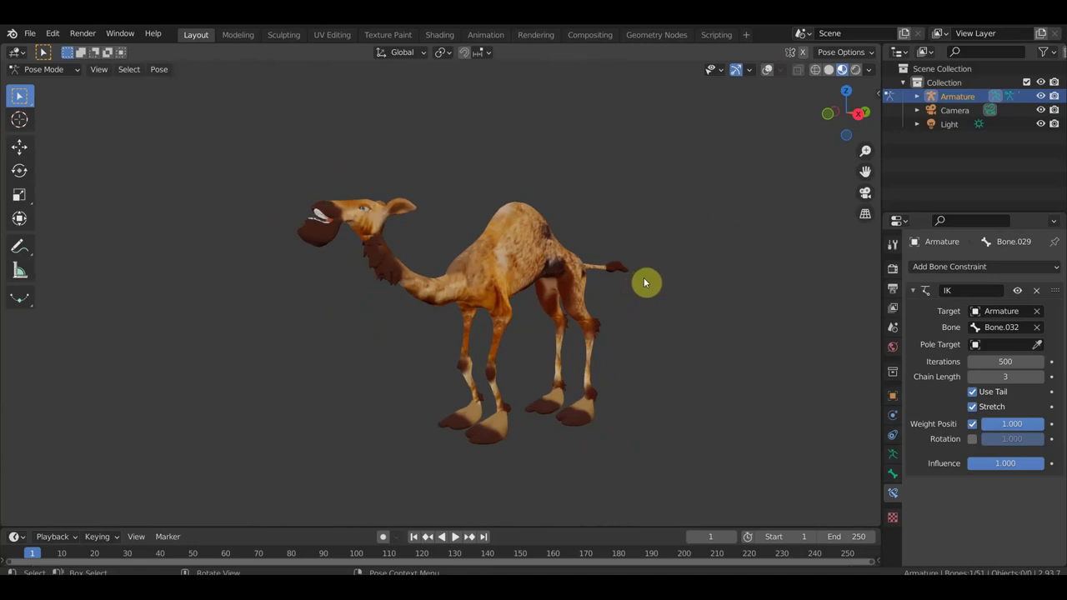
Start a move on the leg IK bone and cancel it, keeping the pose unchanged.
{"action": "key", "text": "g"}
{"action": "right_click", "coordinate": [631, 305]}
{"action": "scroll", "coordinate": [629, 302], "scroll_direction": "up", "scroll_amount": 1}
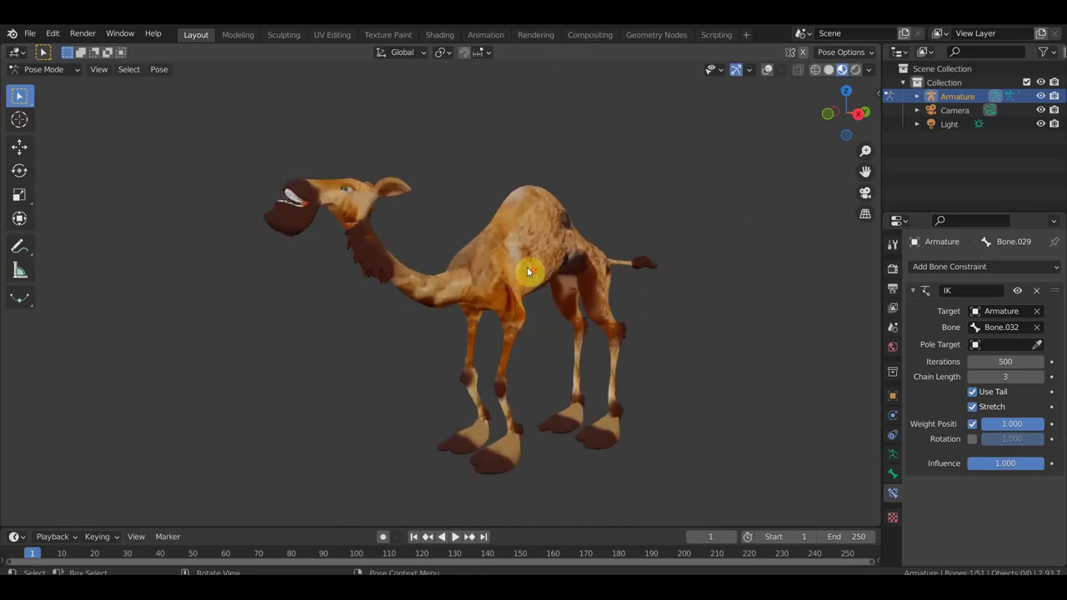
{"action": "scroll", "coordinate": [538, 271], "scroll_direction": "up", "scroll_amount": 2}
{"action": "scroll", "coordinate": [533, 258], "scroll_direction": "up", "scroll_amount": 2}
{"action": "scroll", "coordinate": [542, 252], "scroll_direction": "down", "scroll_amount": 1}
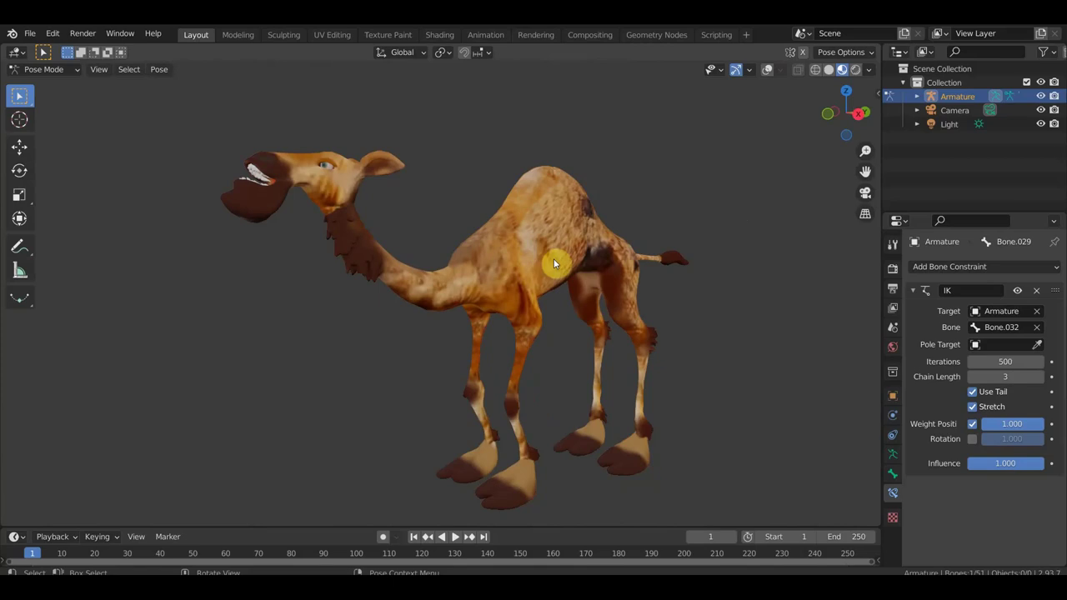
{"action": "scroll", "coordinate": [553, 262], "scroll_direction": "down", "scroll_amount": 1}
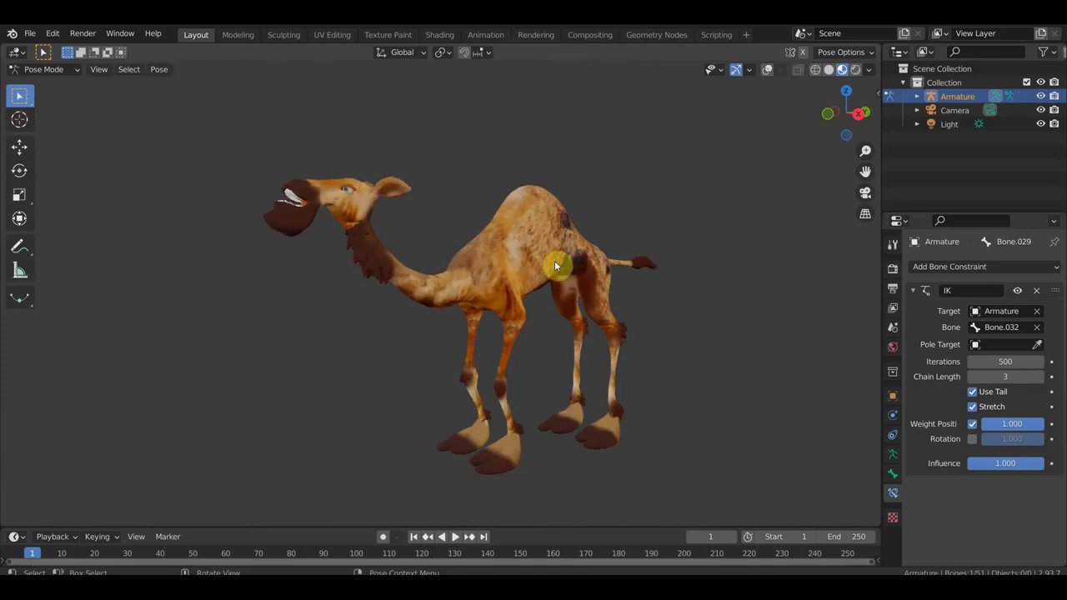
View the camel from the numpad 3 side view, zoomed to frame the pose.
{"action": "key", "text": "KP_3"}
{"action": "scroll", "coordinate": [642, 283], "scroll_direction": "down", "scroll_amount": 1}
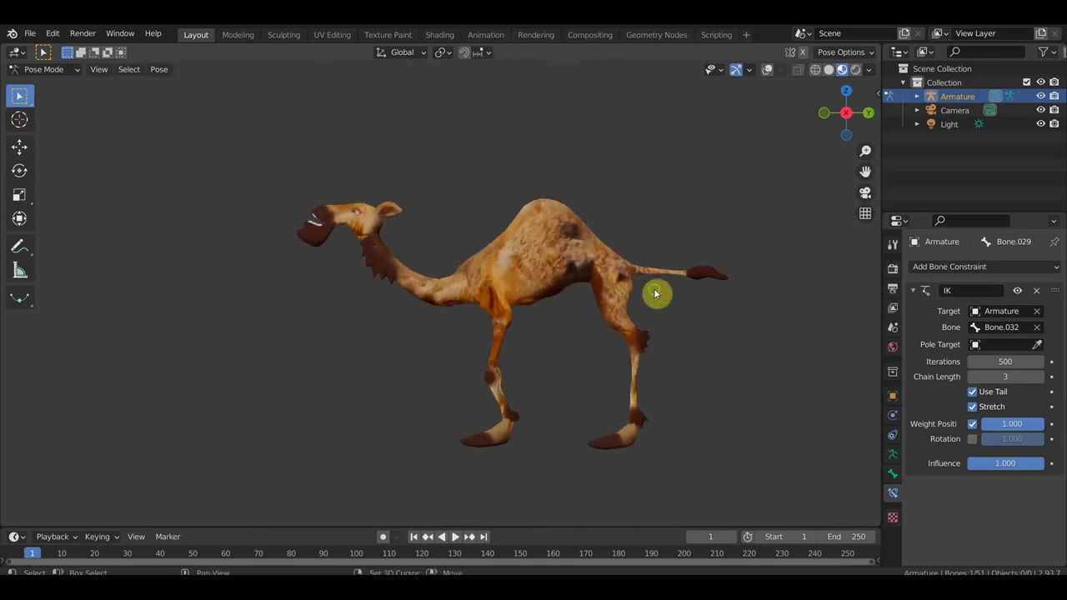
{"action": "scroll", "coordinate": [650, 289], "scroll_direction": "up", "scroll_amount": 1}
{"action": "scroll", "coordinate": [608, 272], "scroll_direction": "up", "scroll_amount": 1}
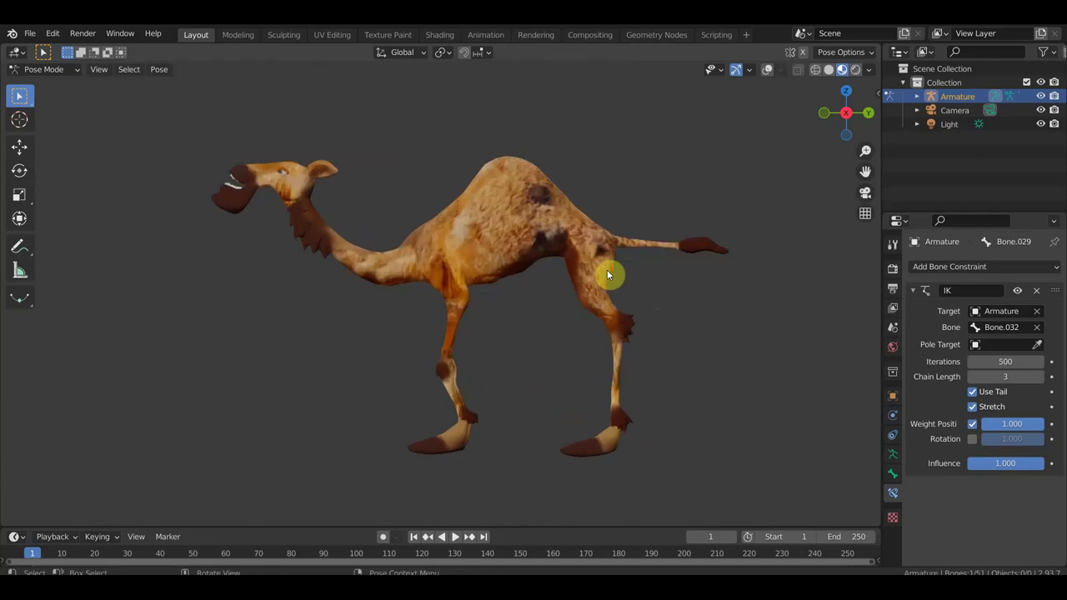